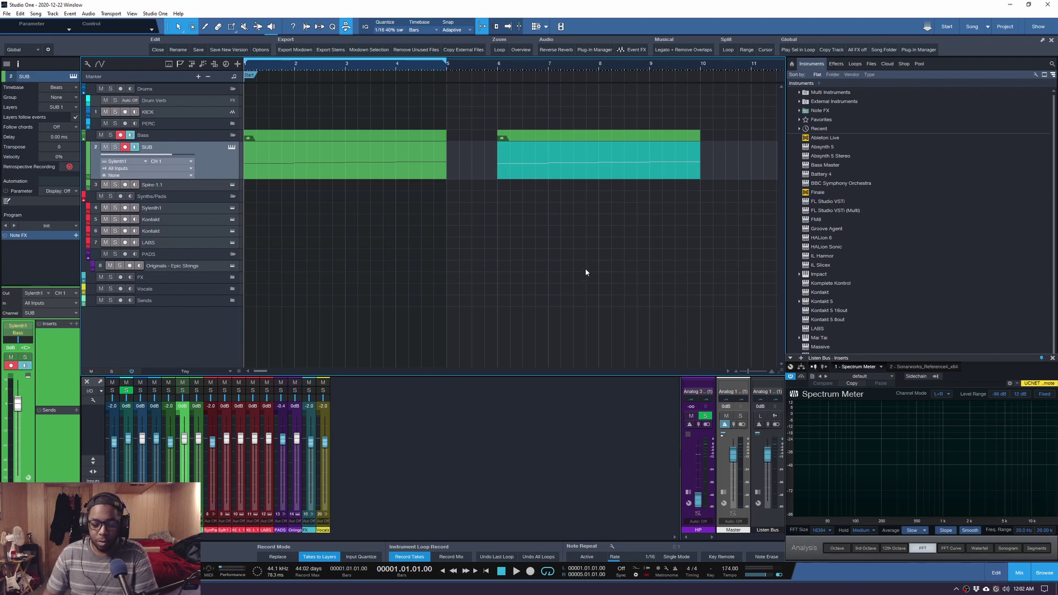
Open the SUB track's Sylenth1 instrument, audition a note, and set oscillator A1's waveform to Sine
{"action": "left_click", "coordinate": [230, 146]}
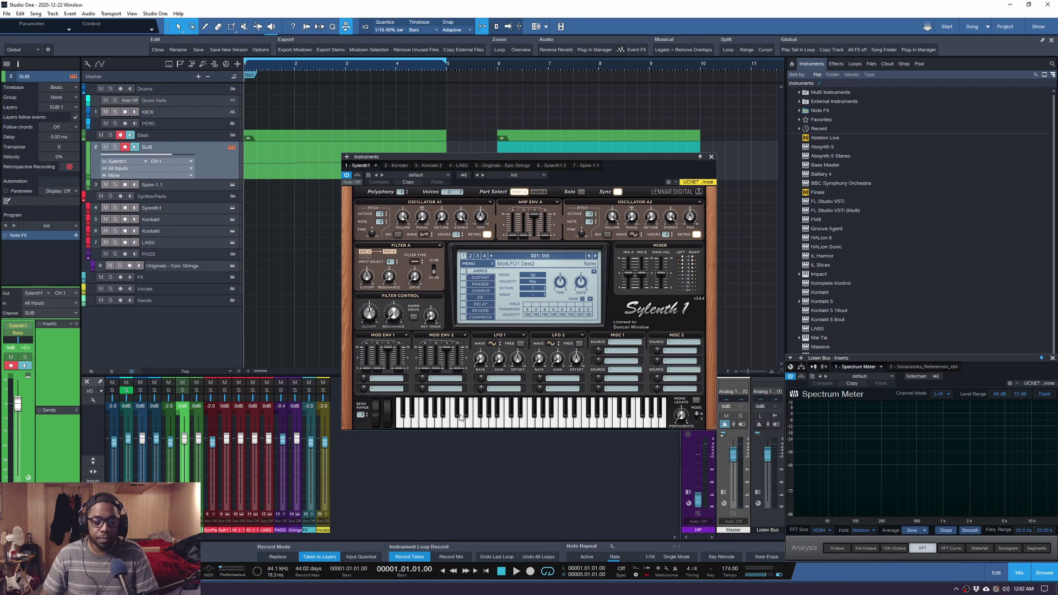
{"action": "left_click", "coordinate": [467, 425]}
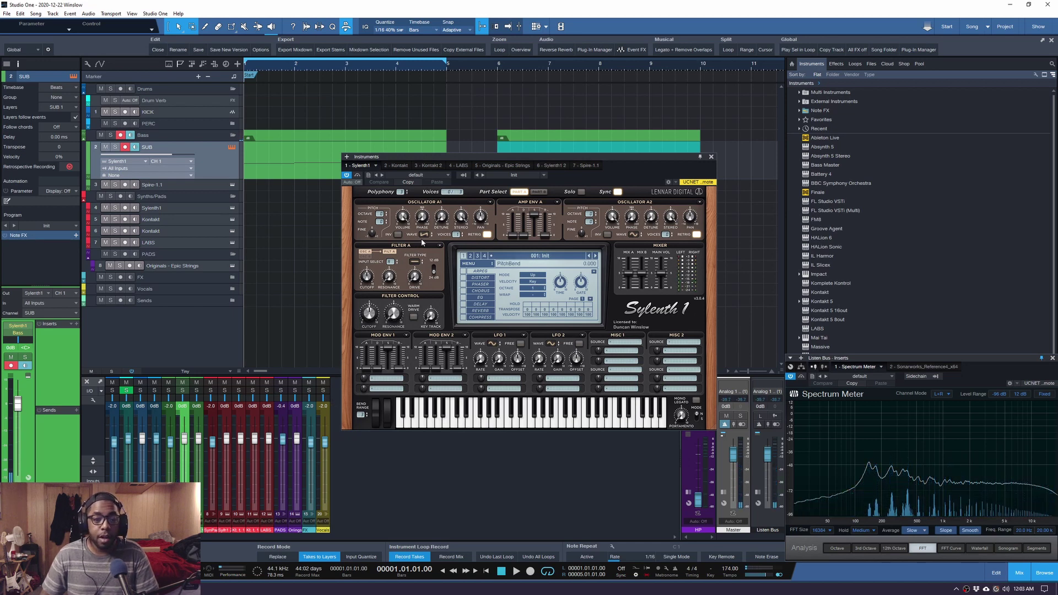
{"action": "left_click", "coordinate": [423, 236]}
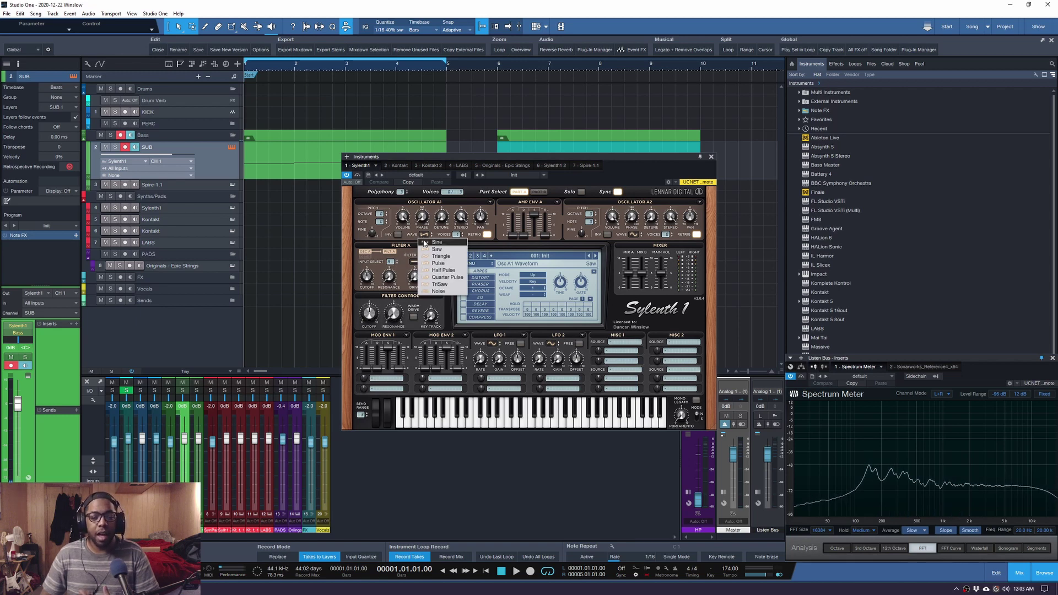
{"action": "left_click", "coordinate": [436, 242]}
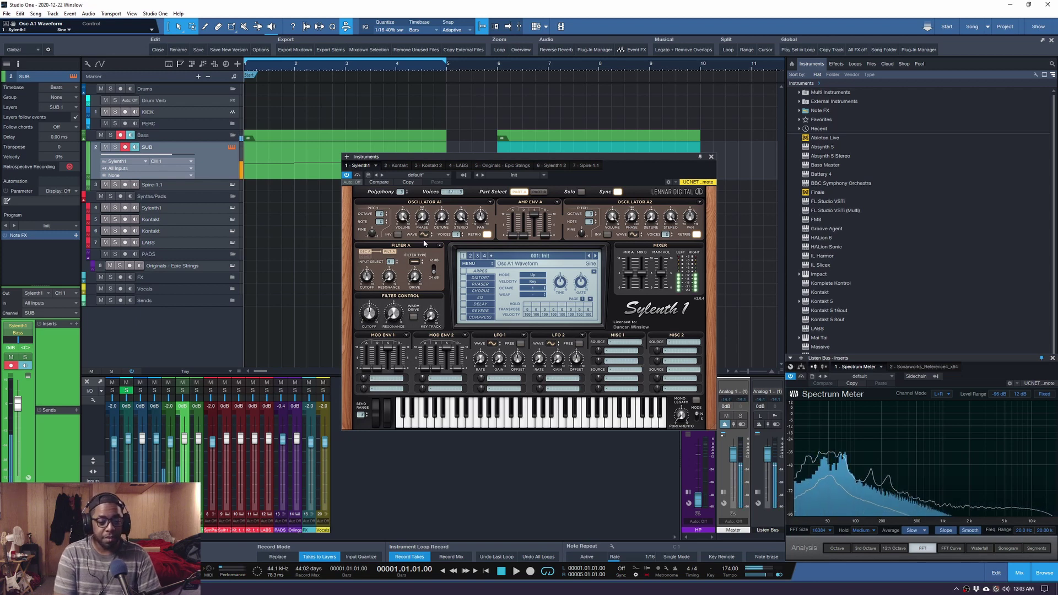
Switch oscillator A1's waveform between Triangle and Sine to compare them, ending on Triangle
{"action": "left_click", "coordinate": [424, 235]}
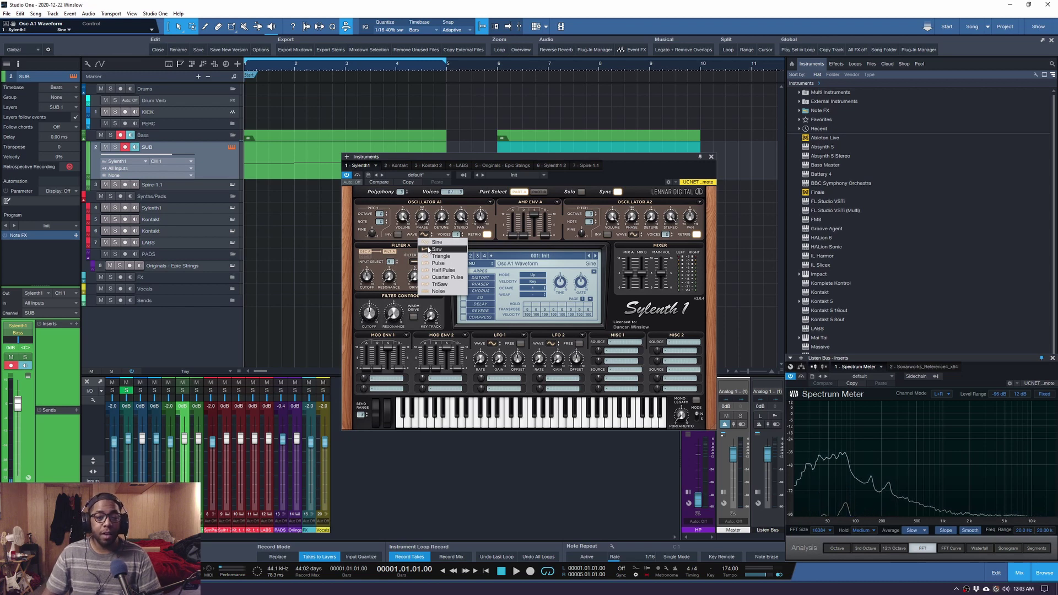
{"action": "left_click", "coordinate": [432, 257]}
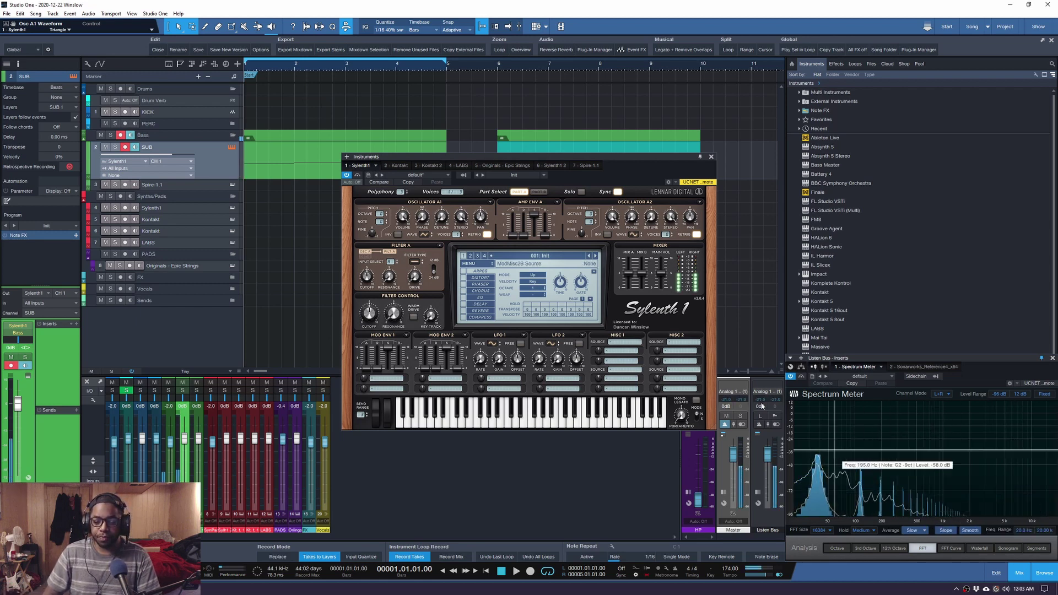
{"action": "left_click", "coordinate": [425, 240]}
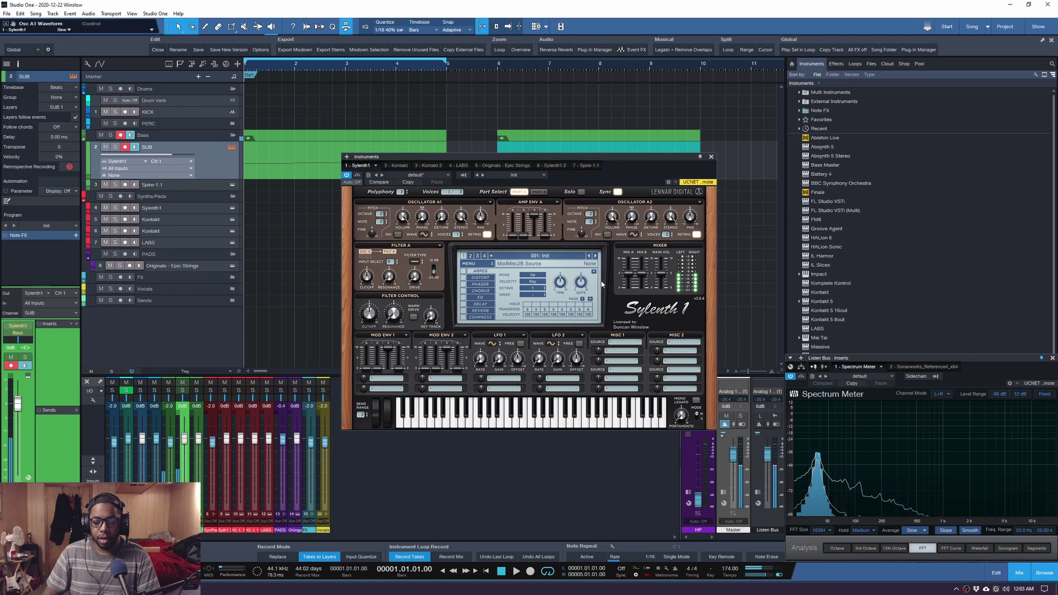
{"action": "left_click", "coordinate": [424, 235]}
{"action": "left_click", "coordinate": [439, 256]}
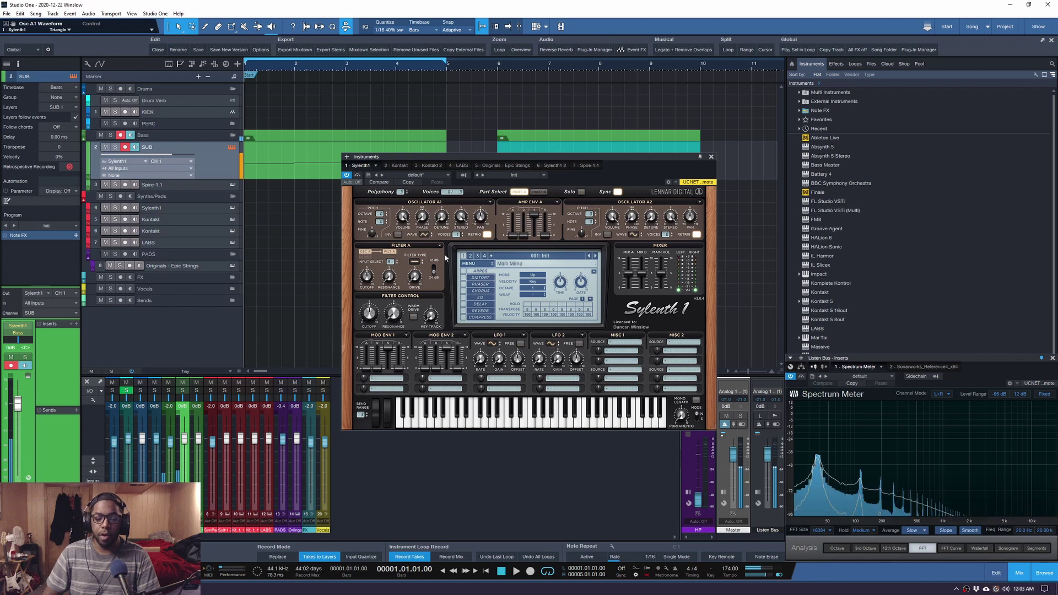
Try the Pulse waveform on oscillator A1 and examine its harmonics in the Spectrum Meter
{"action": "left_click", "coordinate": [424, 235]}
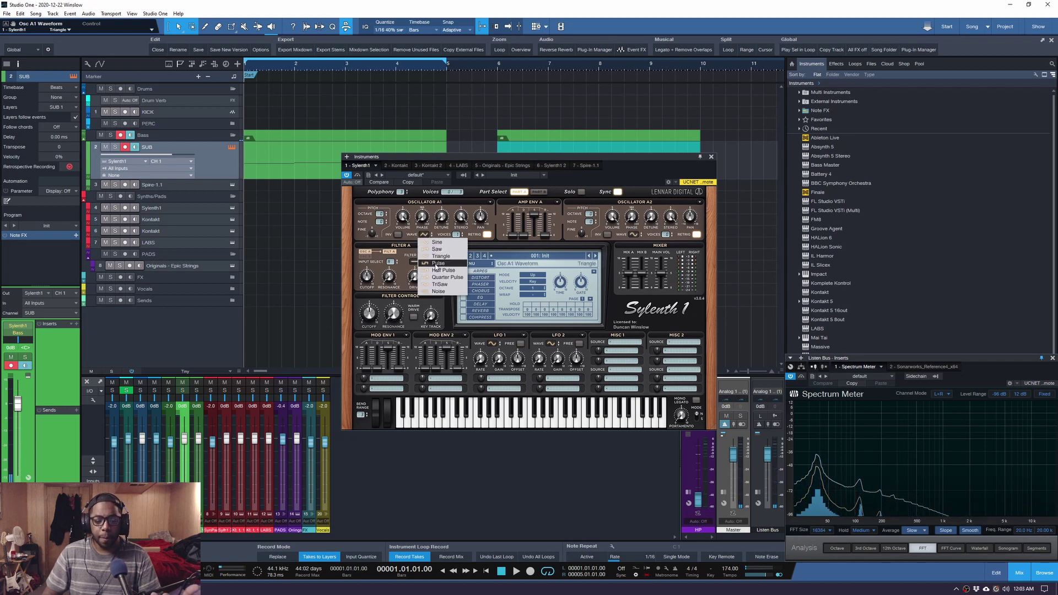
{"action": "left_click", "coordinate": [437, 264]}
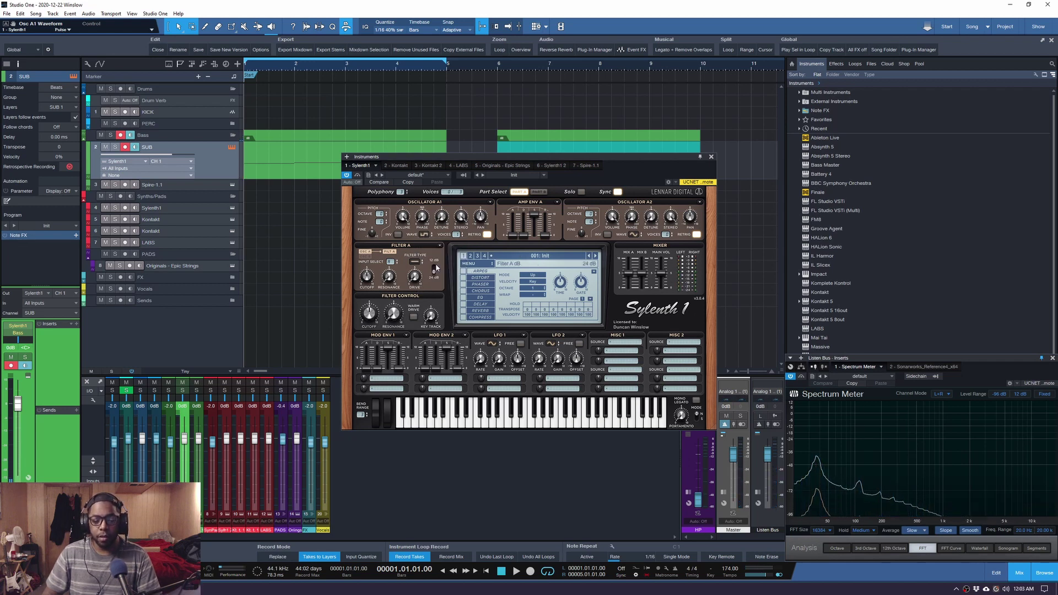
{"action": "mouse_move", "coordinate": [883, 445]}
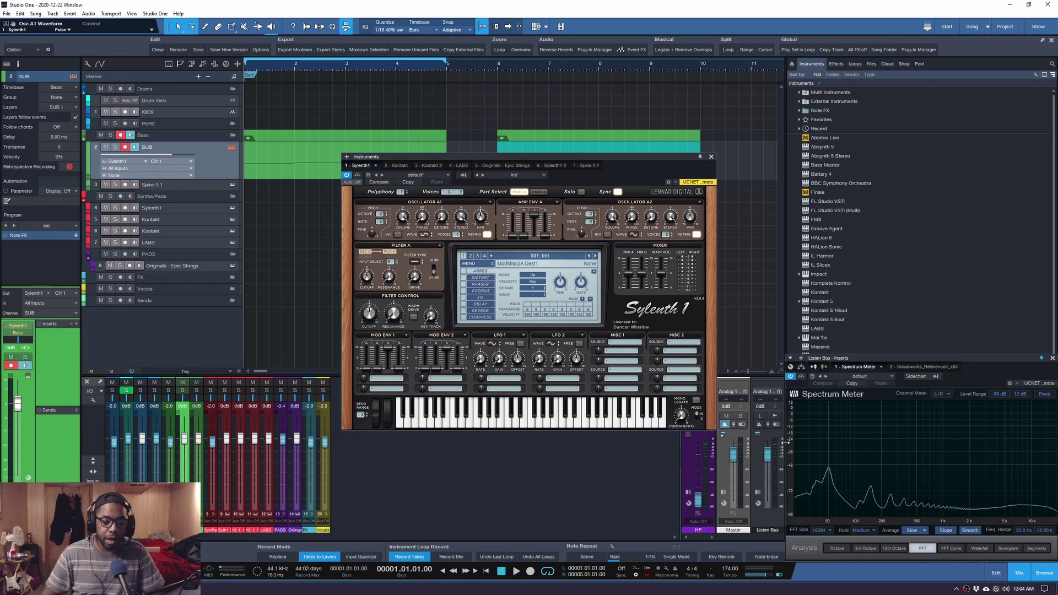
Set oscillator A1's waveform back to Sine and set Filter A's type to Bypass
{"action": "left_click", "coordinate": [424, 234]}
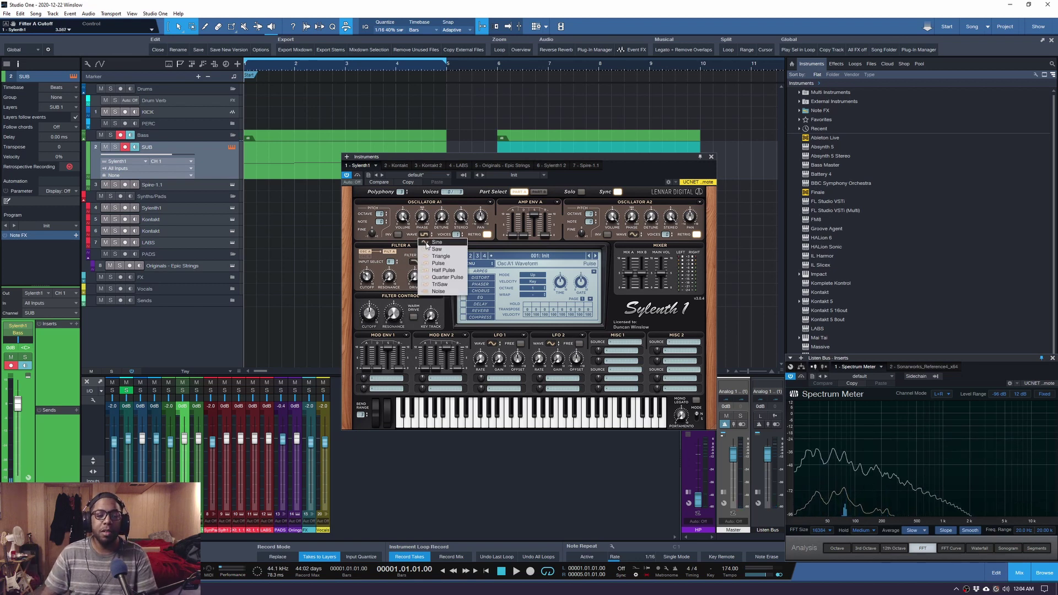
{"action": "left_click", "coordinate": [426, 244]}
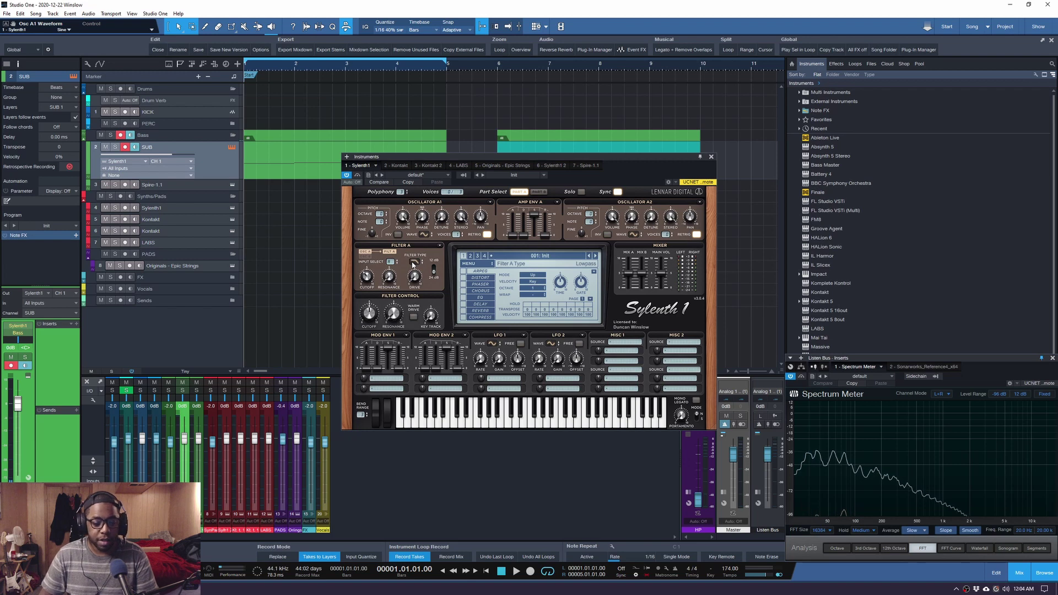
{"action": "left_click", "coordinate": [426, 236]}
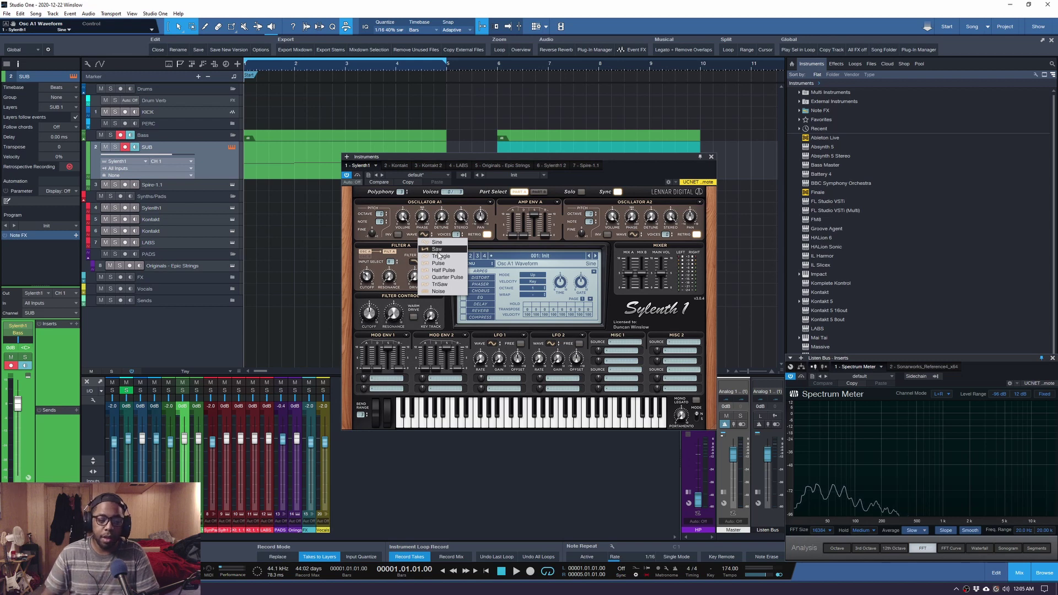
{"action": "left_click", "coordinate": [437, 244]}
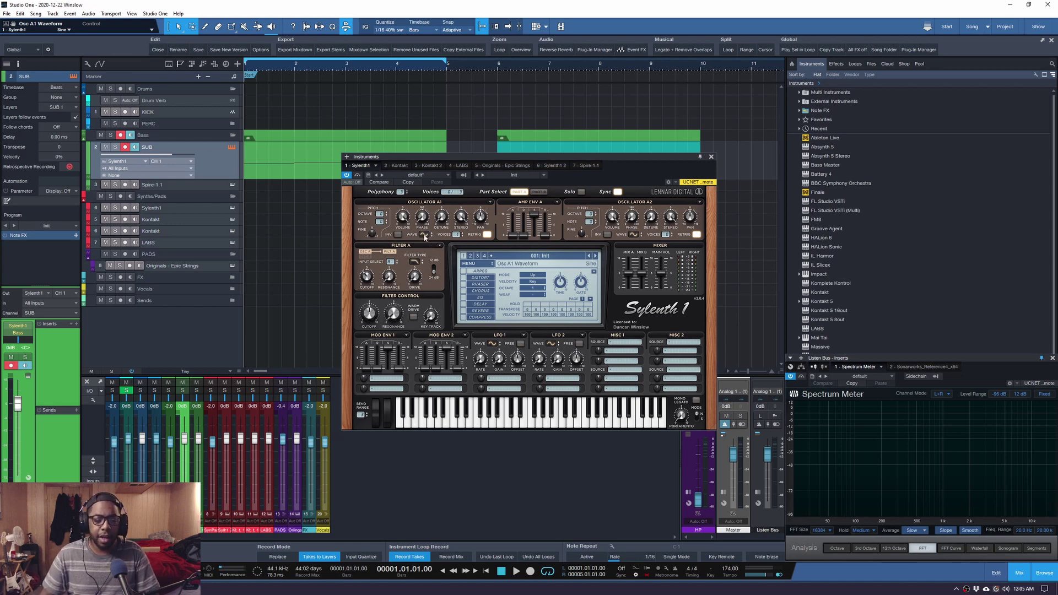
{"action": "left_click", "coordinate": [425, 234]}
{"action": "left_click", "coordinate": [420, 244]}
{"action": "left_click", "coordinate": [414, 262]}
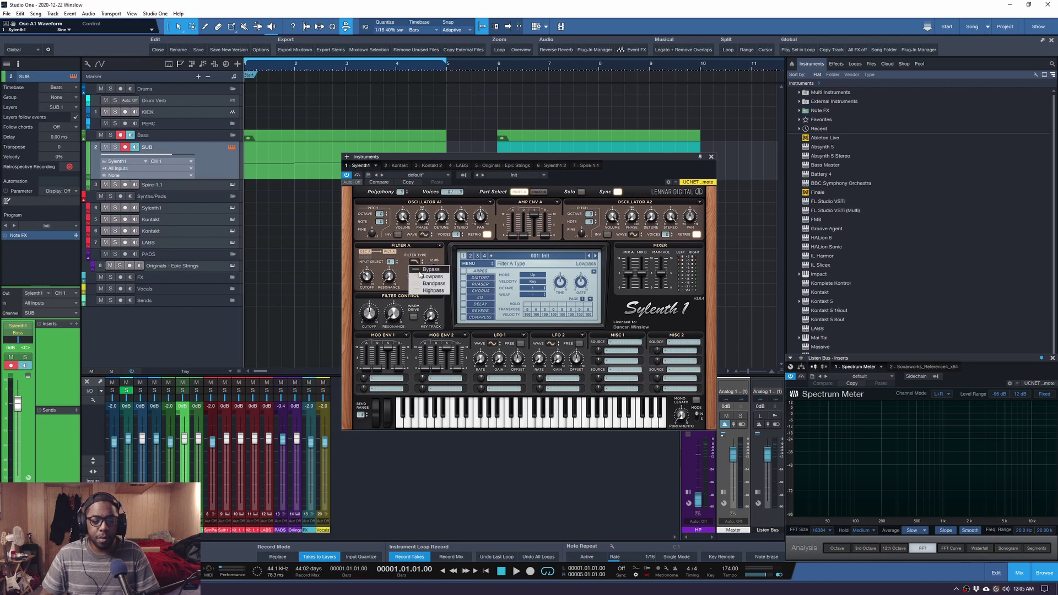
{"action": "left_click", "coordinate": [428, 274]}
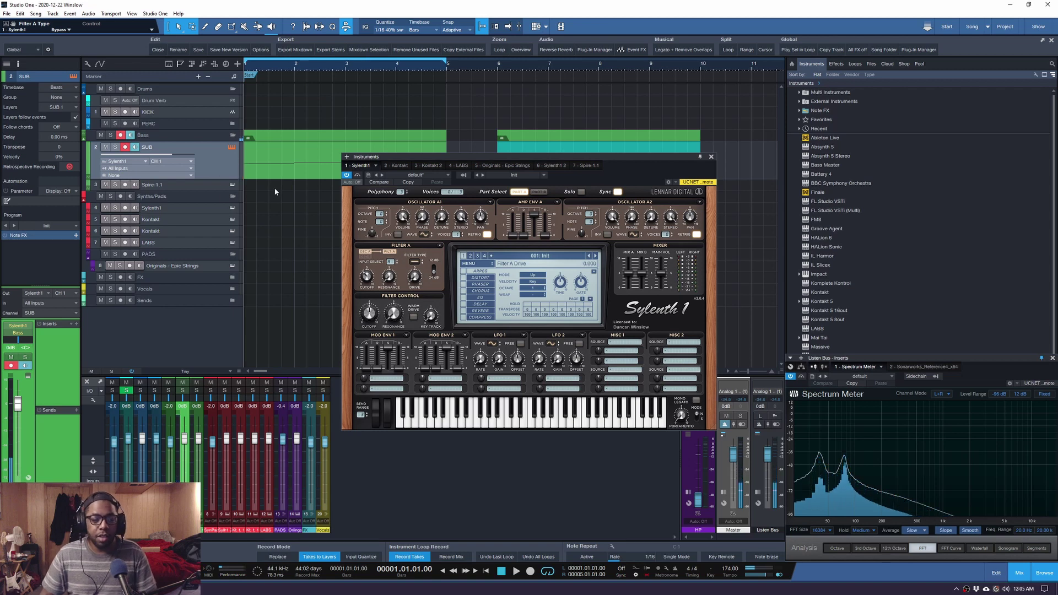
Transpose the notes of the SUB track's first clip down in the note editor and play it back
{"action": "left_click_drag", "start_coordinate": [217, 185], "coordinate": [216, 221]}
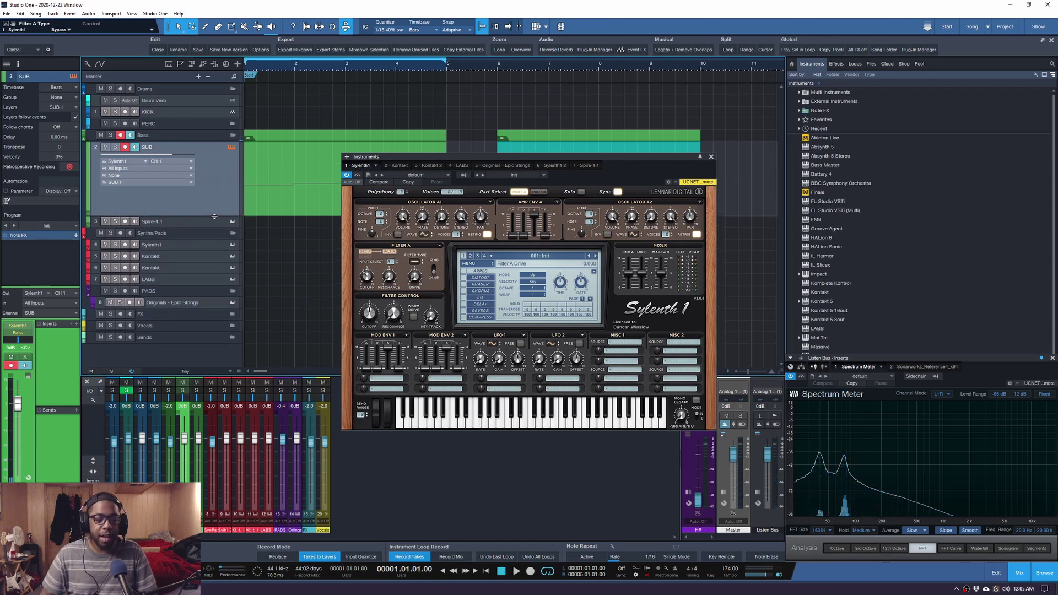
{"action": "left_click_drag", "start_coordinate": [468, 160], "coordinate": [609, 174]}
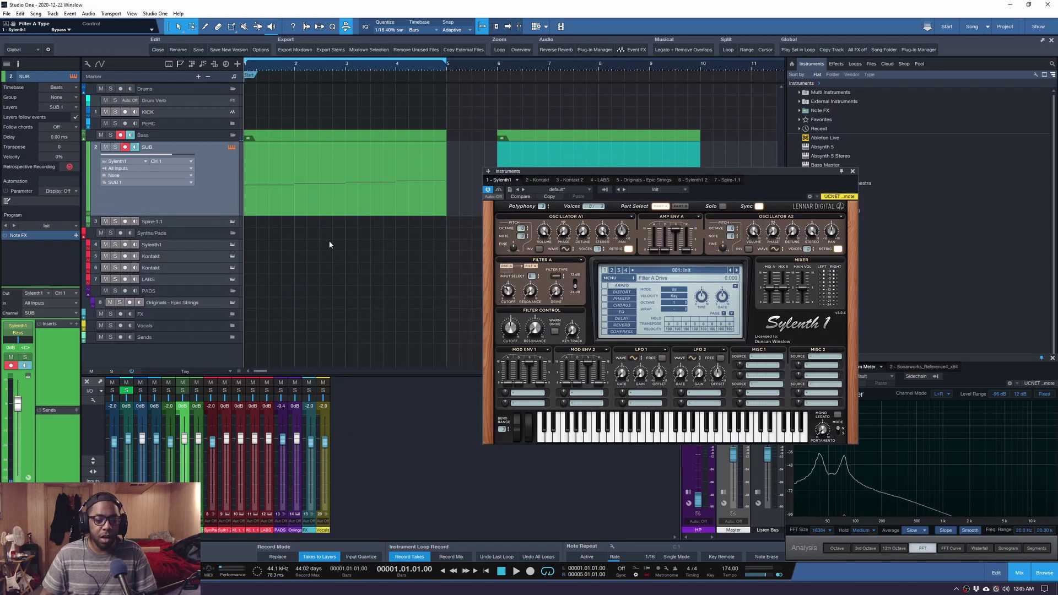
{"action": "double_click", "coordinate": [309, 206]}
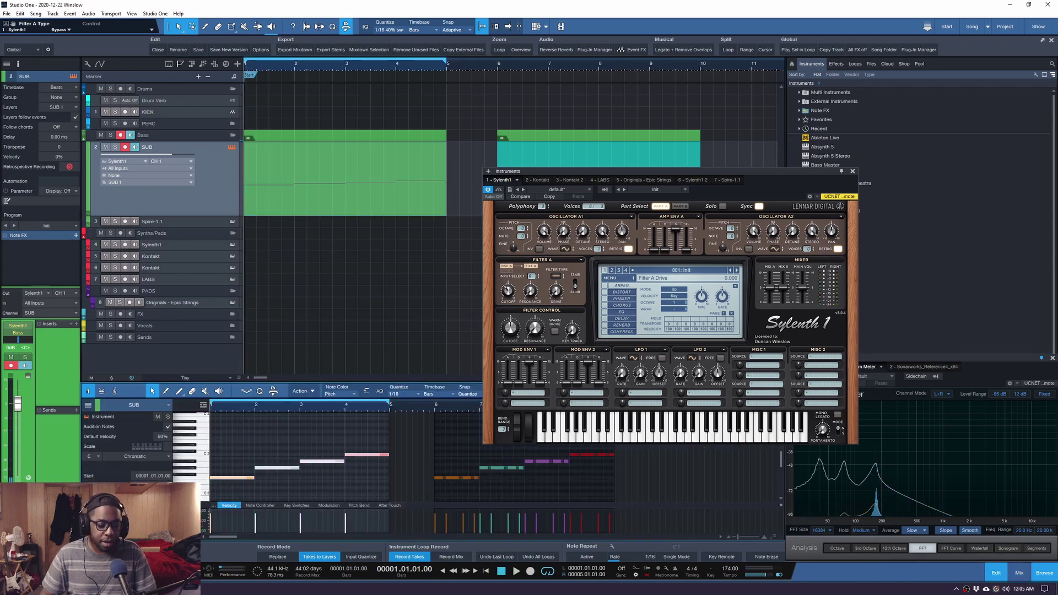
{"action": "key", "text": "Delete"}
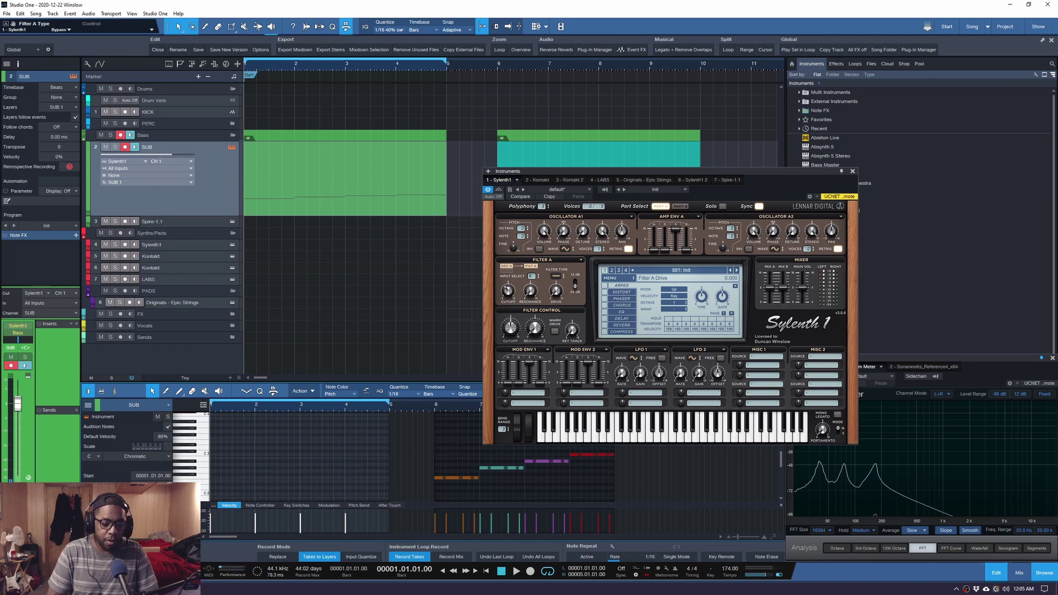
{"action": "key", "text": "space"}
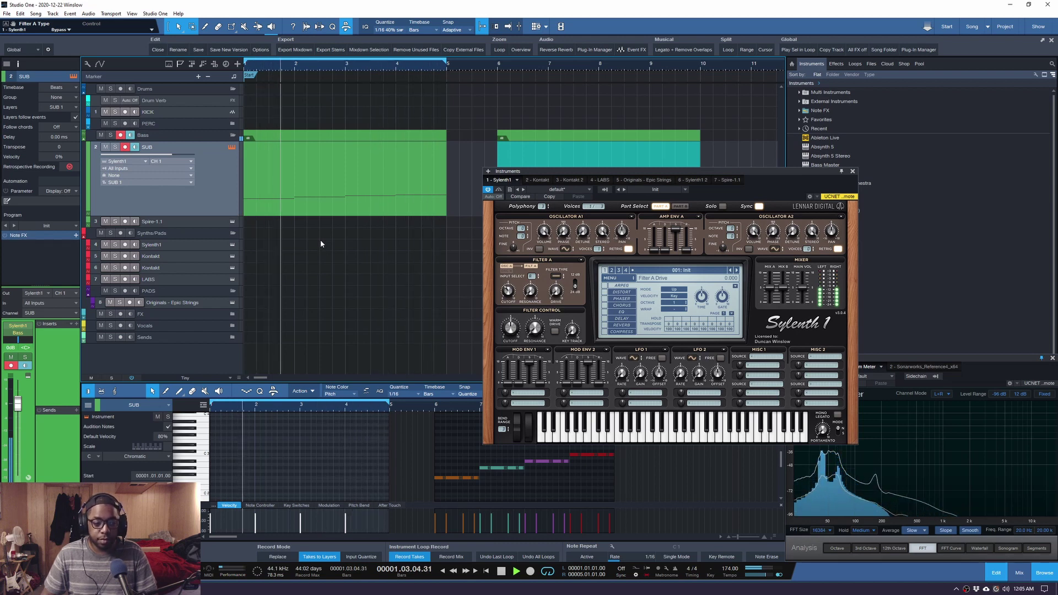
{"action": "key", "text": "space"}
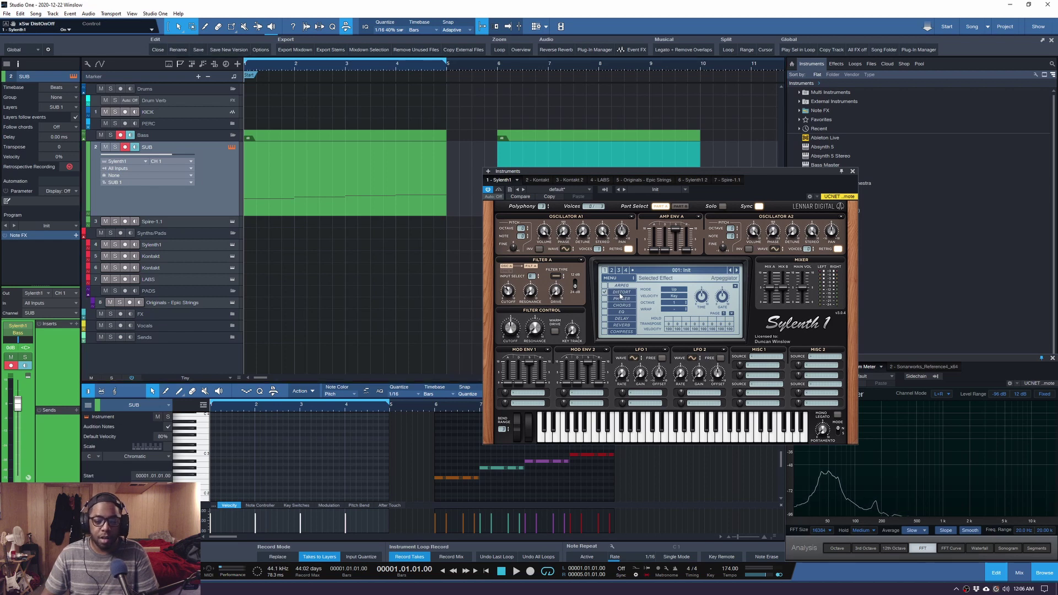
Enable Sylenth1's Distort effect with the OverDrive type and raise its amount to about 3.07
{"action": "left_click", "coordinate": [606, 293]}
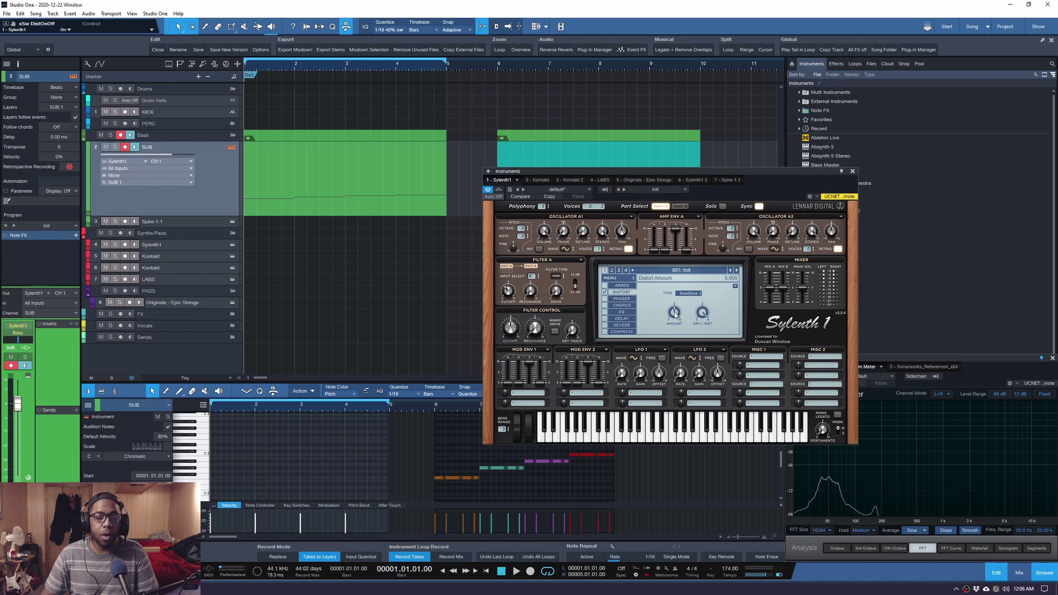
{"action": "mouse_move", "coordinate": [676, 314]}
{"action": "left_mouse_down"}
{"action": "mouse_move", "coordinate": [677, 339]}
{"action": "mouse_move", "coordinate": [677, 329]}
{"action": "left_mouse_up"}
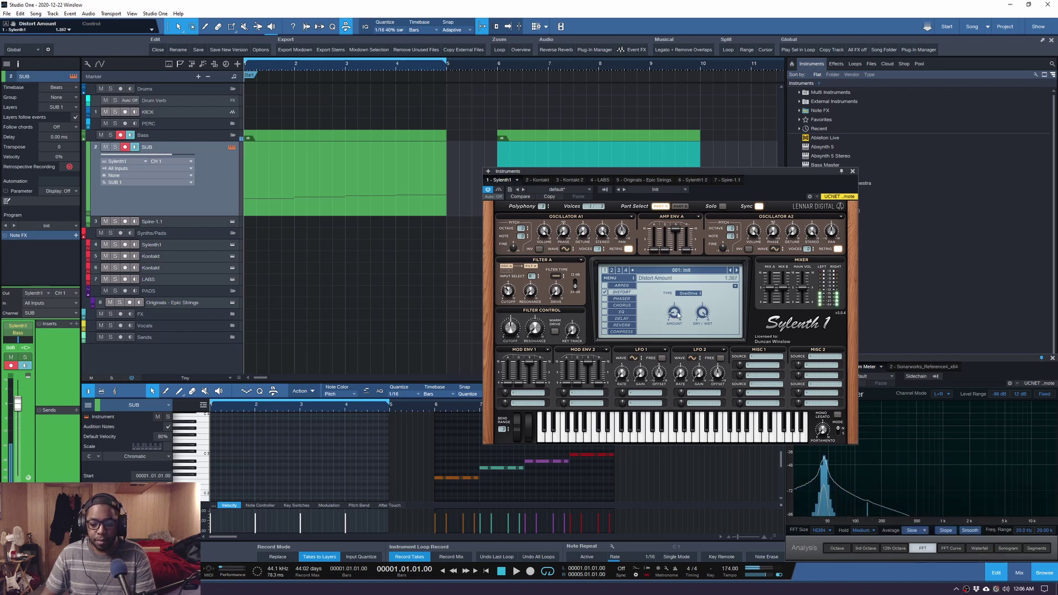
{"action": "left_click_drag", "start_coordinate": [680, 310], "coordinate": [683, 298]}
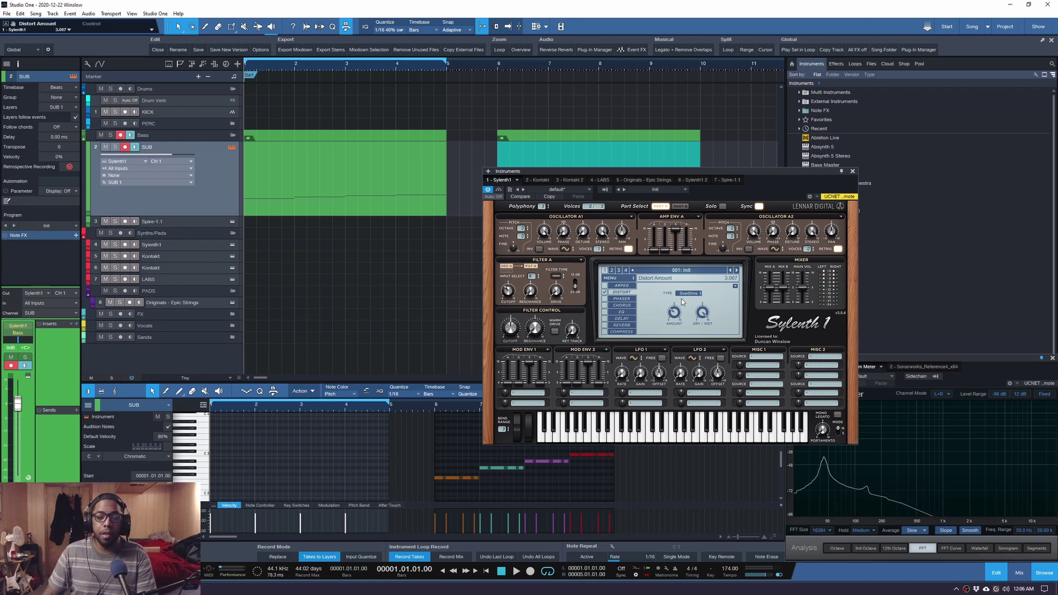
Compare the sub with the Distort effect off and on, and readjust the distortion amount to about 2.8
{"action": "left_click", "coordinate": [605, 292]}
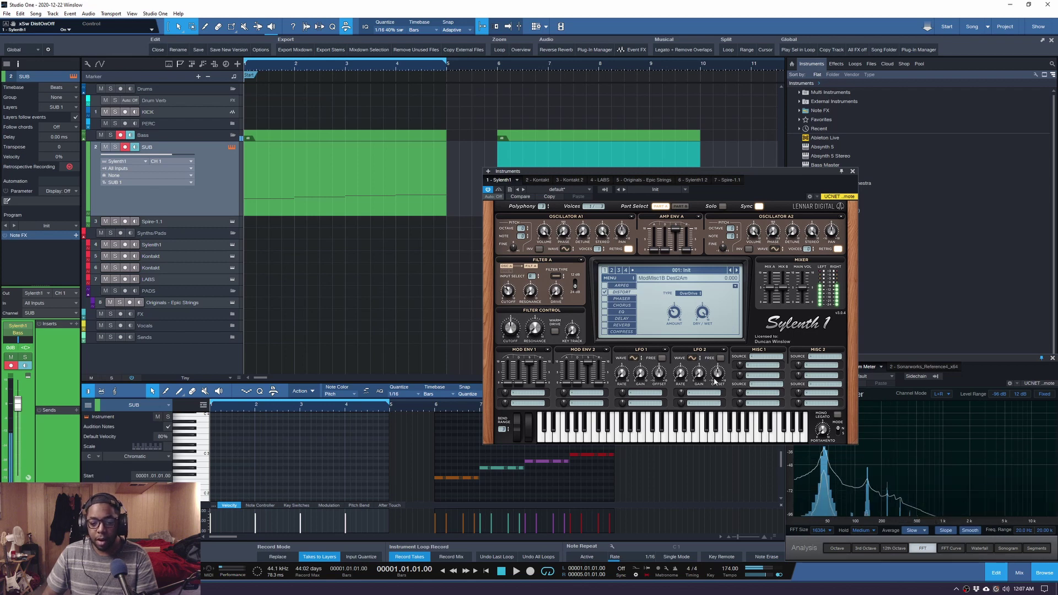
{"action": "mouse_move", "coordinate": [677, 305]}
{"action": "left_mouse_down"}
{"action": "mouse_move", "coordinate": [688, 270]}
{"action": "mouse_move", "coordinate": [681, 329]}
{"action": "mouse_move", "coordinate": [676, 322]}
{"action": "left_mouse_up"}
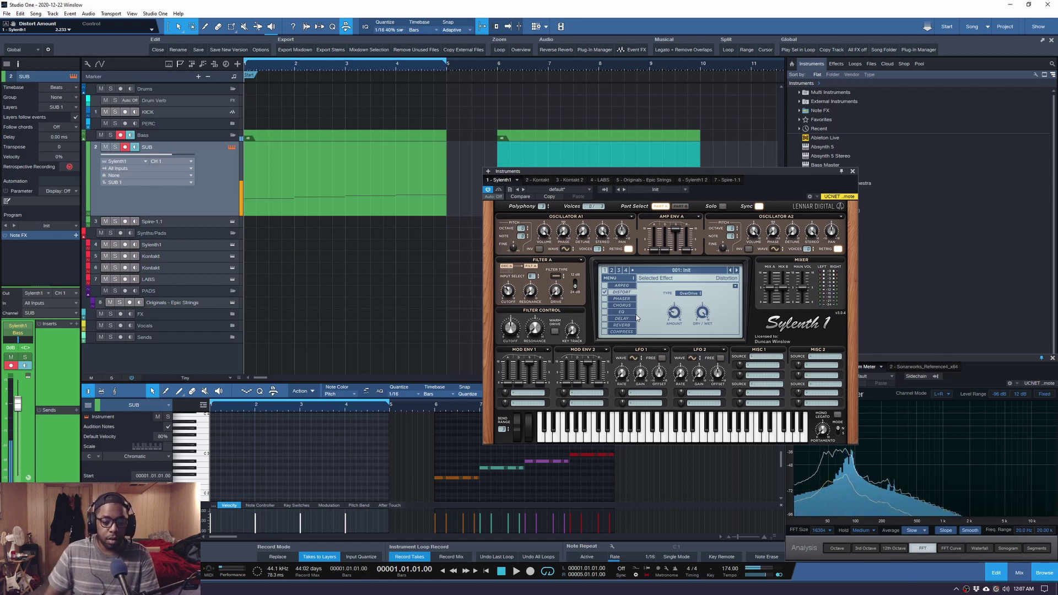
{"action": "left_click", "coordinate": [606, 293]}
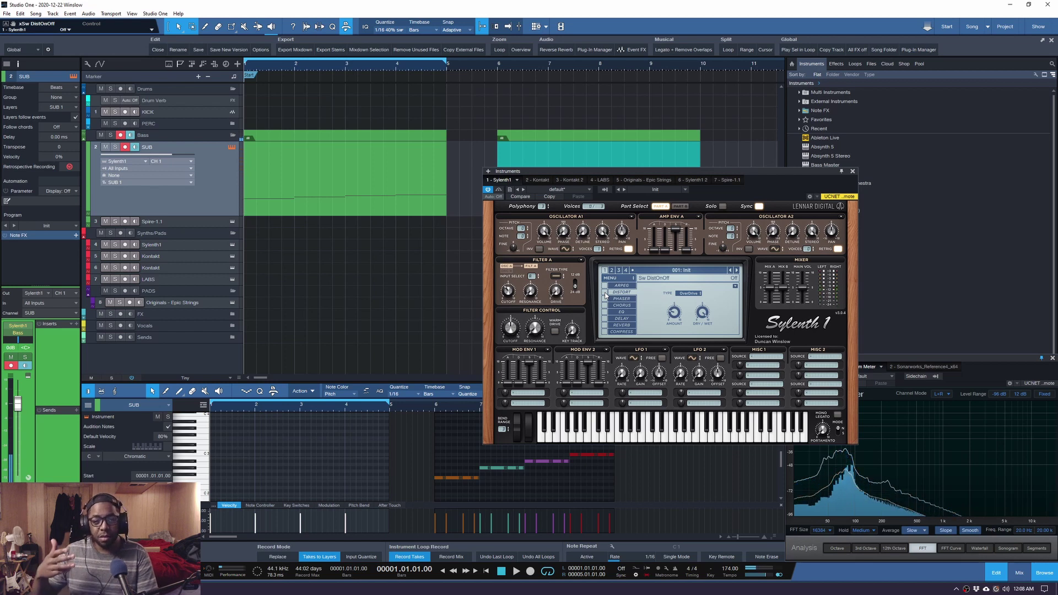
{"action": "left_click", "coordinate": [606, 293]}
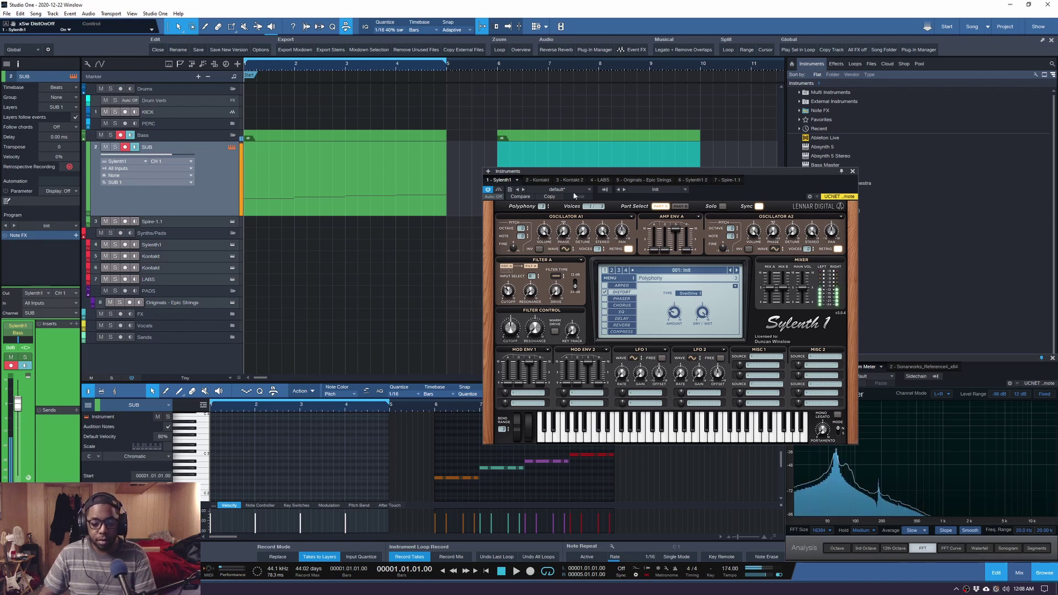
{"action": "mouse_move", "coordinate": [674, 312]}
{"action": "left_mouse_down"}
{"action": "mouse_move", "coordinate": [676, 303]}
{"action": "mouse_move", "coordinate": [675, 318]}
{"action": "left_mouse_up"}
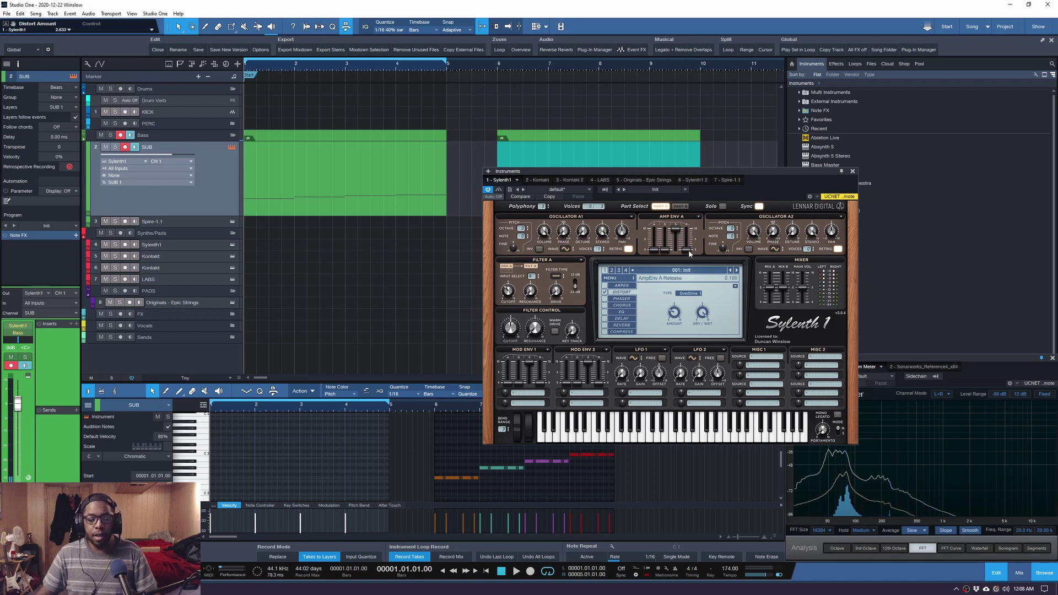
Shape Amp Env A with a release of 1.100 and adjusted decay and sustain, and set the distortion amount to 3.200
{"action": "mouse_move", "coordinate": [666, 254]}
{"action": "left_mouse_down"}
{"action": "mouse_move", "coordinate": [670, 238]}
{"action": "mouse_move", "coordinate": [666, 257]}
{"action": "left_mouse_up"}
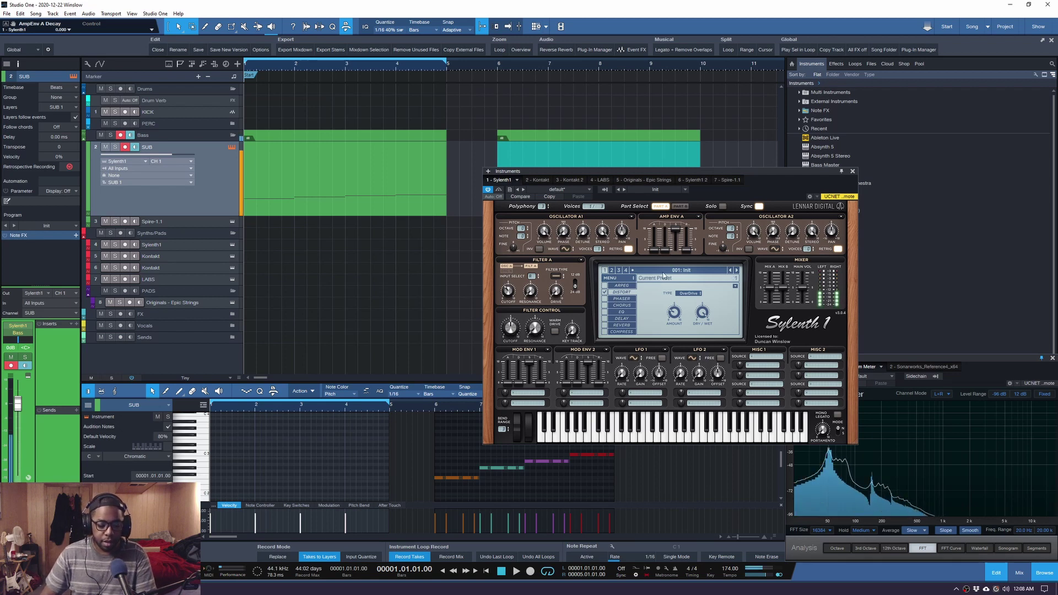
{"action": "left_click", "coordinate": [689, 249]}
{"action": "left_click_drag", "start_coordinate": [690, 251], "coordinate": [694, 244]}
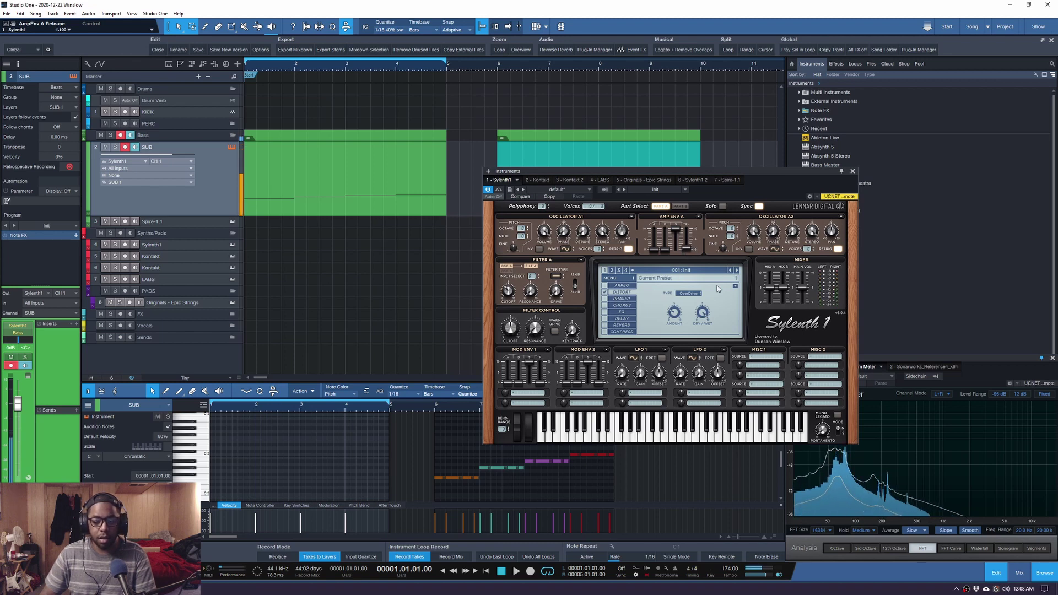
{"action": "mouse_move", "coordinate": [666, 252]}
{"action": "left_mouse_down"}
{"action": "mouse_move", "coordinate": [669, 236]}
{"action": "mouse_move", "coordinate": [666, 248]}
{"action": "mouse_move", "coordinate": [679, 248]}
{"action": "left_mouse_up"}
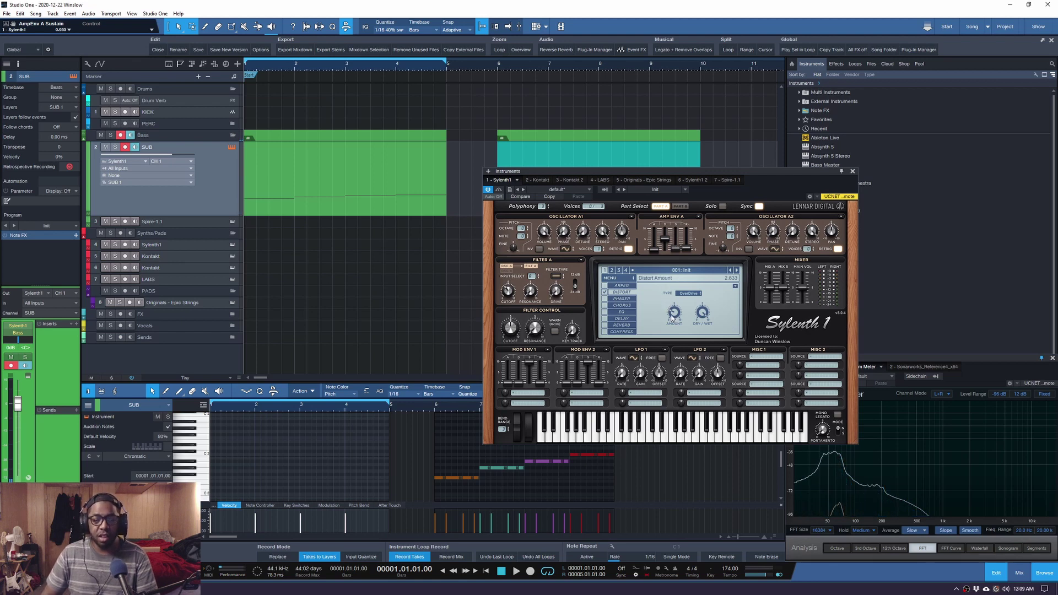
{"action": "mouse_move", "coordinate": [671, 315]}
{"action": "left_mouse_down"}
{"action": "mouse_move", "coordinate": [675, 292]}
{"action": "mouse_move", "coordinate": [669, 334]}
{"action": "left_mouse_up"}
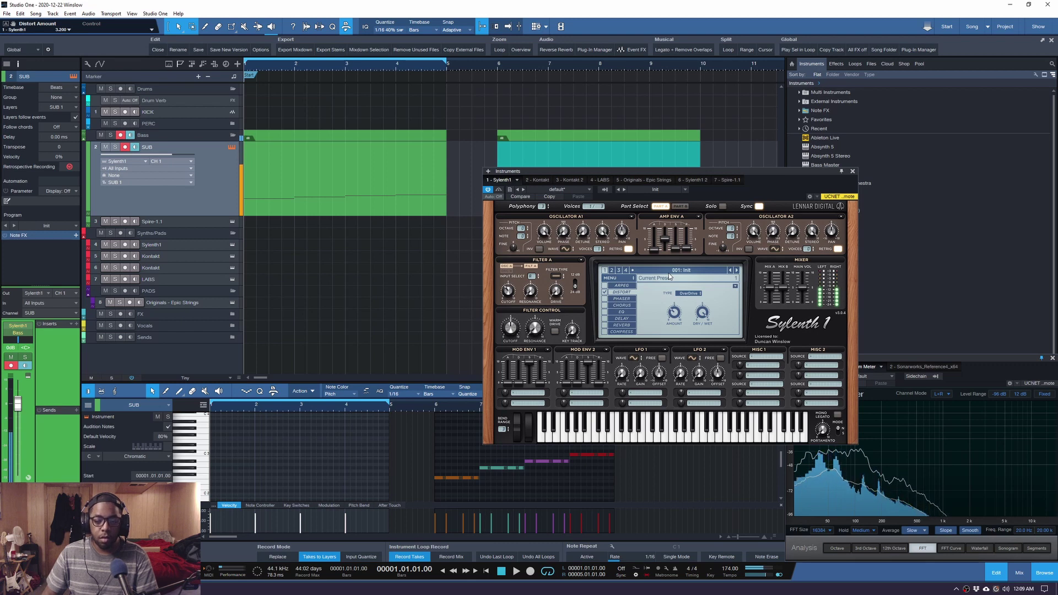
Set Oscillator A1 to a triangle wave and set the Filter A type to Lowpass
{"action": "left_click", "coordinate": [566, 249]}
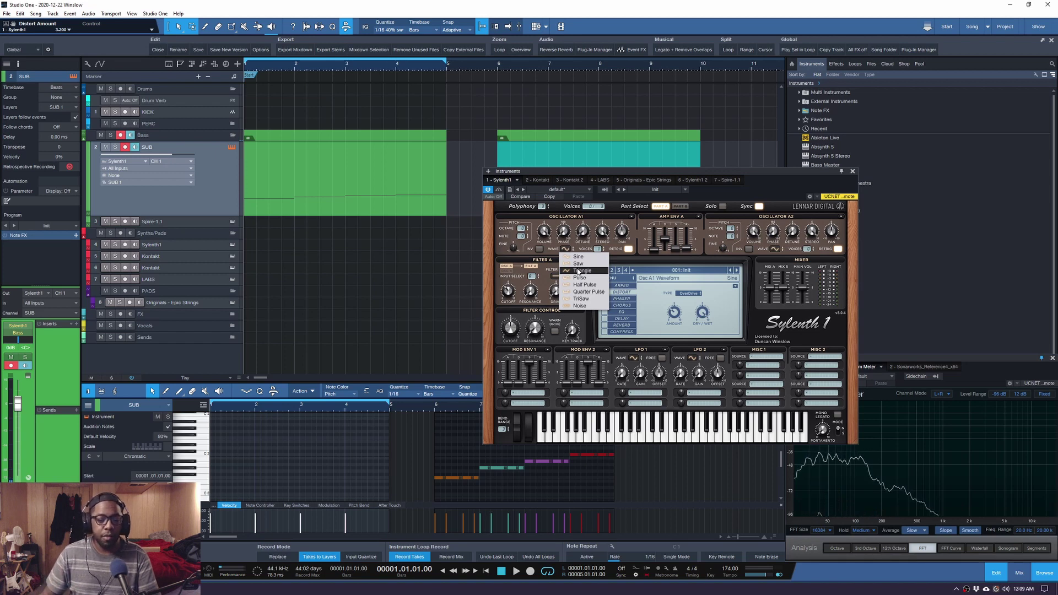
{"action": "left_click", "coordinate": [578, 271]}
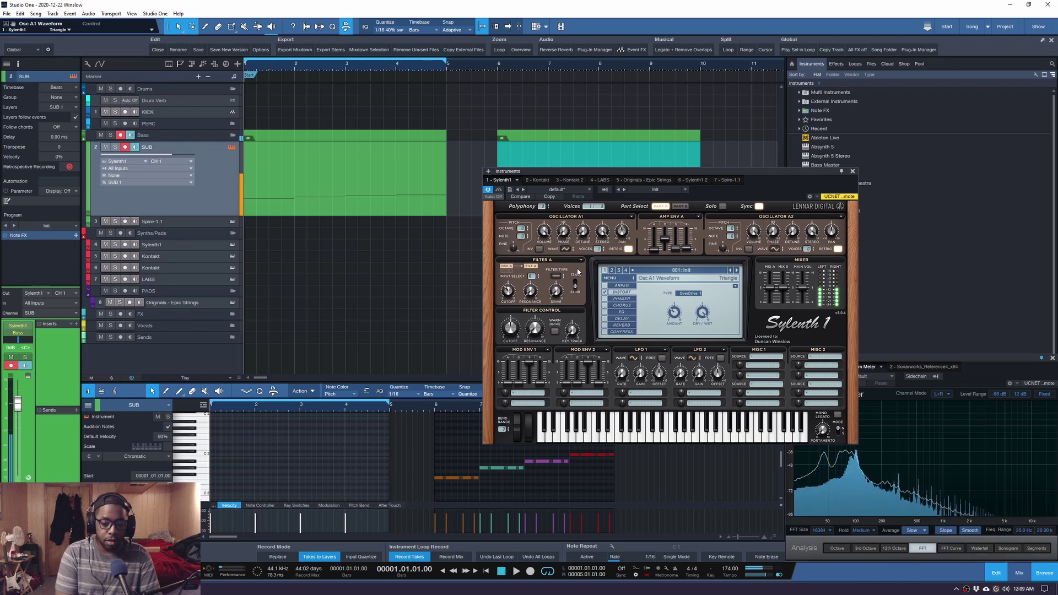
{"action": "left_click", "coordinate": [558, 276]}
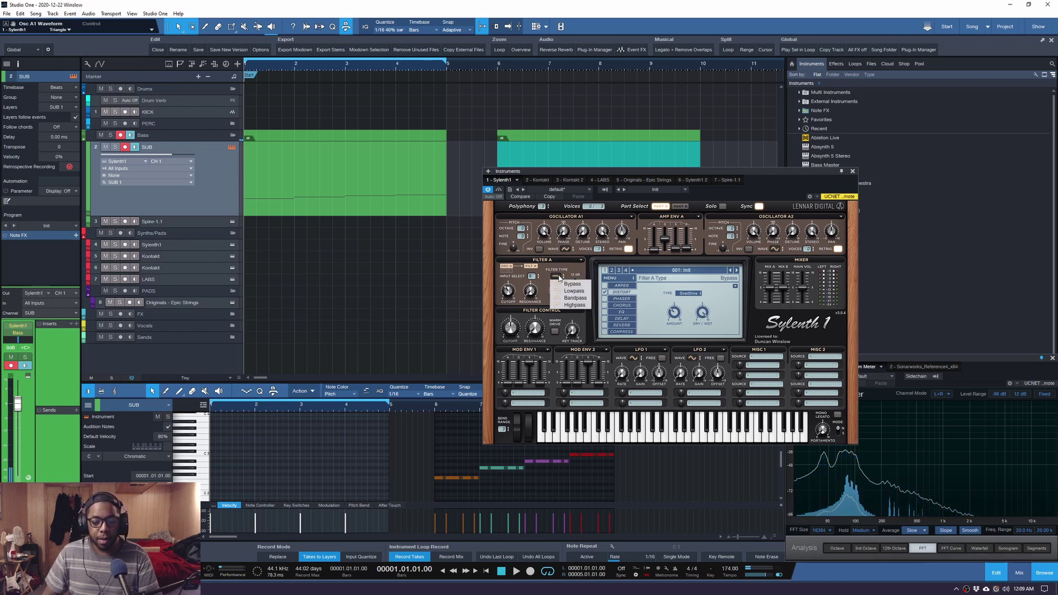
{"action": "left_click", "coordinate": [564, 287]}
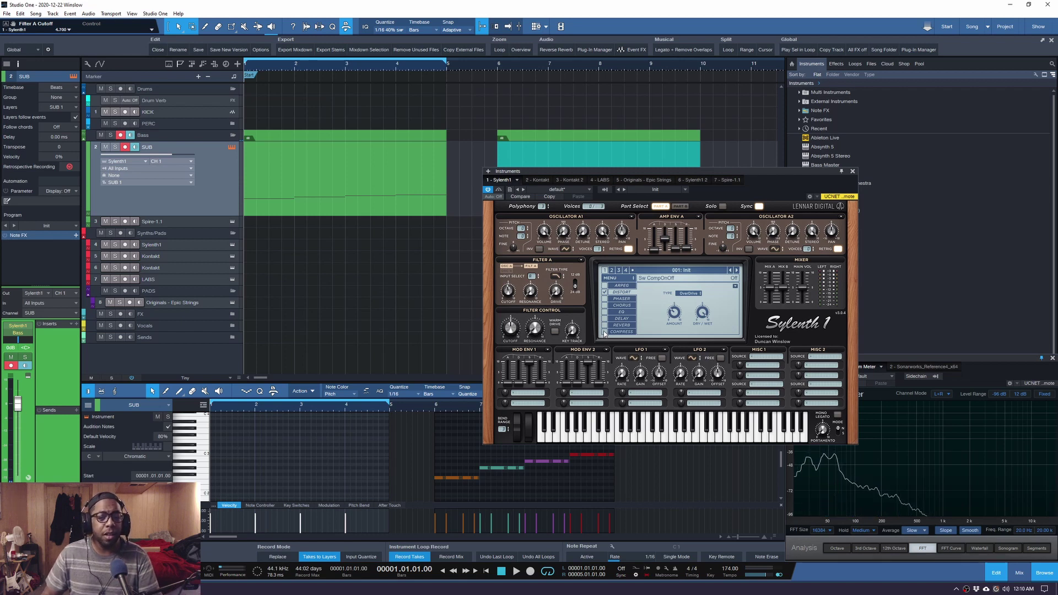
Enable the Compress effect, and turn on Mono Legato with a portamento time of about 10 ms
{"action": "left_click", "coordinate": [604, 333]}
{"action": "left_click", "coordinate": [619, 332]}
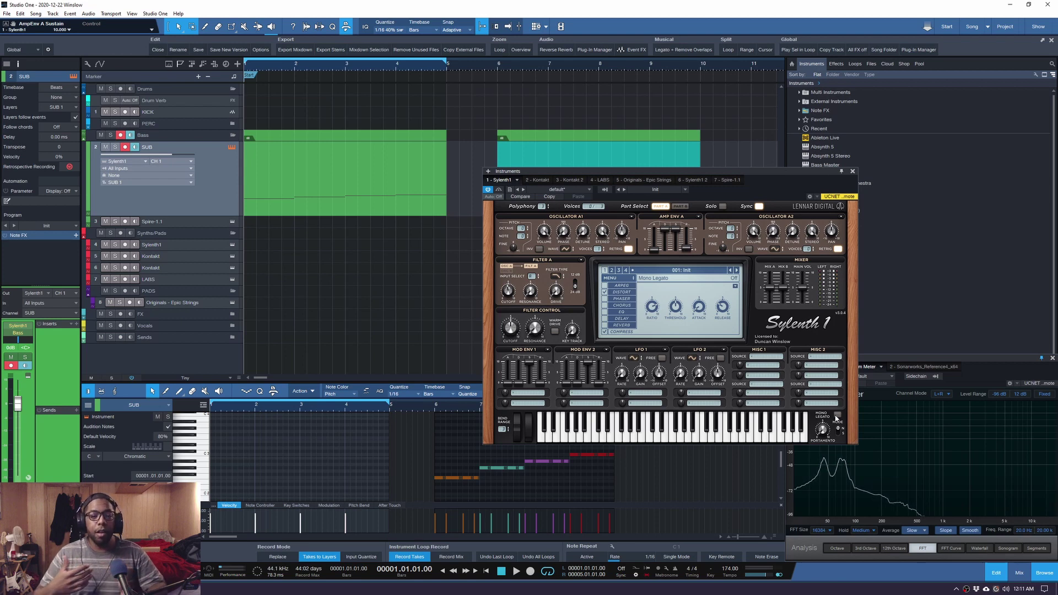
{"action": "left_click", "coordinate": [837, 415]}
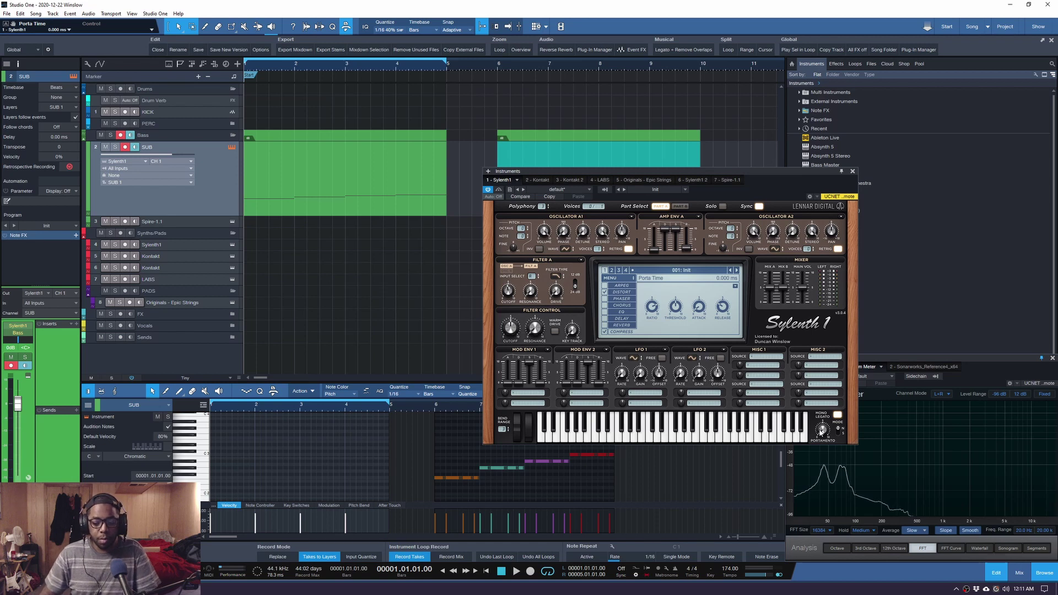
{"action": "left_click_drag", "start_coordinate": [824, 415], "coordinate": [817, 384]}
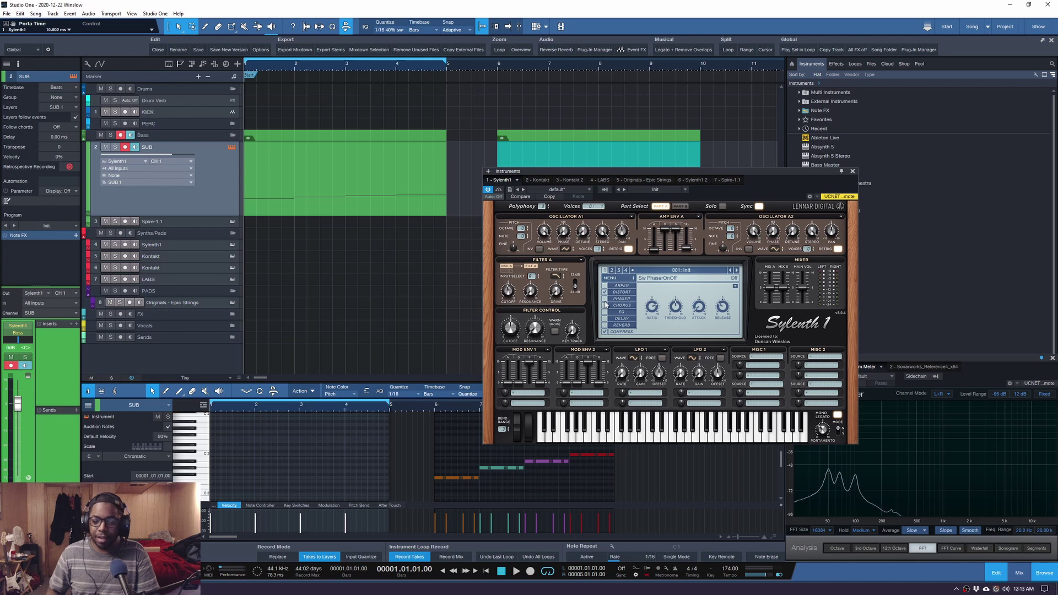
Try the Phaser effect on the sub, lowering its dry/wet mix and adjusting its feedback
{"action": "left_click", "coordinate": [605, 299]}
{"action": "left_click", "coordinate": [619, 298]}
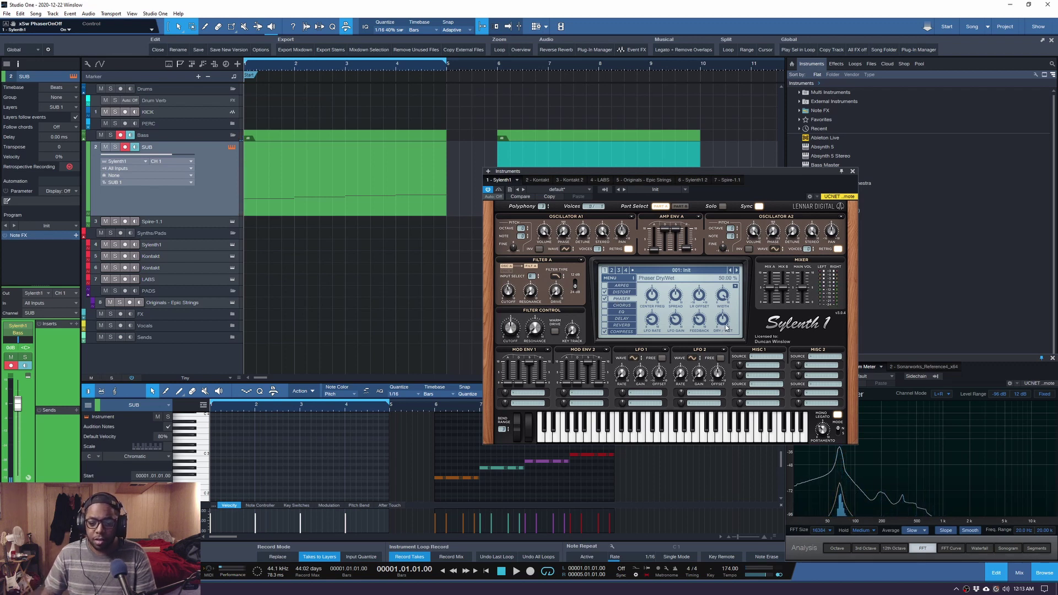
{"action": "left_click_drag", "start_coordinate": [721, 320], "coordinate": [712, 360]}
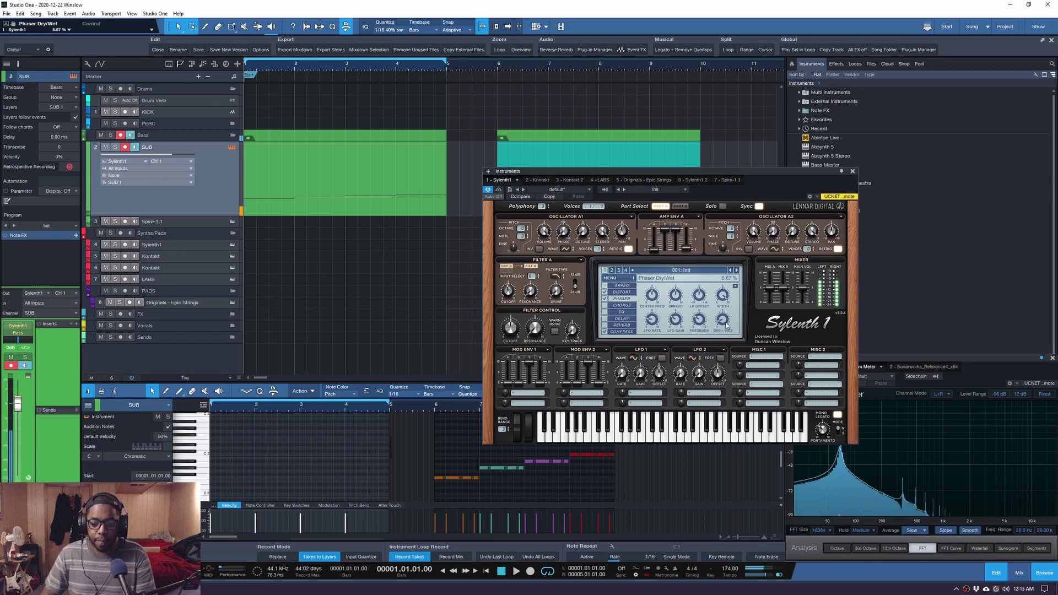
{"action": "left_click_drag", "start_coordinate": [723, 322], "coordinate": [699, 318]}
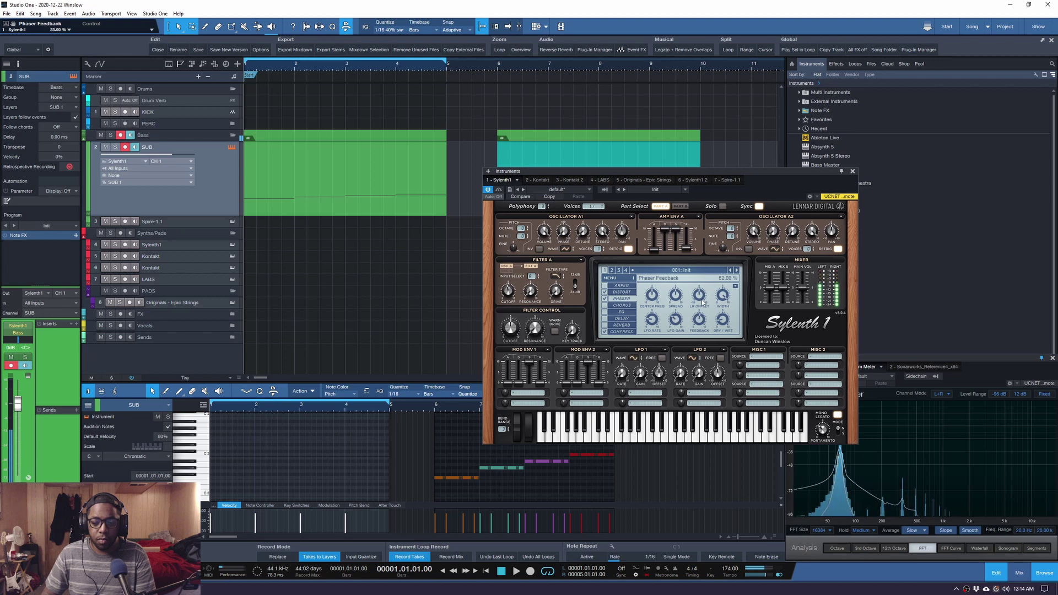
Adjust the Phaser's LFO rate and width, and set its center frequency to about 2.367
{"action": "left_click", "coordinate": [655, 316]}
{"action": "left_click_drag", "start_coordinate": [665, 298], "coordinate": [658, 321]}
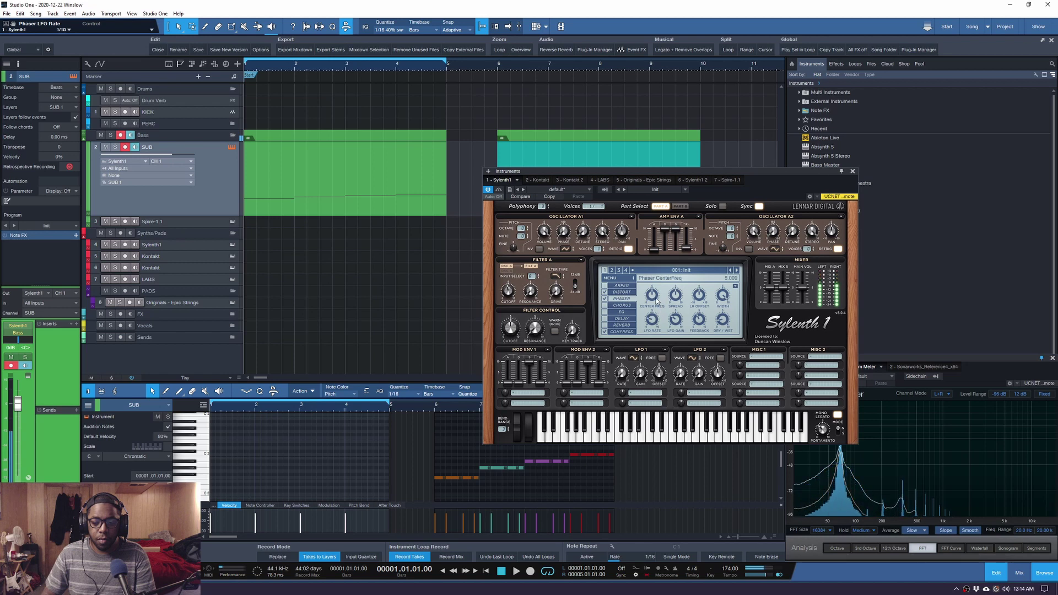
{"action": "left_click", "coordinate": [657, 302]}
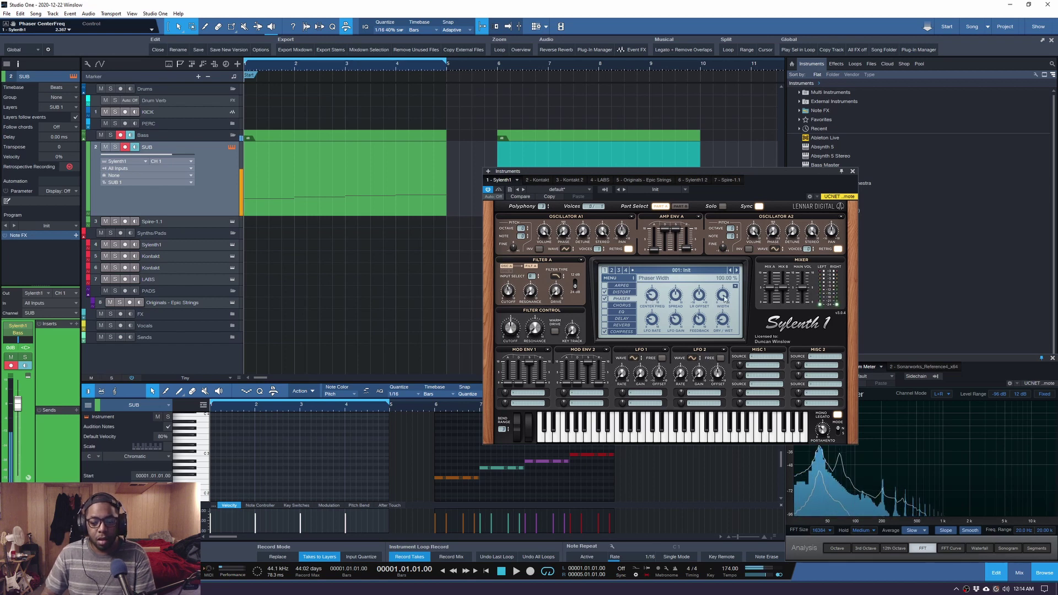
{"action": "left_click_drag", "start_coordinate": [724, 298], "coordinate": [668, 470]}
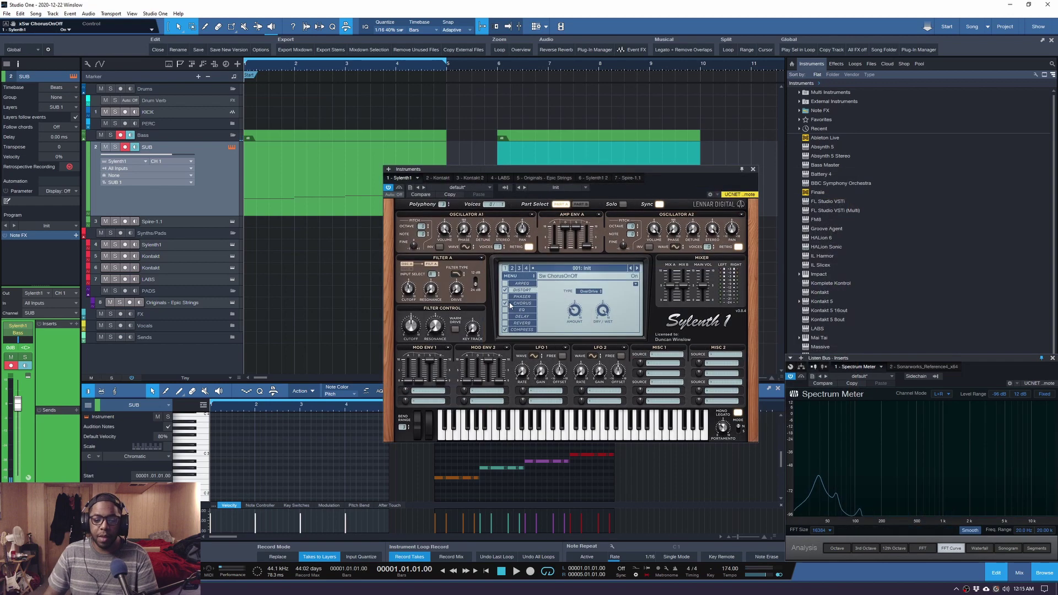
Set the Chorus effect's width to 0% and readjust the Filter A cutoff
{"action": "left_click", "coordinate": [513, 306]}
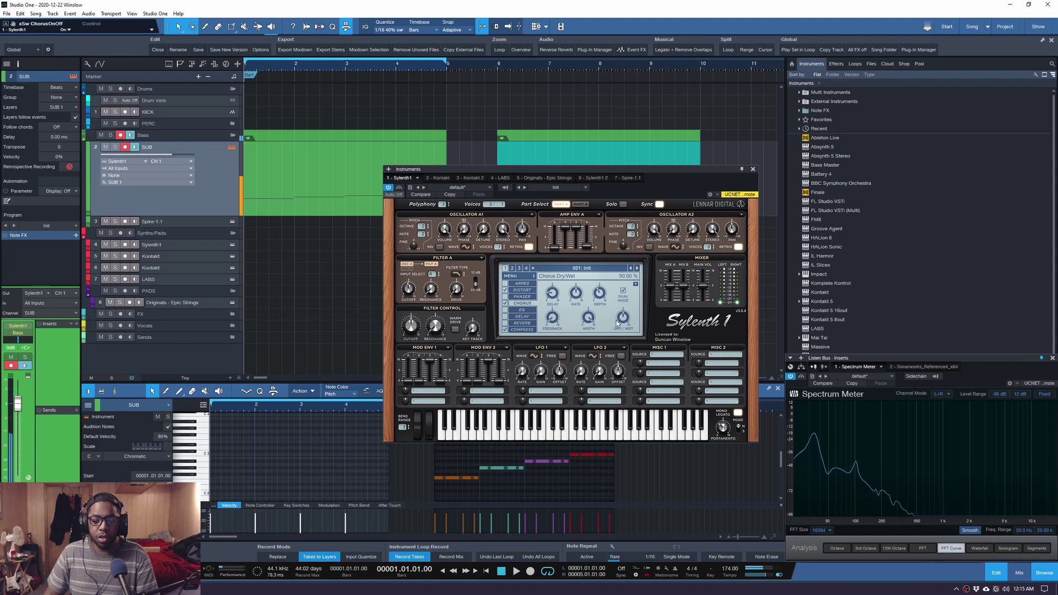
{"action": "left_click_drag", "start_coordinate": [588, 319], "coordinate": [578, 339]}
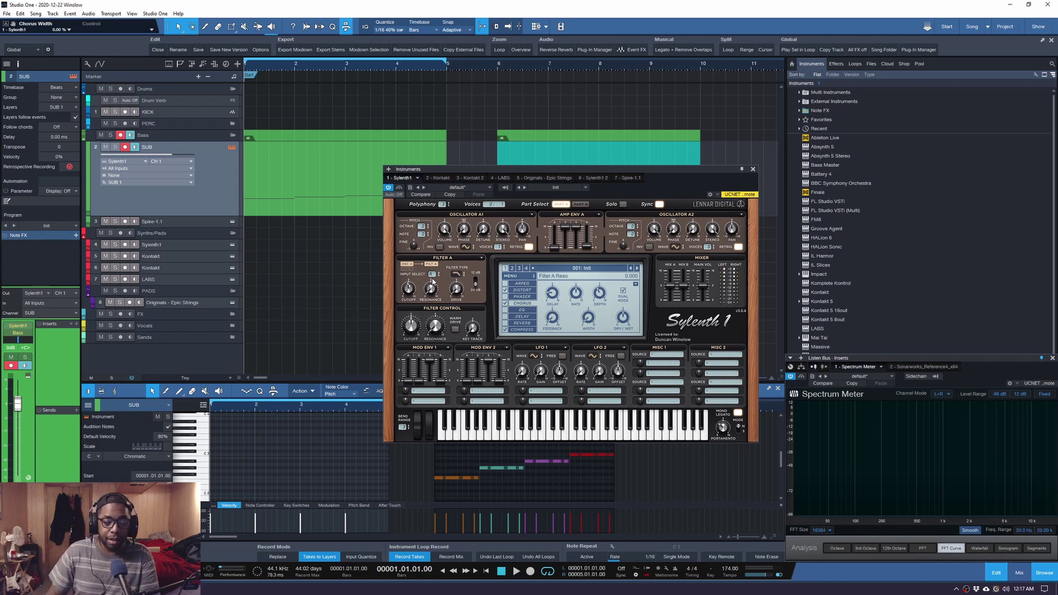
{"action": "mouse_move", "coordinate": [846, 472]}
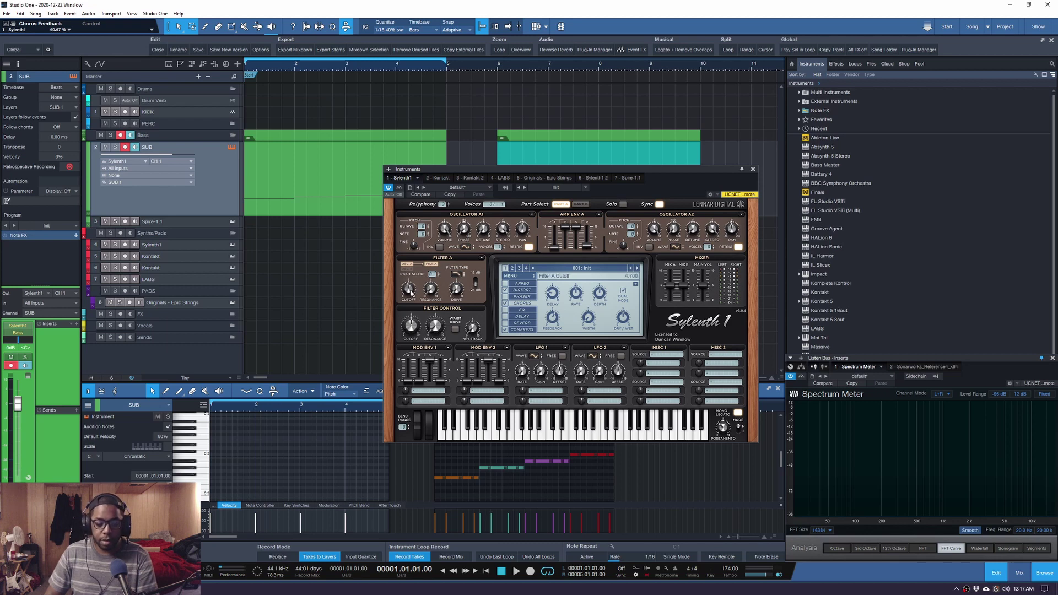
{"action": "left_click_drag", "start_coordinate": [411, 294], "coordinate": [410, 289]}
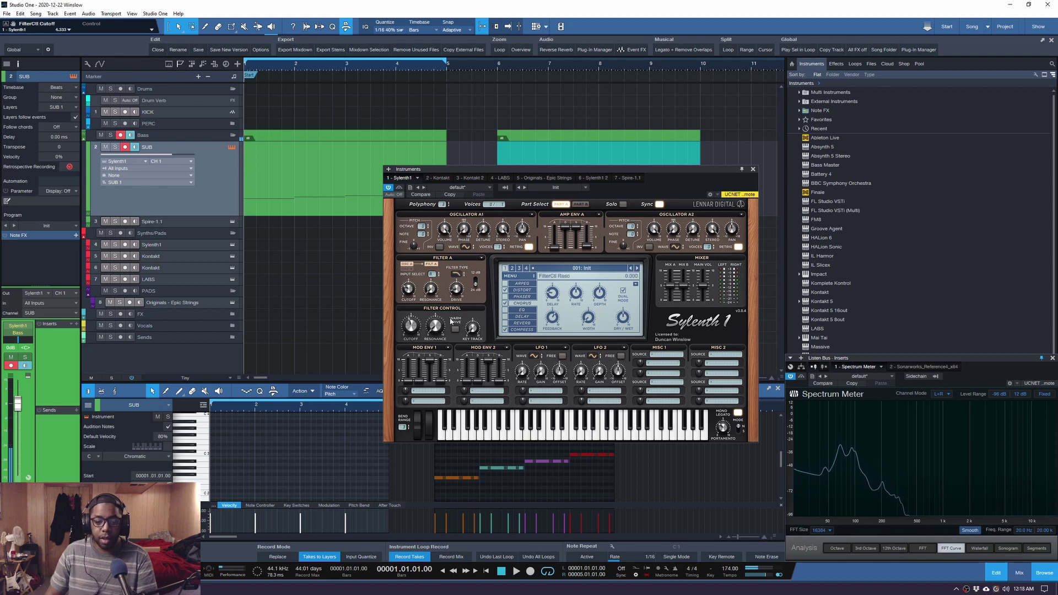
Try a saw wave on Oscillator A1, switch it to a triangle wave and play the first SUB clip
{"action": "left_click", "coordinate": [464, 250]}
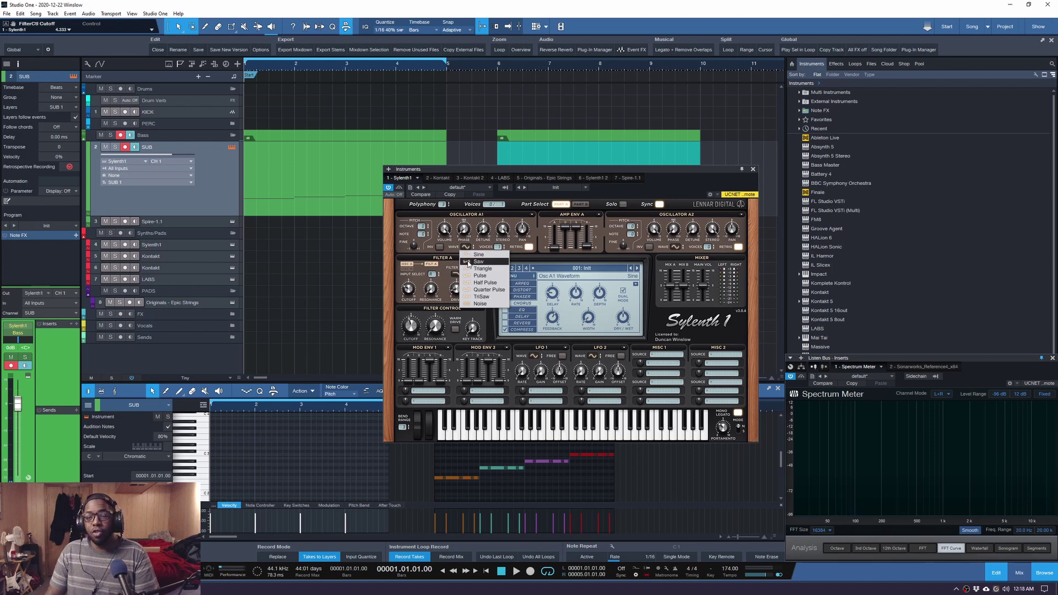
{"action": "left_click", "coordinate": [469, 263]}
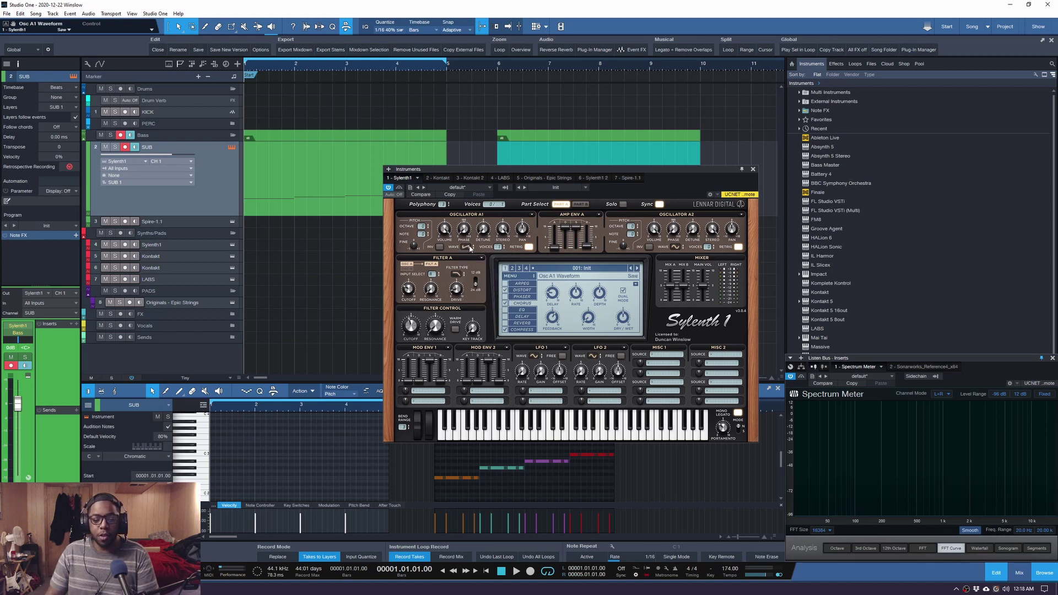
{"action": "left_click", "coordinate": [467, 247]}
{"action": "left_click", "coordinate": [473, 269]}
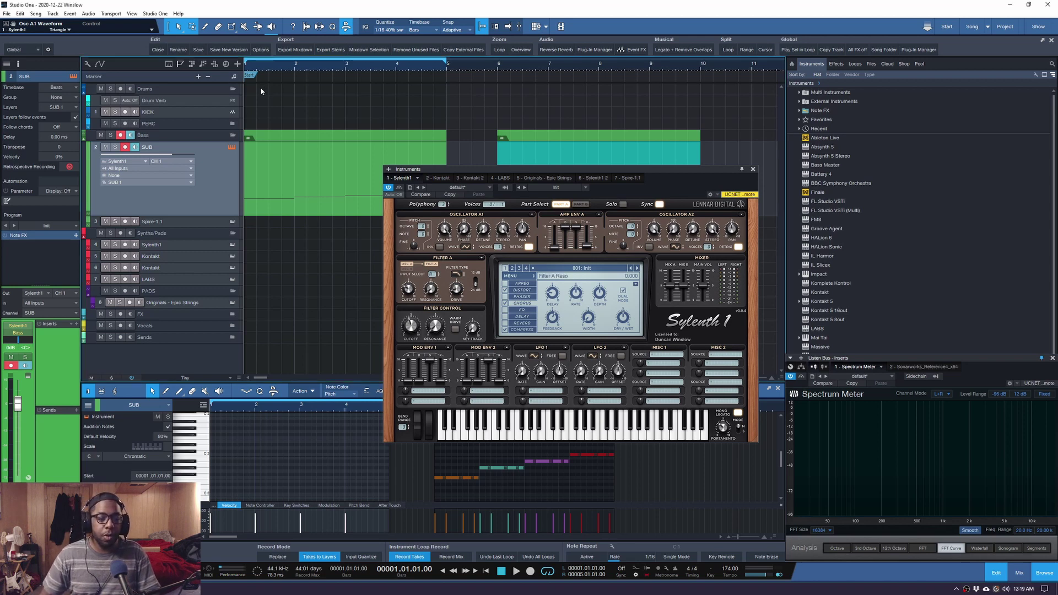
{"action": "key", "text": "space"}
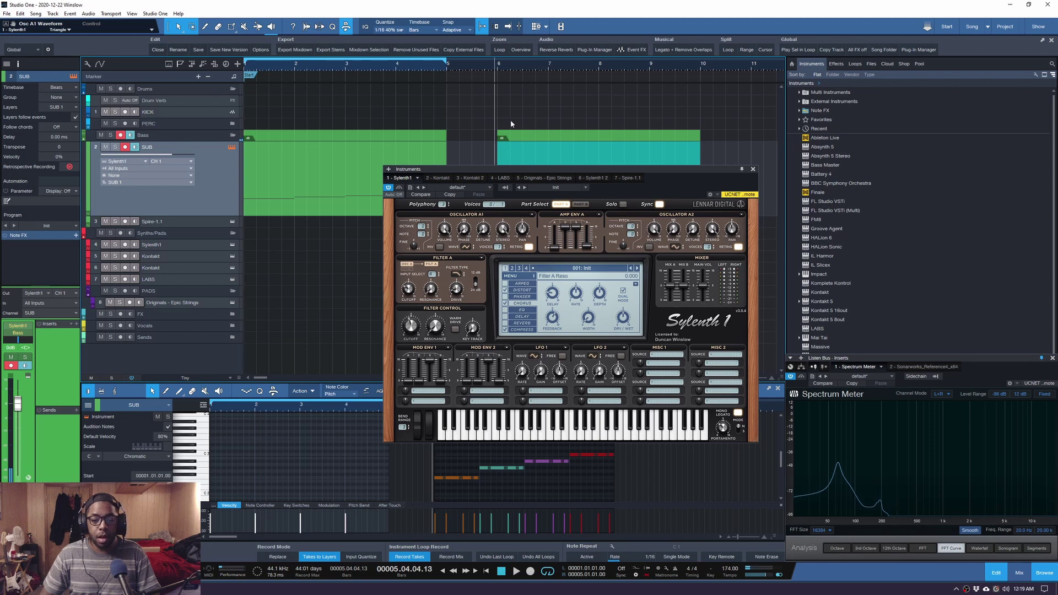
Place the playhead at bar 6 and transpose all notes of the second SUB clip down two octaves
{"action": "left_click", "coordinate": [499, 70]}
{"action": "double_click", "coordinate": [521, 152]}
{"action": "key", "text": "ctrl+a"}
{"action": "key", "text": "shift+Down"}
{"action": "key", "text": "shift+Down"}
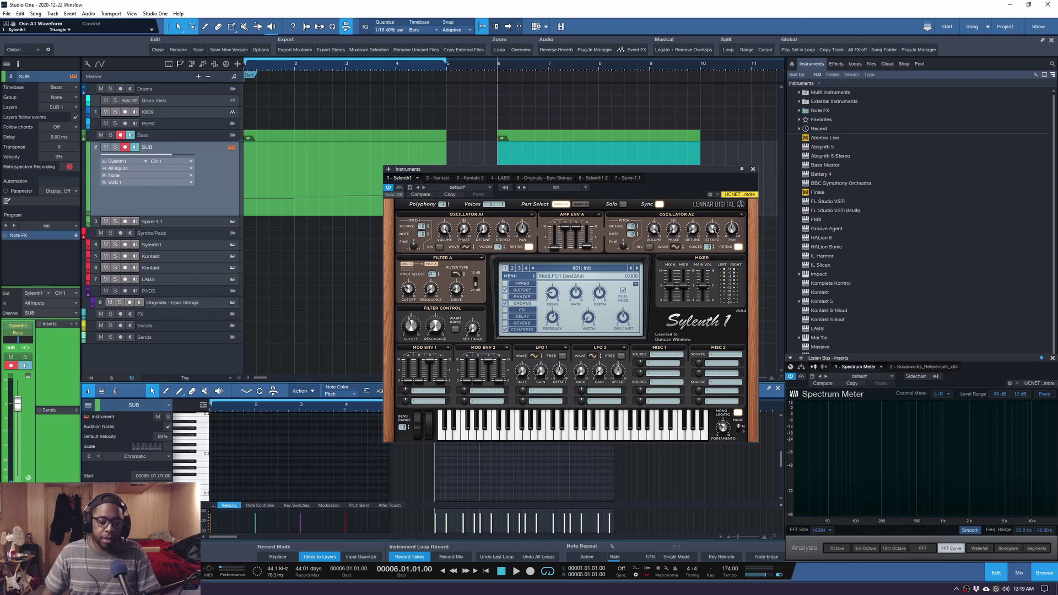
Set the Amp Env A decay to 5.364 and play back the second SUB clip
{"action": "left_click_drag", "start_coordinate": [568, 245], "coordinate": [564, 235]}
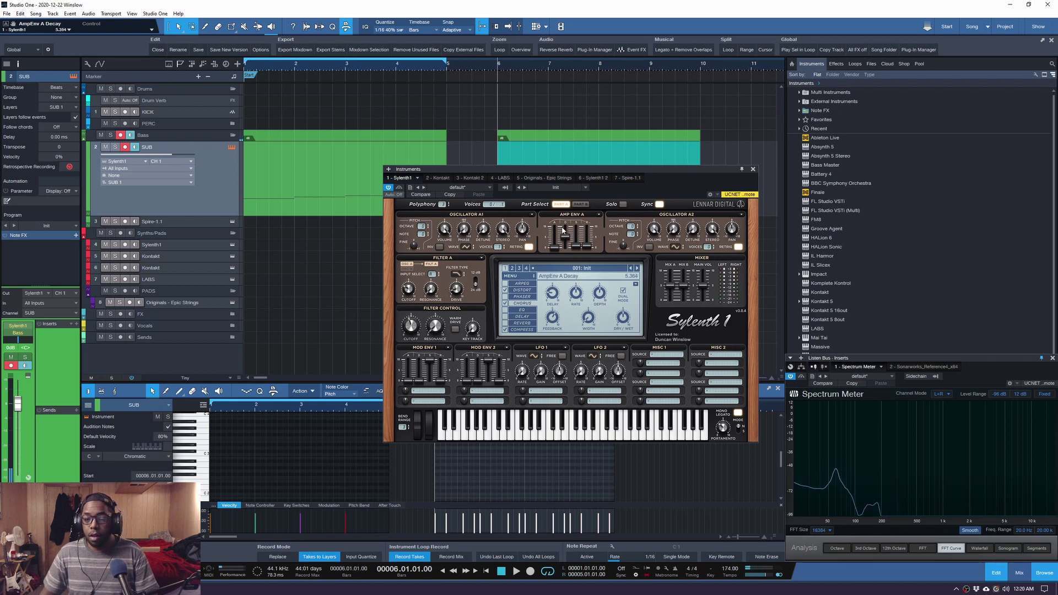
{"action": "key", "text": "space"}
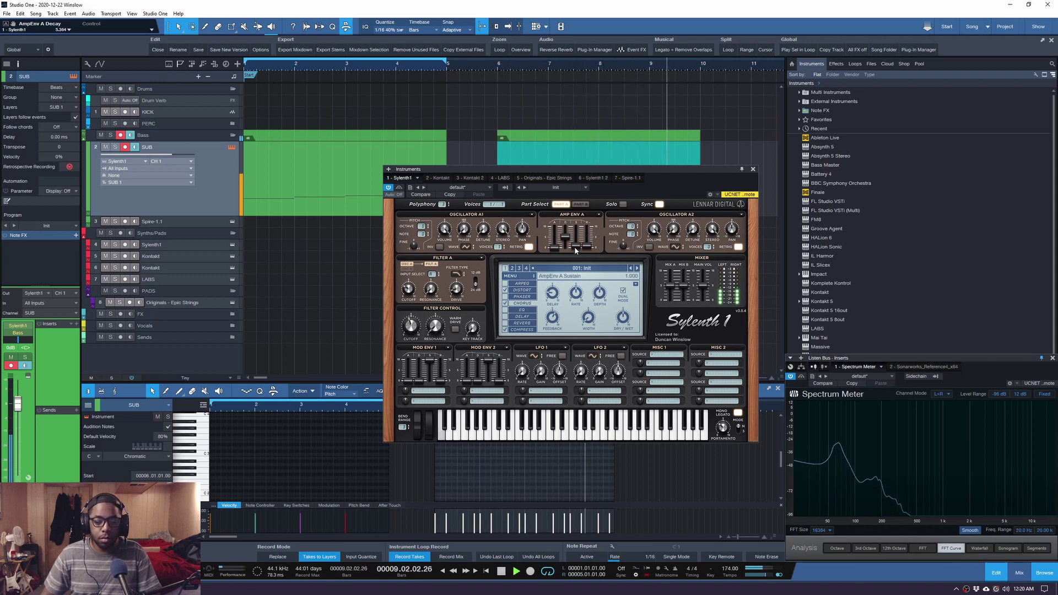
{"action": "key", "text": "space"}
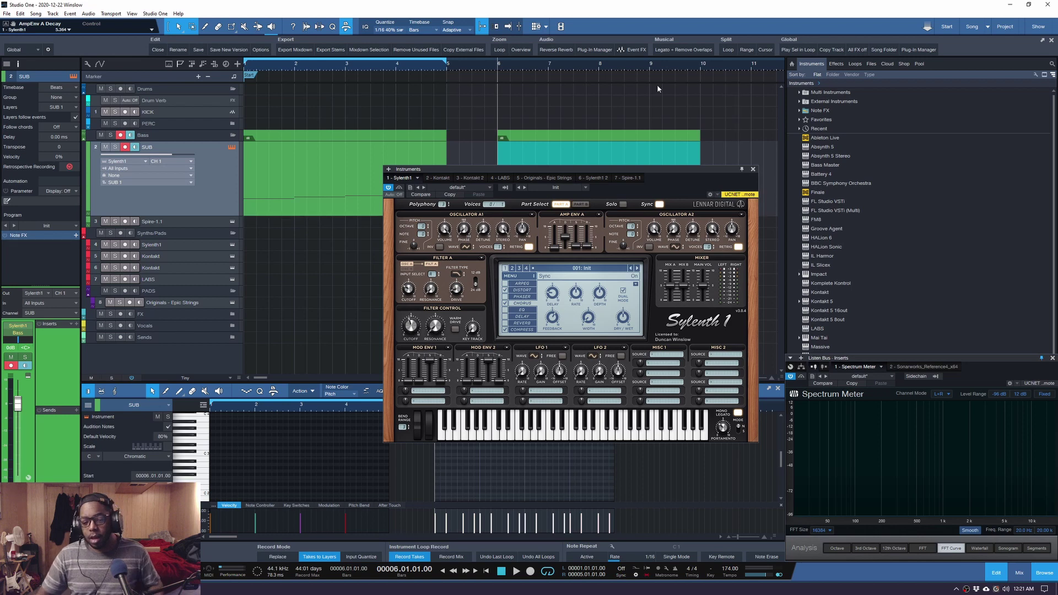
Return the playhead to the song start and raise Amp Env A's decay and sustain to 10.000
{"action": "key", "text": "Home"}
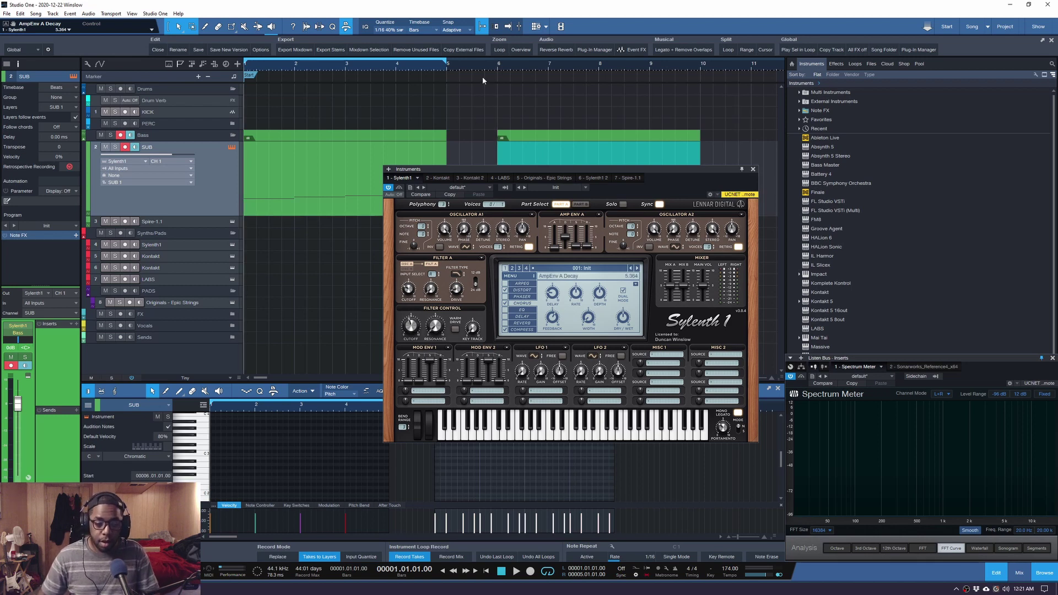
{"action": "left_click_drag", "start_coordinate": [566, 241], "coordinate": [574, 188]}
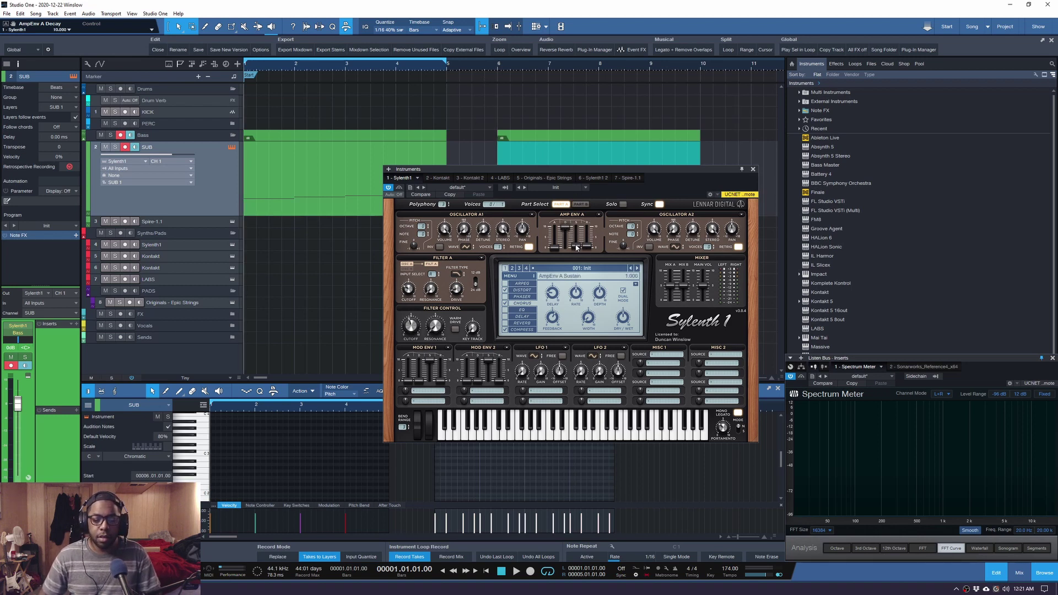
{"action": "left_click_drag", "start_coordinate": [576, 247], "coordinate": [575, 113]}
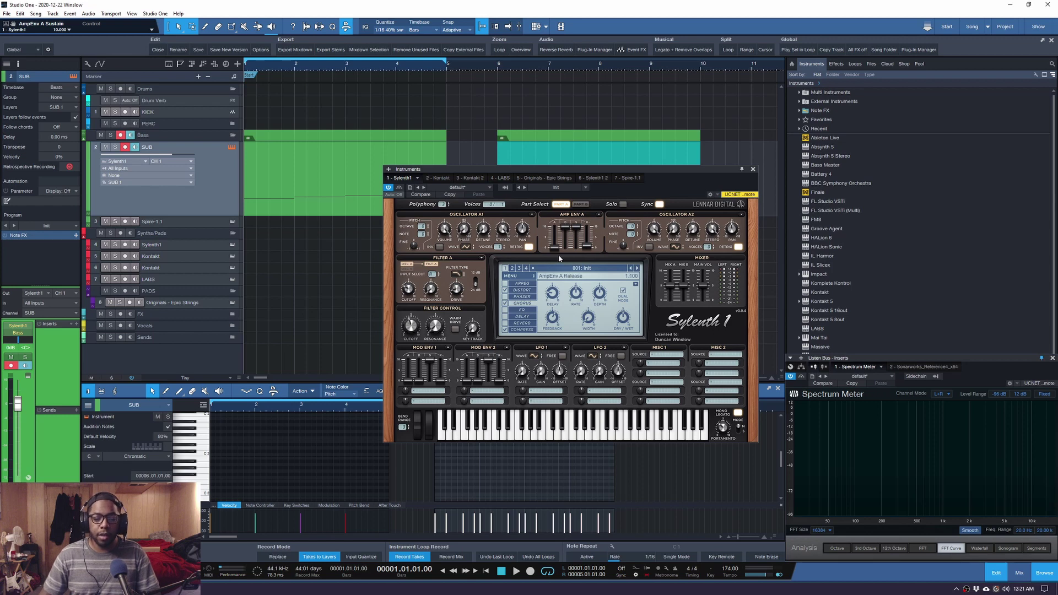
Paste Oscillator A1's settings into Oscillator A2 and set Oscillator A2's octave to +1
{"action": "left_click", "coordinate": [742, 216]}
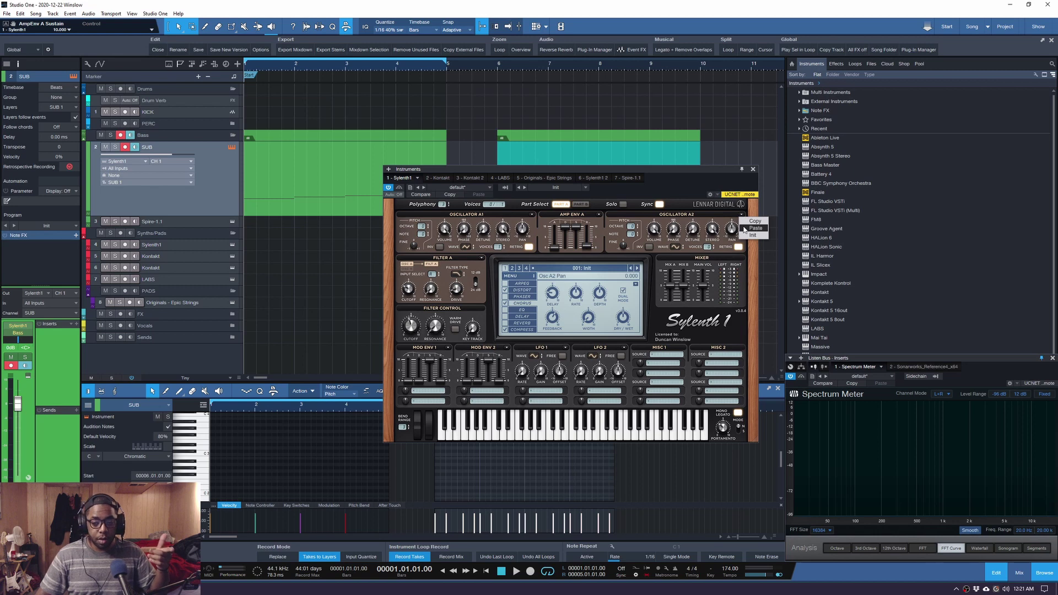
{"action": "left_click", "coordinate": [755, 229]}
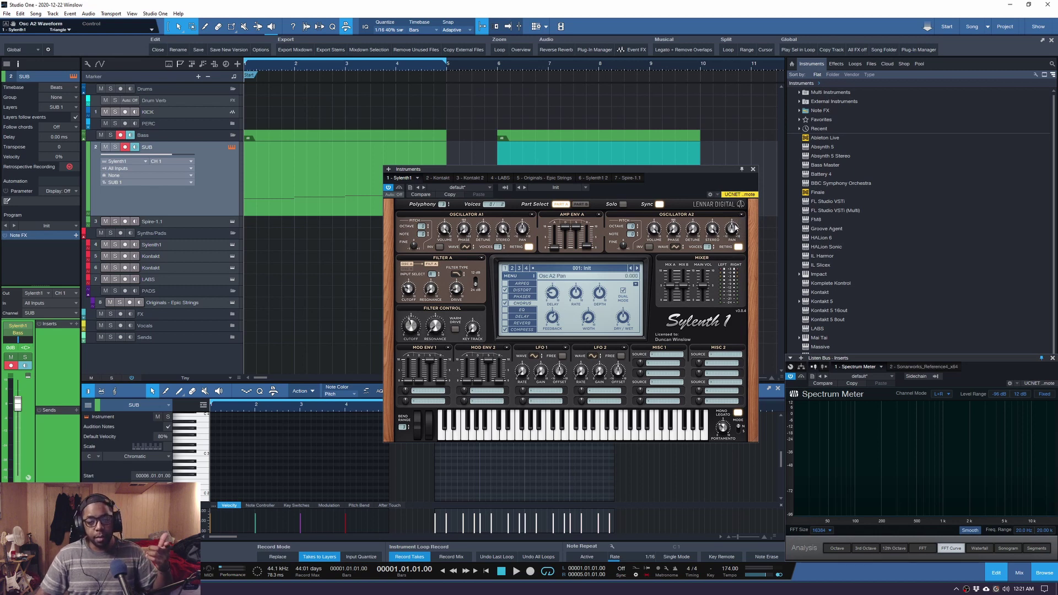
{"action": "left_click", "coordinate": [632, 230]}
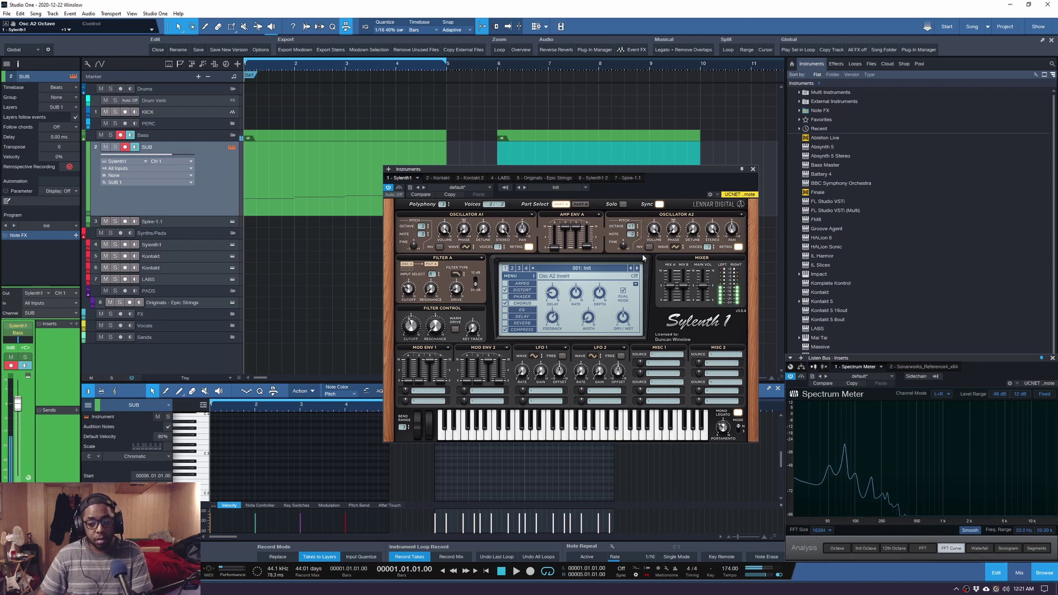
Set Oscillators A1 and A2 to sine waves and turn off the Distort, Chorus and Compress effects
{"action": "left_click", "coordinate": [466, 248]}
{"action": "left_click", "coordinate": [468, 254]}
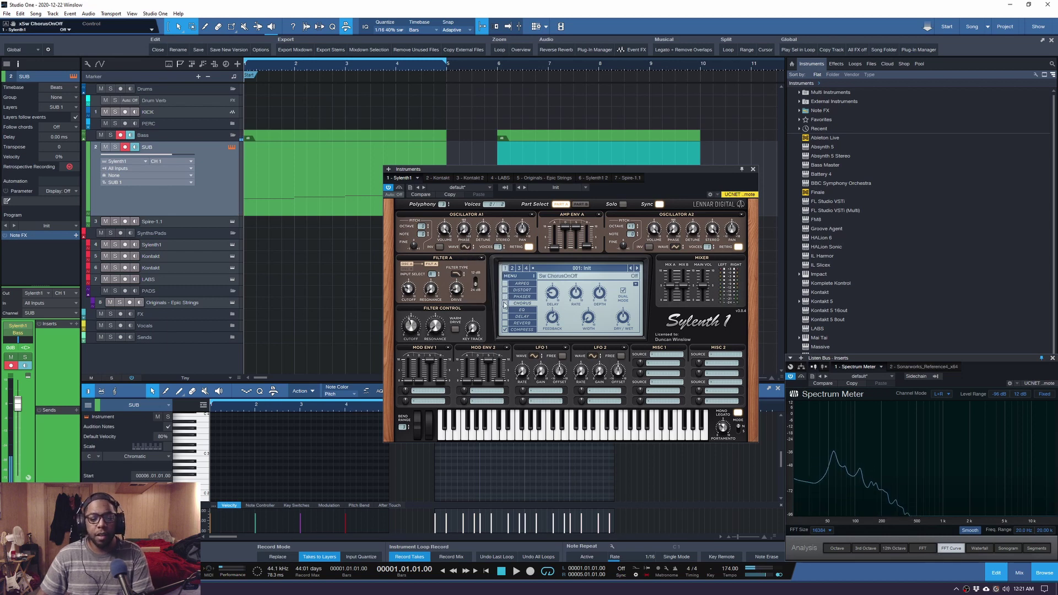
{"action": "left_click", "coordinate": [506, 330]}
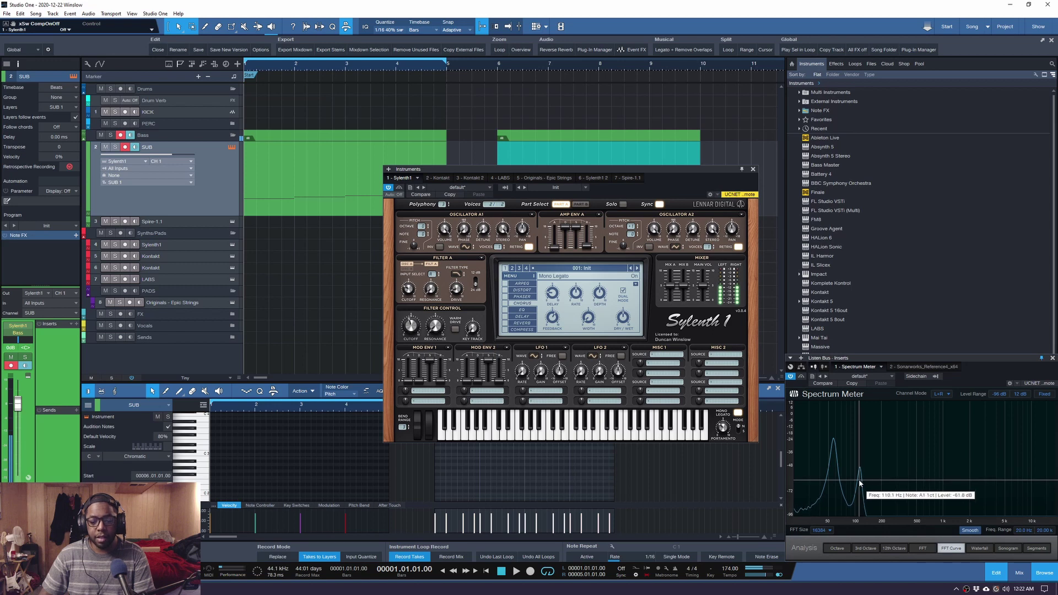
{"action": "left_click", "coordinate": [676, 248]}
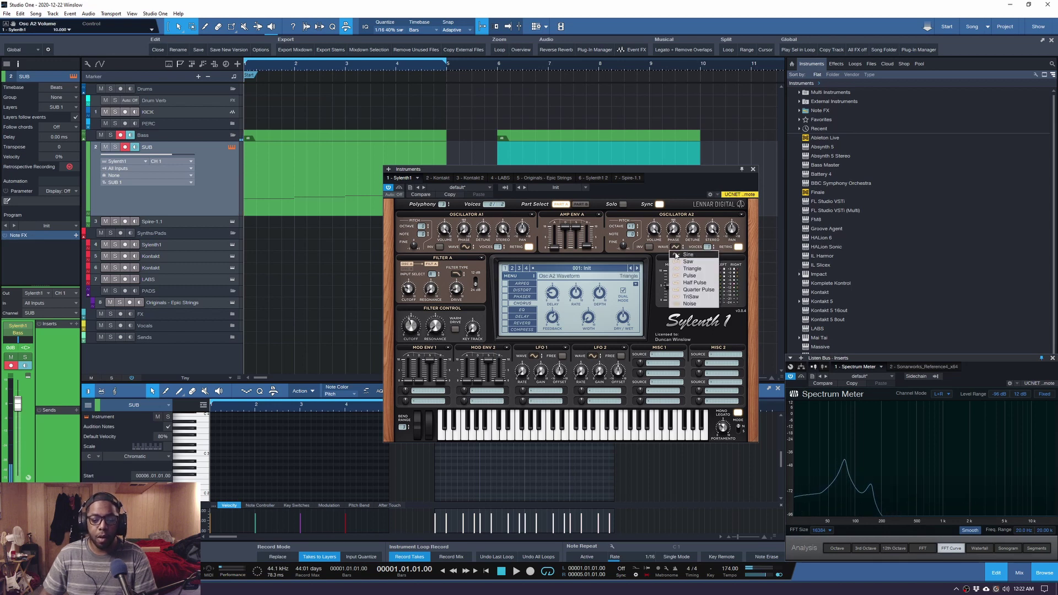
{"action": "left_click", "coordinate": [676, 254]}
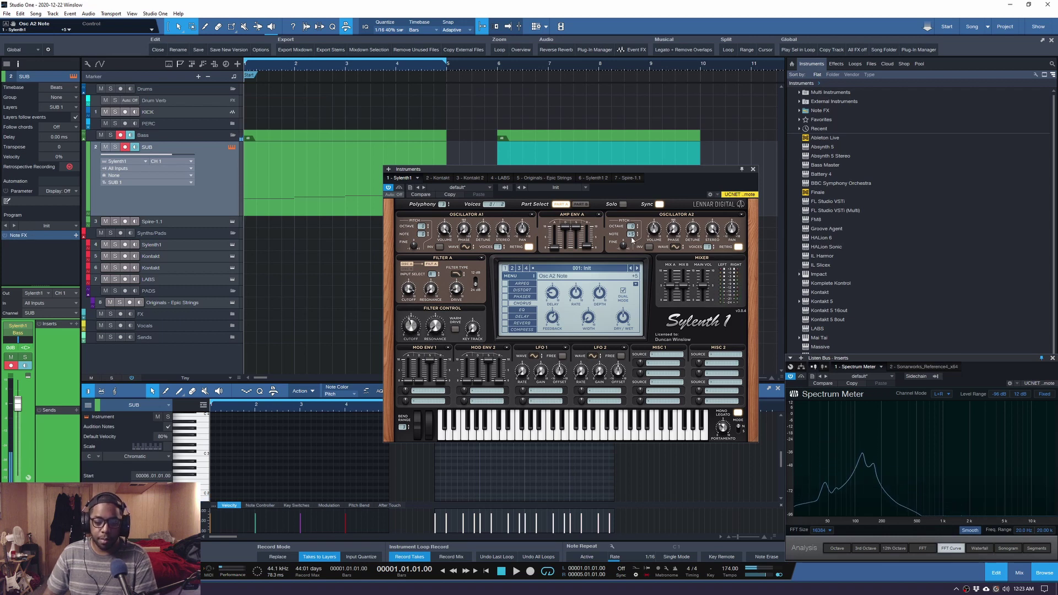
Adjust Oscillator A2's octave, then shorten the sound by setting Amp Env A's sustain to 0.000 and decay to 4.636
{"action": "left_click", "coordinate": [633, 226]}
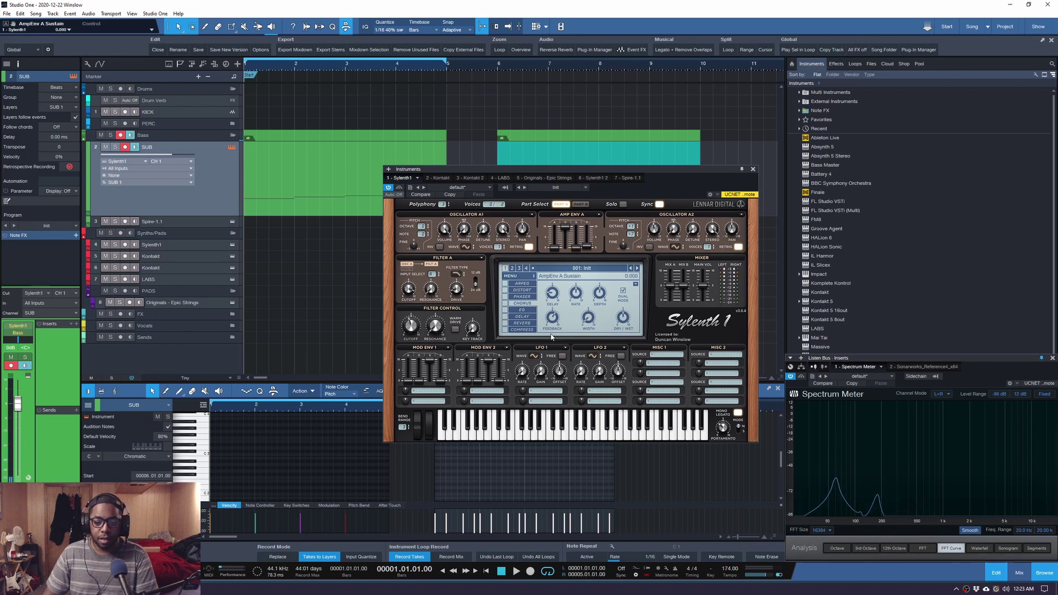
{"action": "left_click_drag", "start_coordinate": [566, 232], "coordinate": [566, 242]}
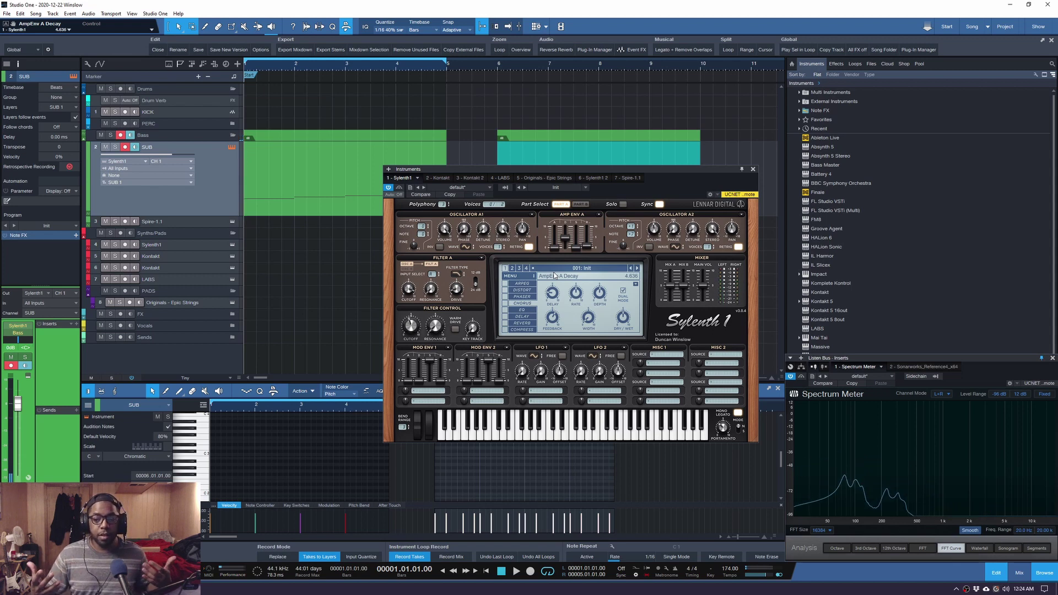
Turn on the Distort effect and set its amount to 1.633
{"action": "left_click", "coordinate": [506, 290]}
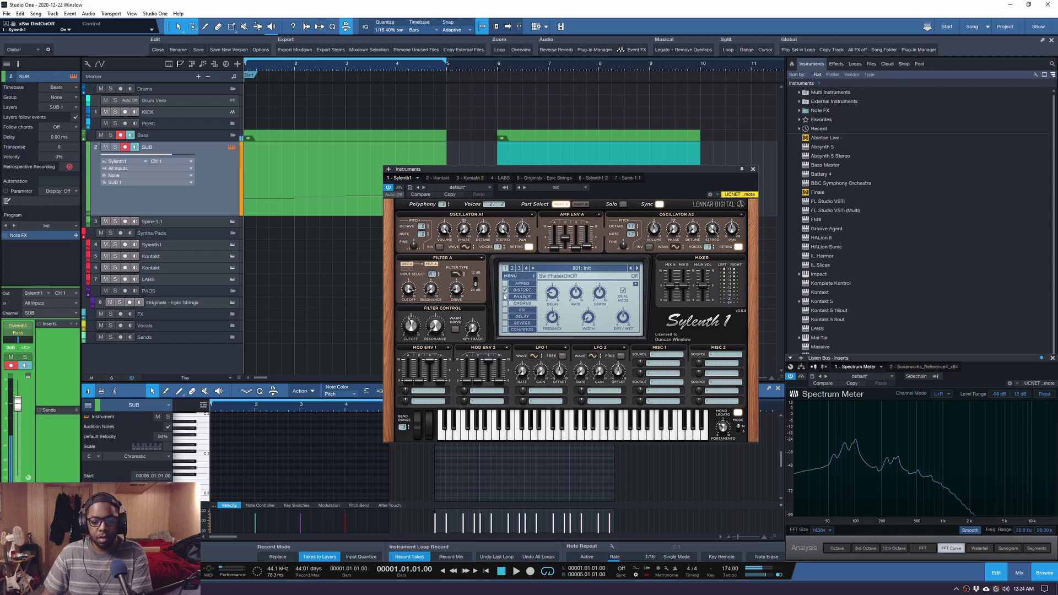
{"action": "left_click", "coordinate": [521, 290]}
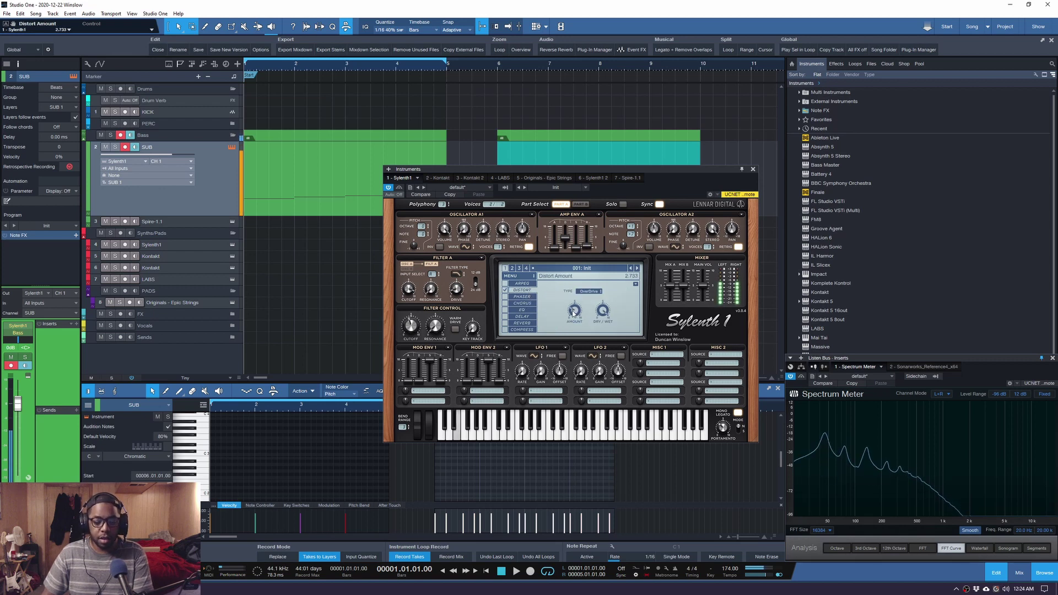
{"action": "left_click_drag", "start_coordinate": [573, 312], "coordinate": [571, 325]}
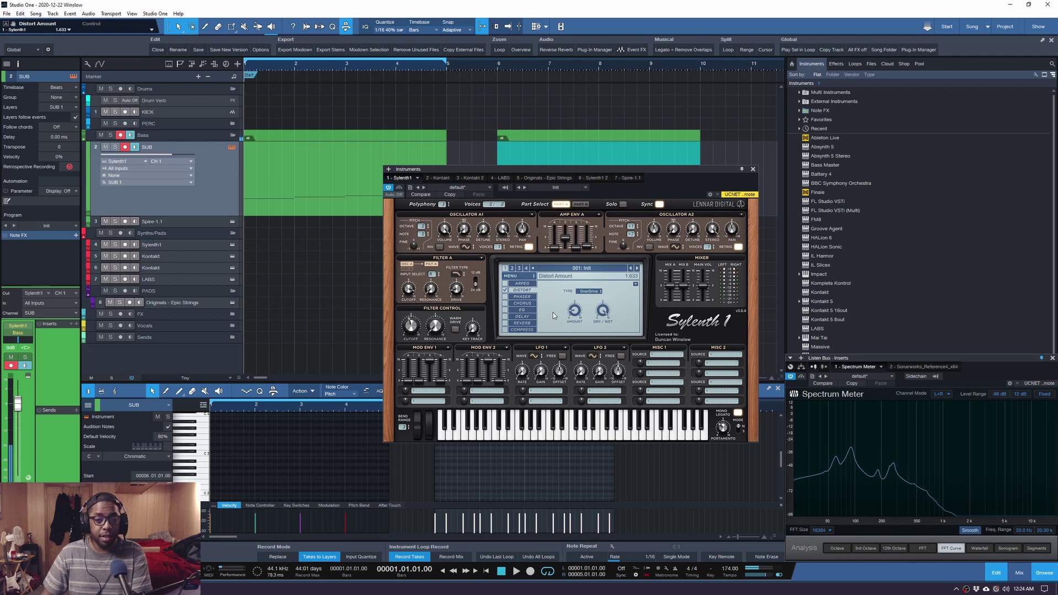
Turn on the Chorus and Compress effects, and raise Amp Env A's sustain and its decay, the latter to 10.000
{"action": "left_click", "coordinate": [505, 297]}
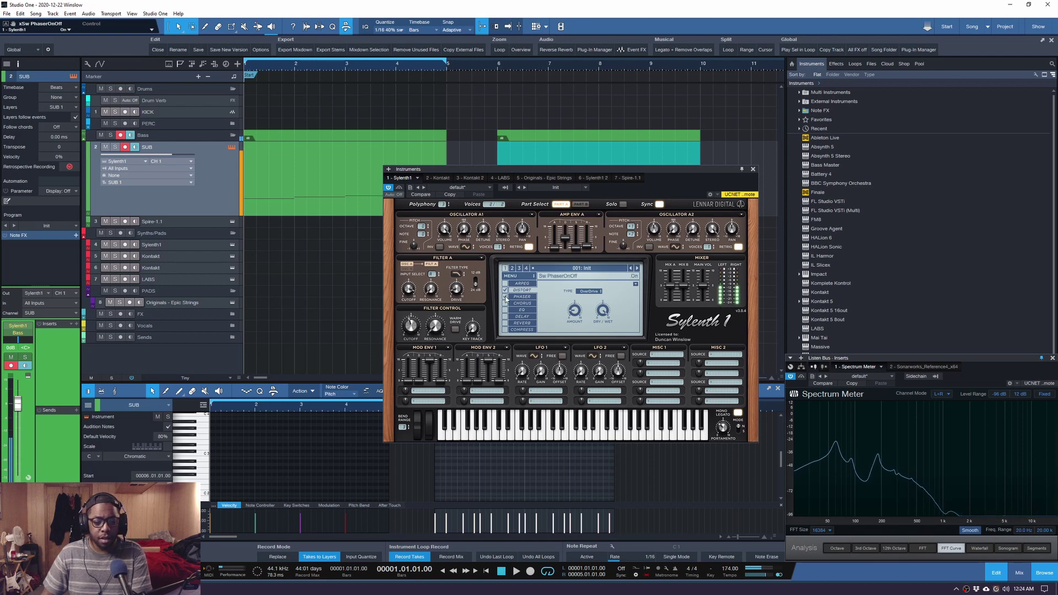
{"action": "left_click", "coordinate": [505, 304]}
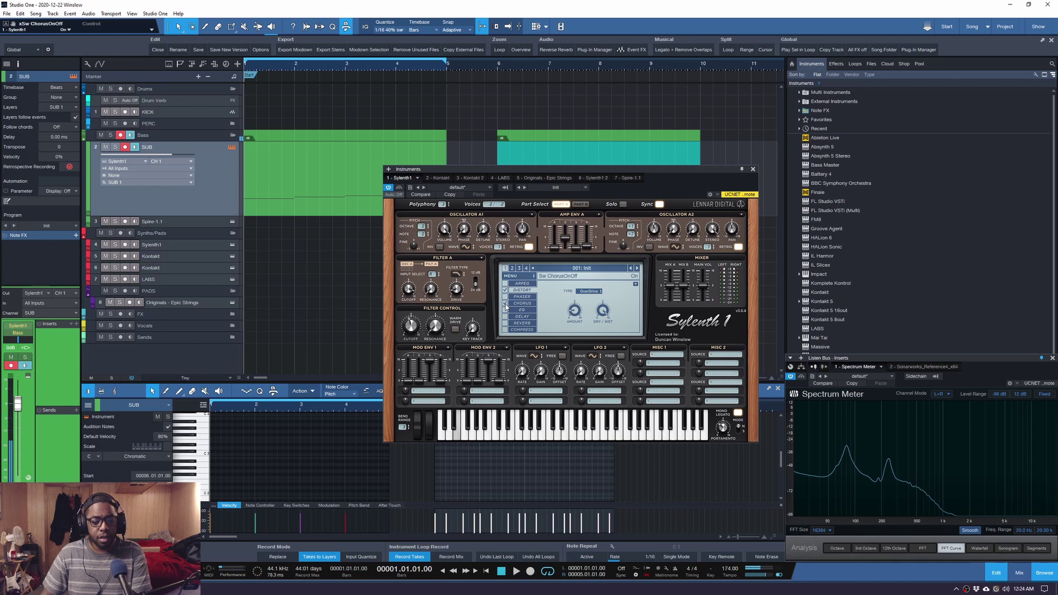
{"action": "left_click_drag", "start_coordinate": [576, 248], "coordinate": [564, 222]}
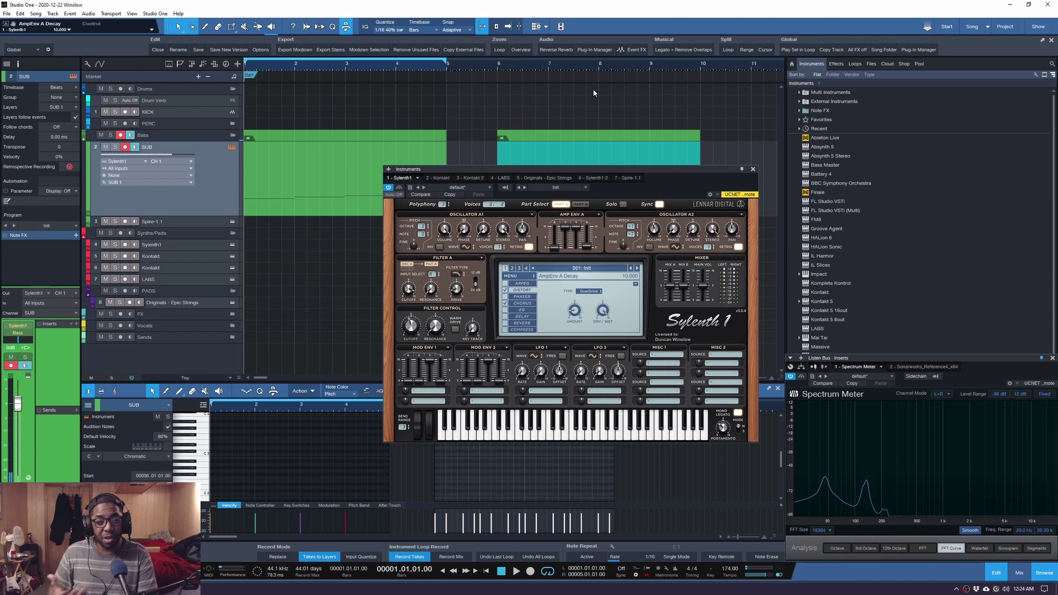
{"action": "left_click", "coordinate": [504, 330]}
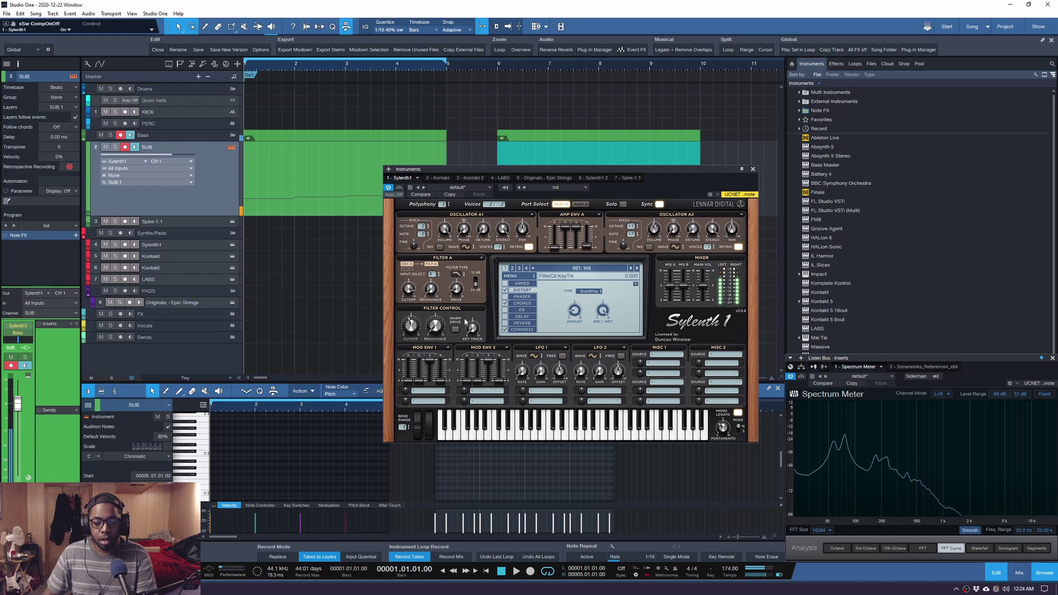
Set Filter A's cutoff to 4.667 and Oscillator A2's volume to 2.300
{"action": "mouse_move", "coordinate": [411, 291]}
{"action": "left_click_drag", "start_coordinate": [410, 291], "coordinate": [406, 331]}
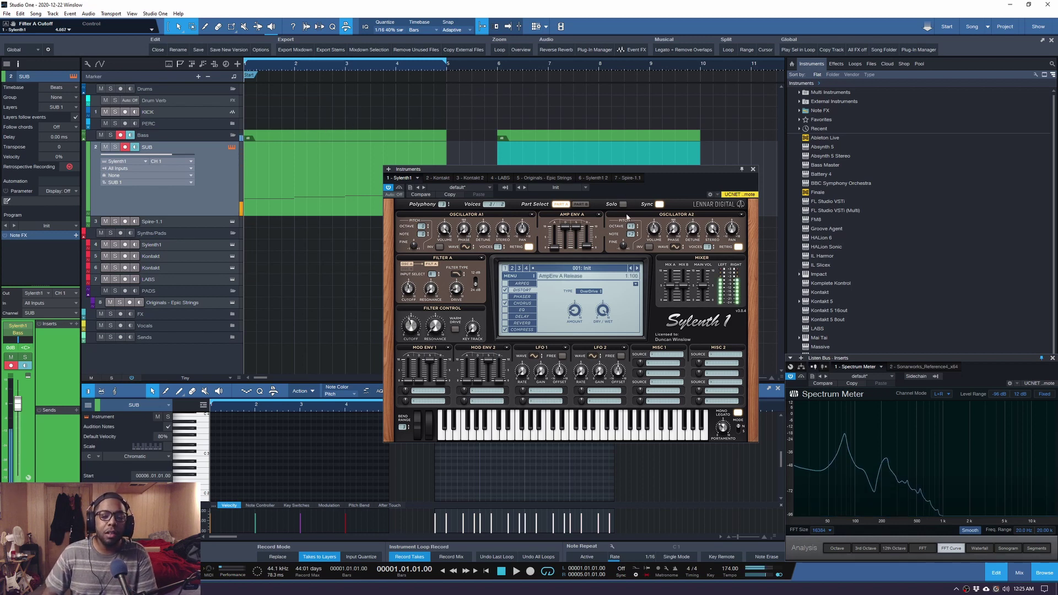
{"action": "left_click_drag", "start_coordinate": [654, 229], "coordinate": [679, 78]}
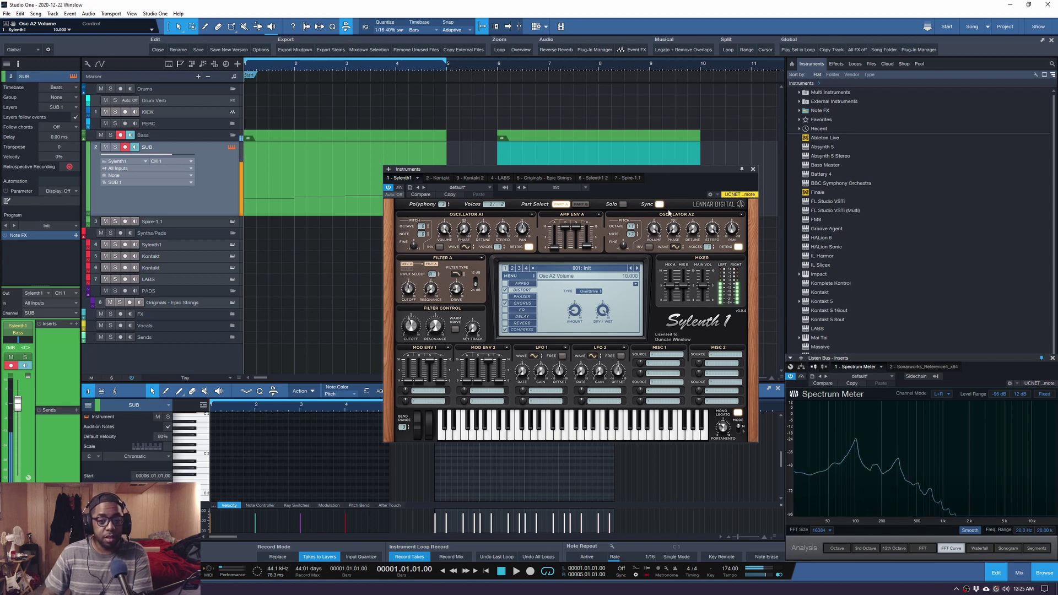
{"action": "left_click_drag", "start_coordinate": [661, 225], "coordinate": [633, 303]}
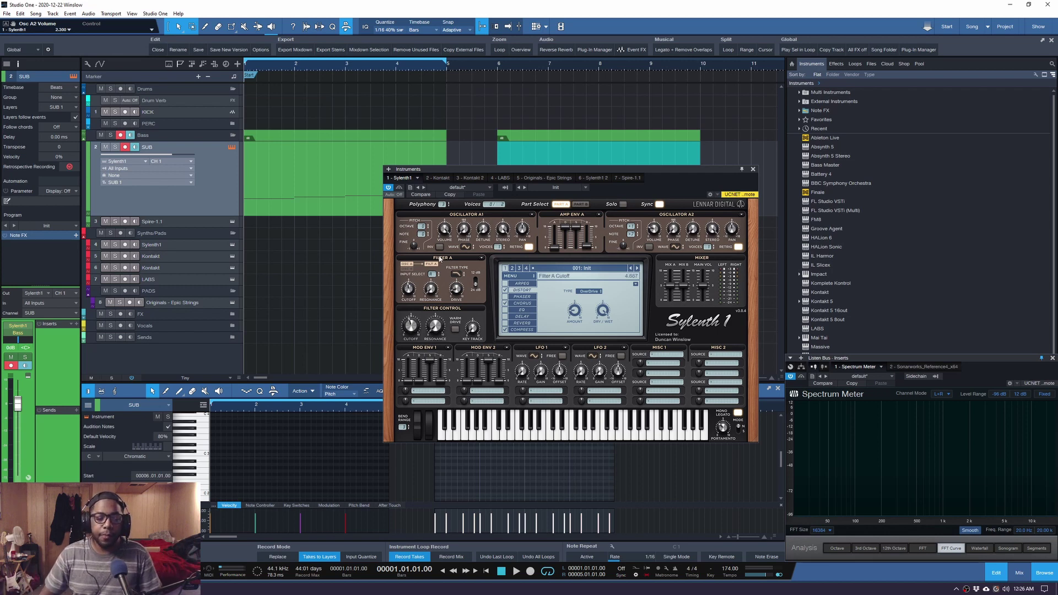
Close the synth window, select the first SUB clip and play it back from the song start
{"action": "left_click", "coordinate": [753, 170]}
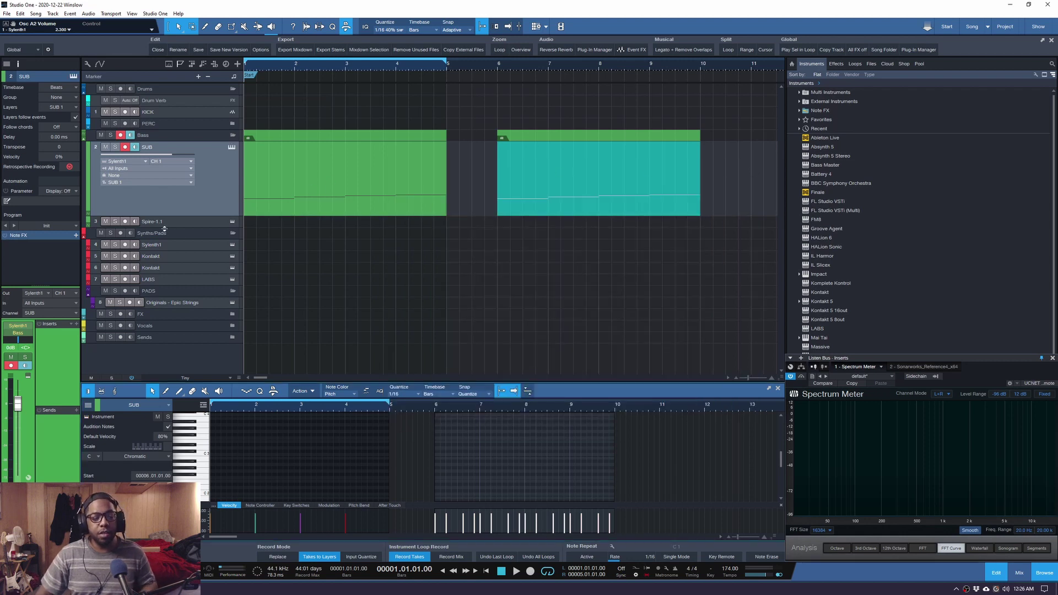
{"action": "left_click_drag", "start_coordinate": [180, 227], "coordinate": [176, 245]}
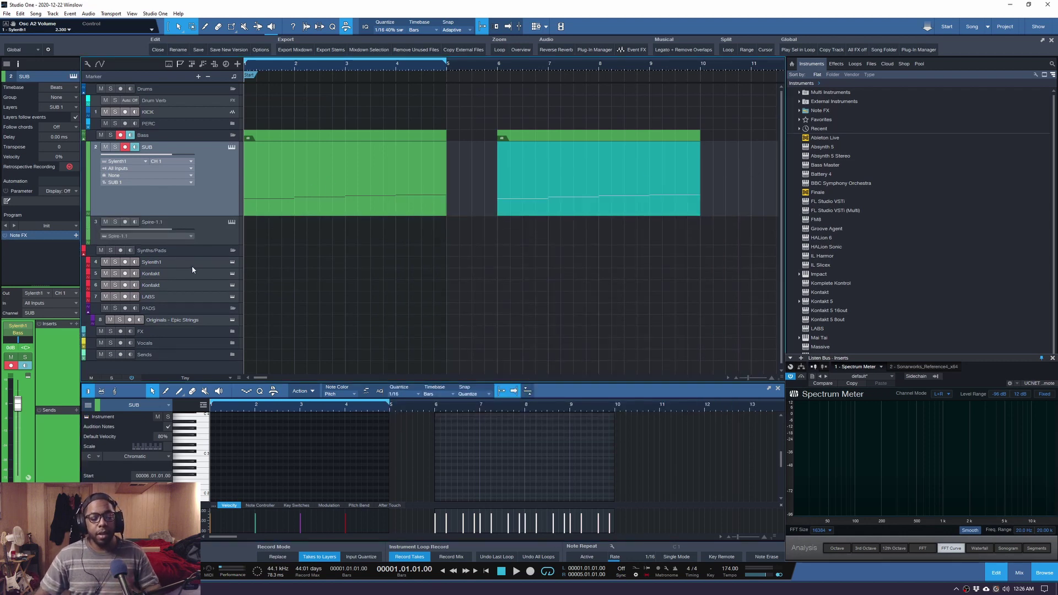
{"action": "left_click", "coordinate": [332, 214]}
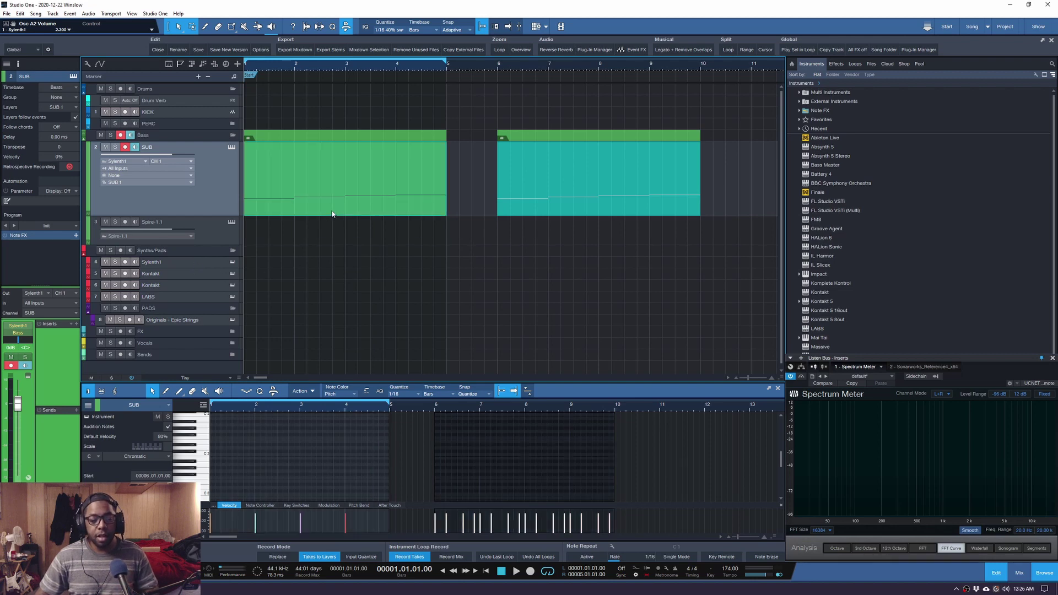
{"action": "key", "text": "space"}
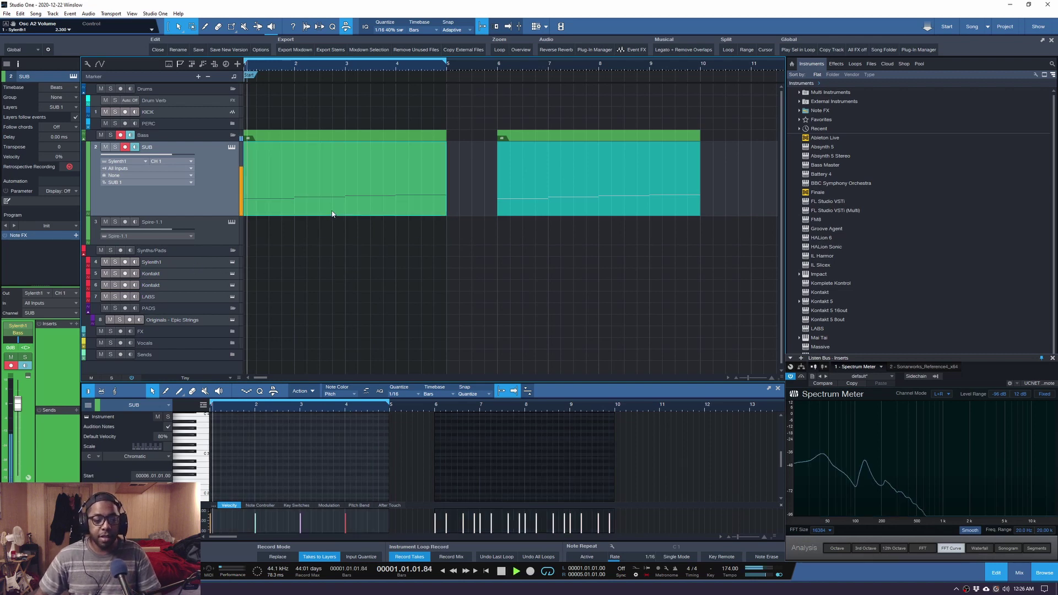
{"action": "key", "text": "space"}
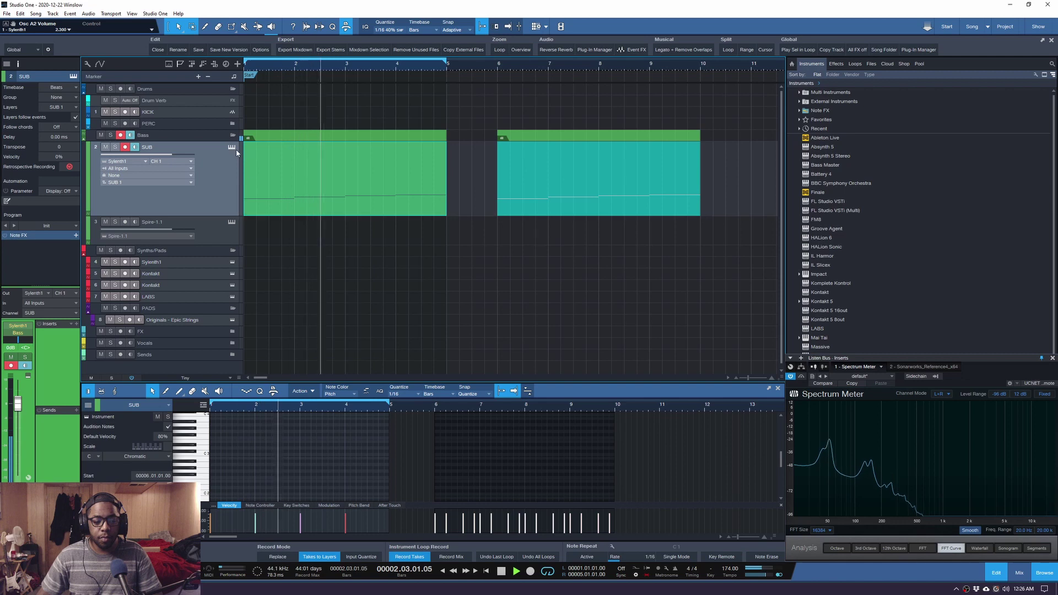
Reopen Sylenth1 on the SUB track, set Oscillator A2's voices to 0 and close the synth
{"action": "left_click", "coordinate": [232, 148]}
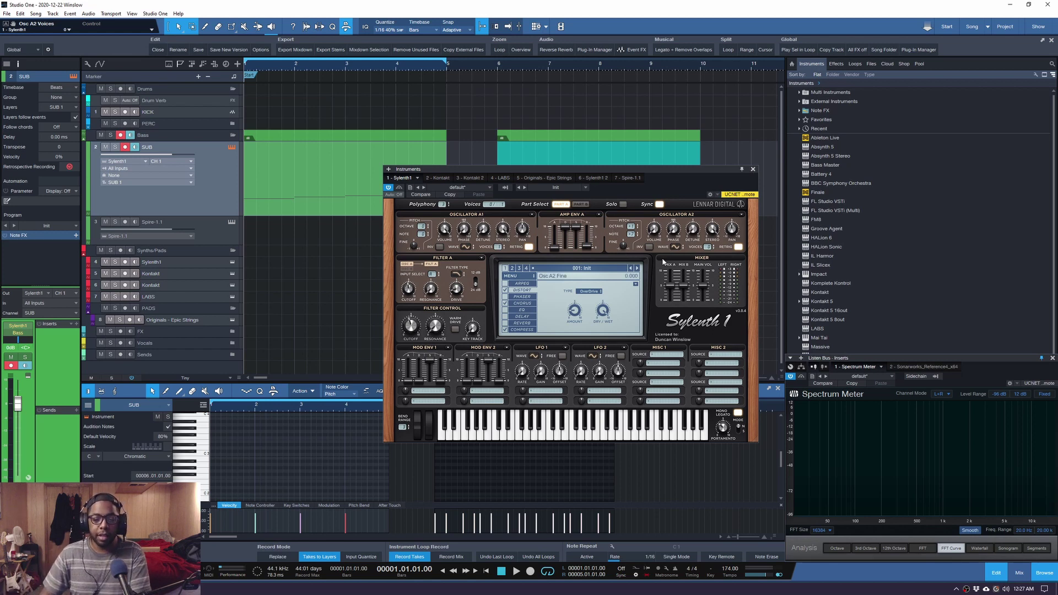
{"action": "left_click", "coordinate": [754, 170]}
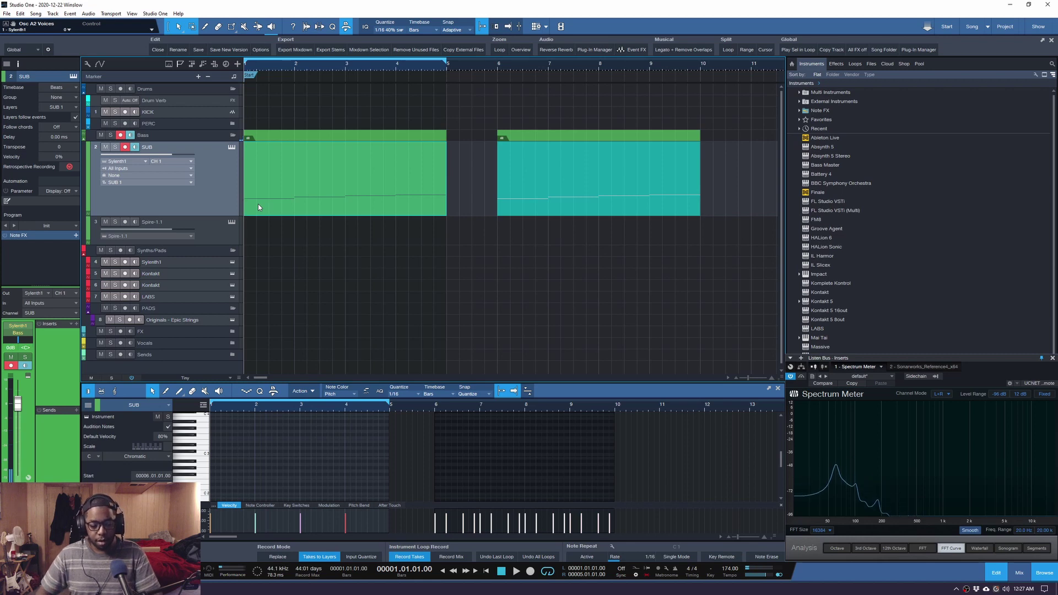
Copy the first SUB clip onto the LABS track at bar 1 and play the LABS track in solo
{"action": "left_click", "coordinate": [231, 299]}
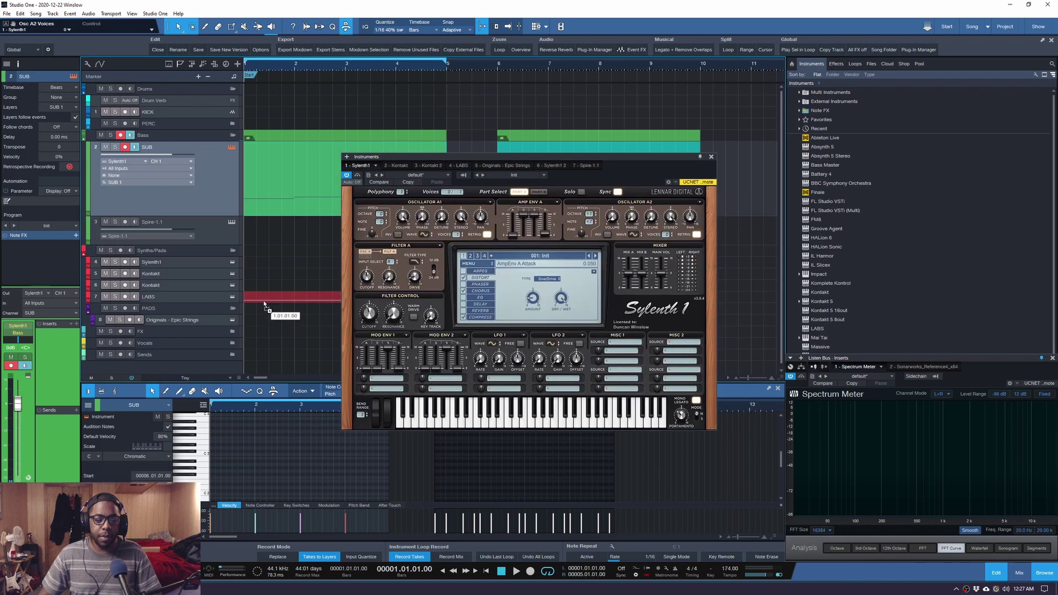
{"action": "left_click", "coordinate": [816, 157]}
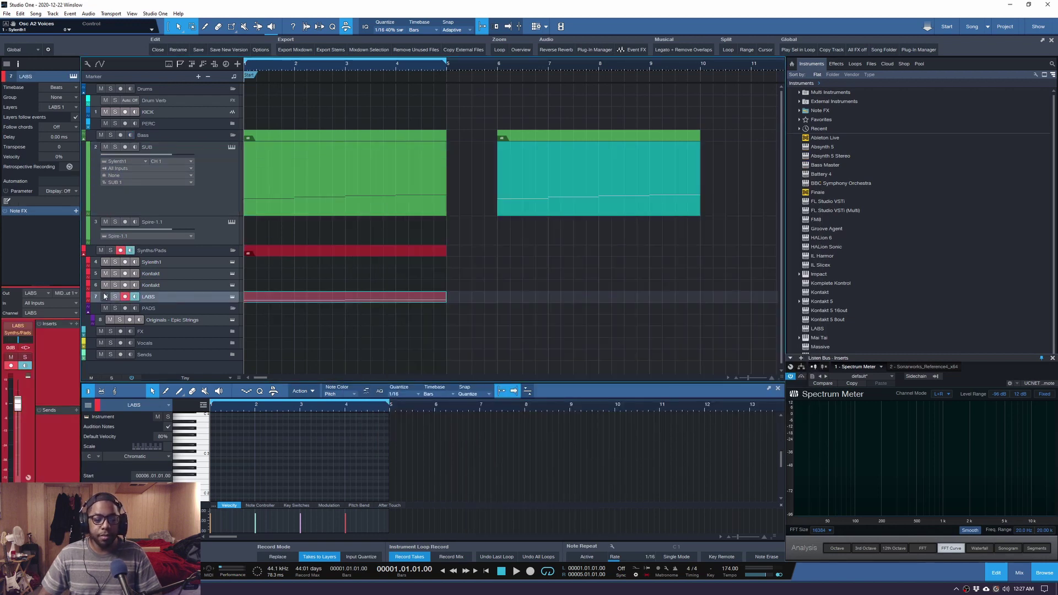
{"action": "left_click", "coordinate": [115, 298]}
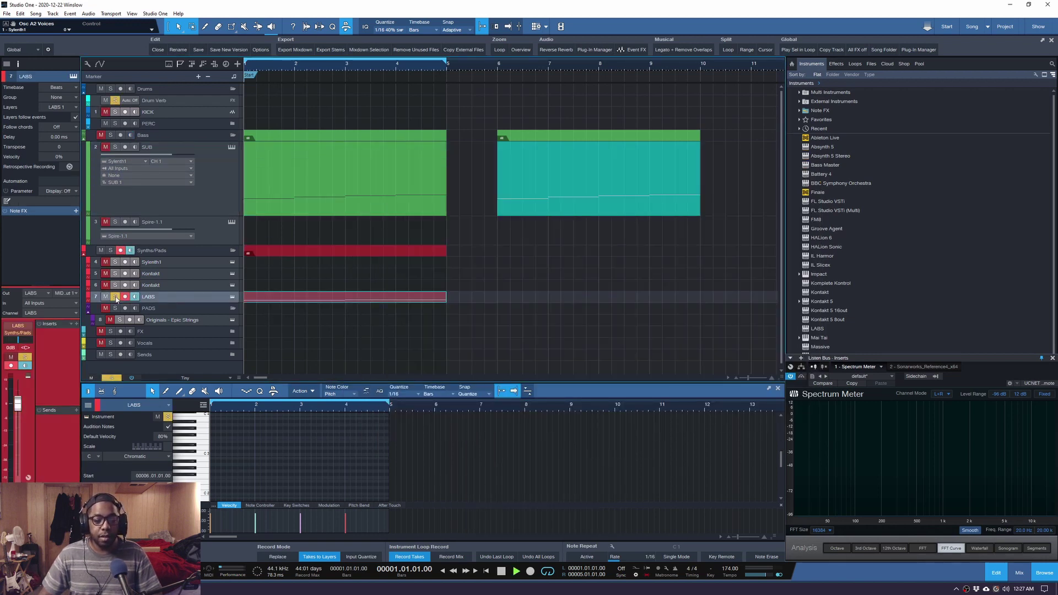
{"action": "key", "text": "space"}
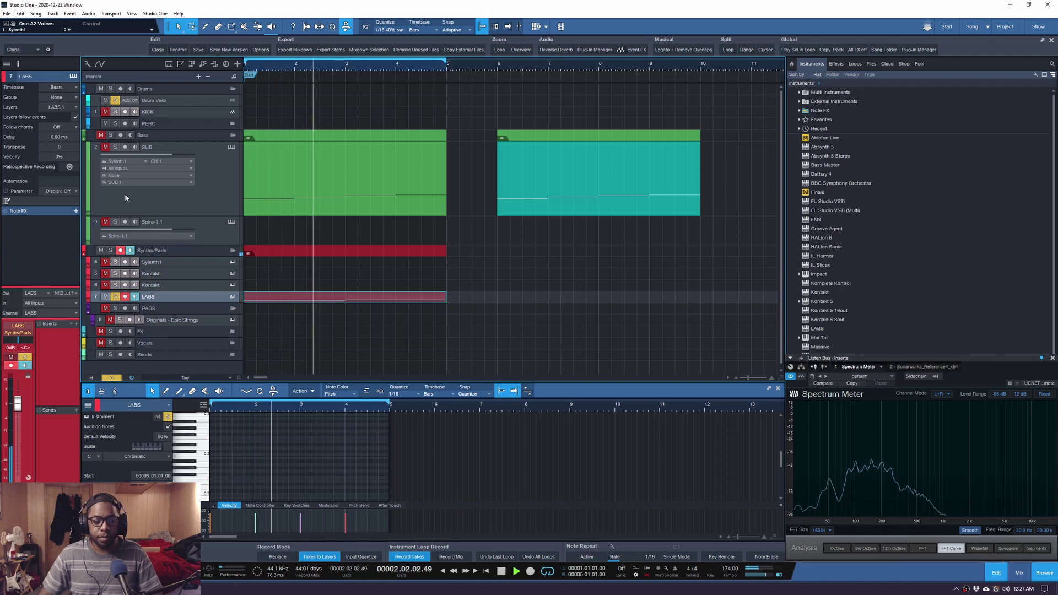
{"action": "key", "text": "space"}
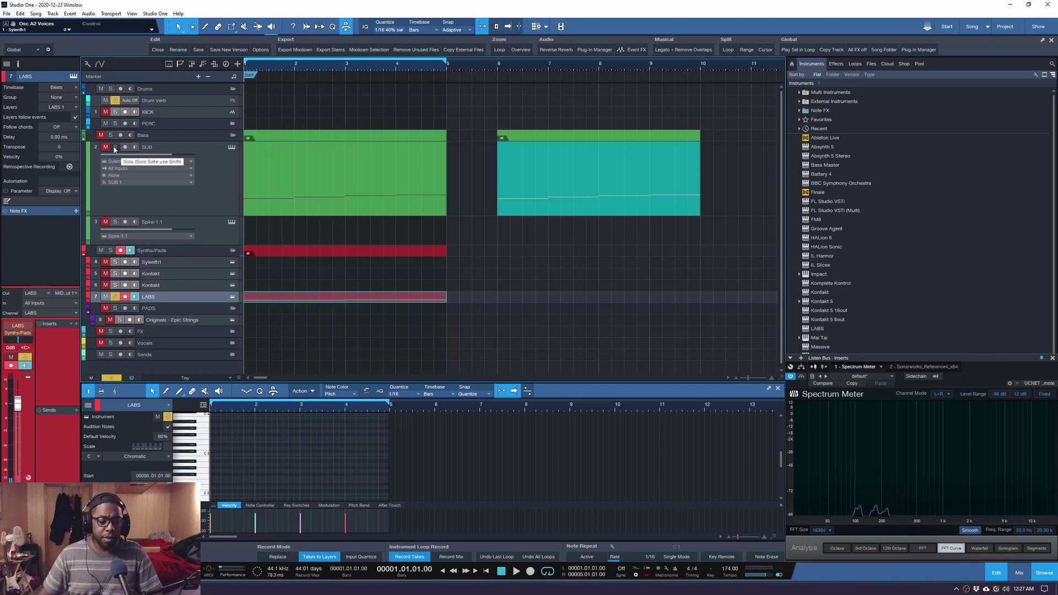
Move the LABS track into the Bass folder below SUB and play it soloed together with the SUB track
{"action": "left_click", "coordinate": [114, 148]}
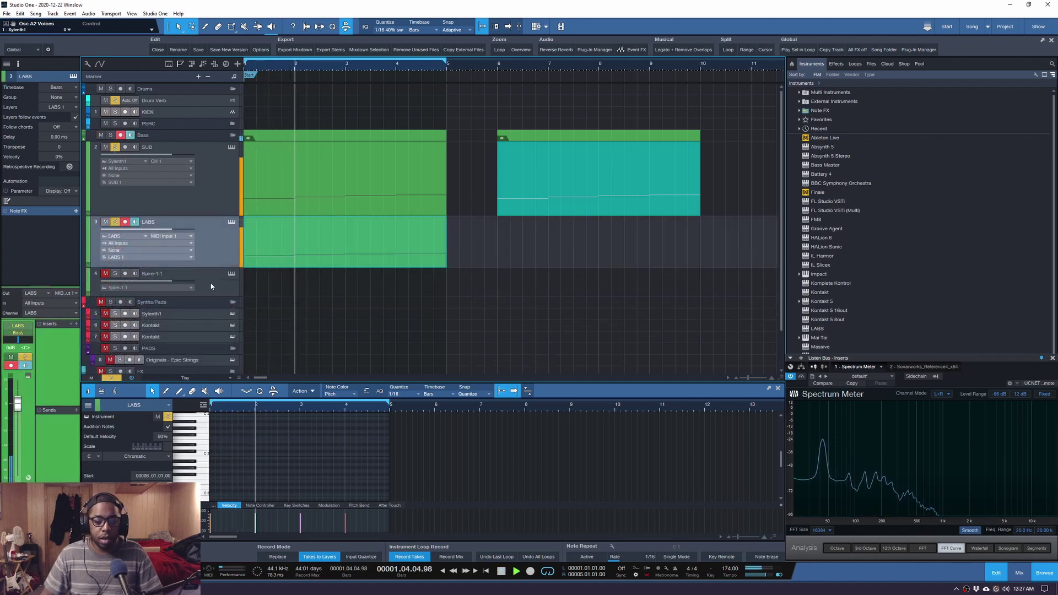
{"action": "key", "text": "space"}
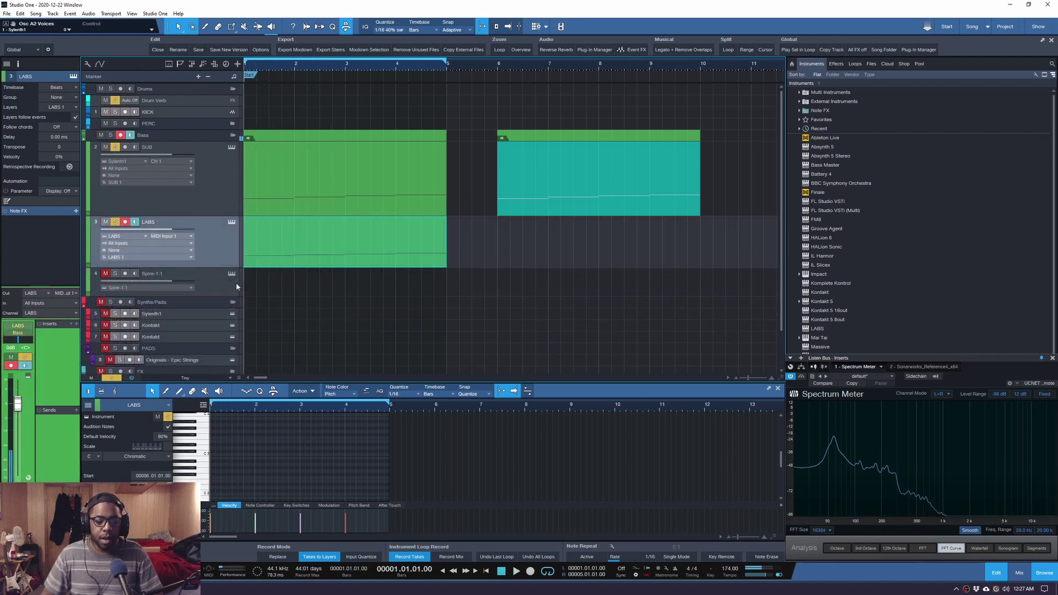
{"action": "scroll", "coordinate": [270, 341], "scroll_direction": "down", "scroll_amount": 2}
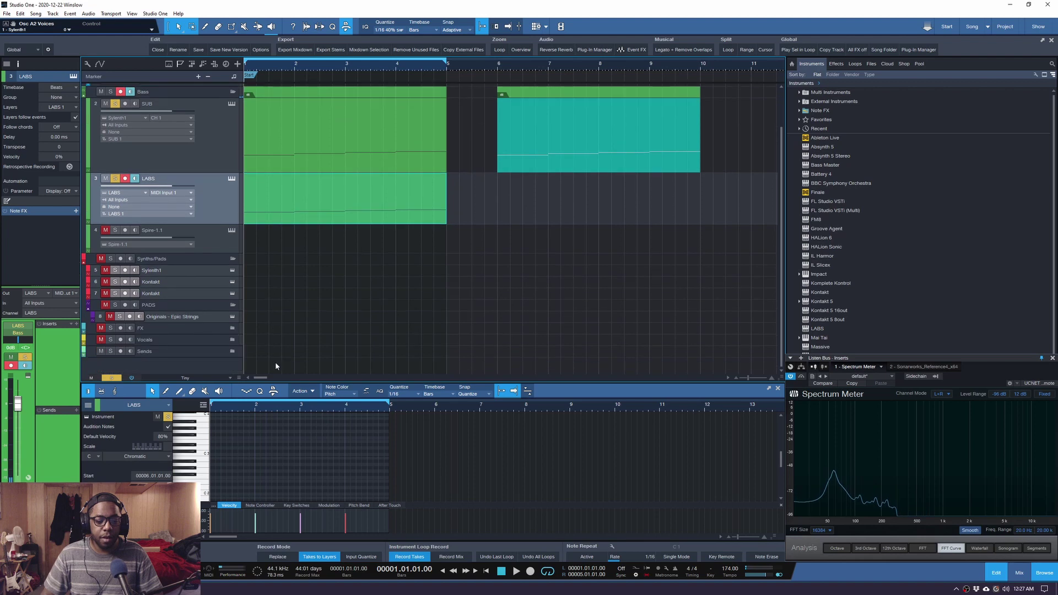
{"action": "scroll", "coordinate": [276, 367], "scroll_direction": "up", "scroll_amount": 2}
{"action": "left_click_drag", "start_coordinate": [276, 382], "coordinate": [276, 346]}
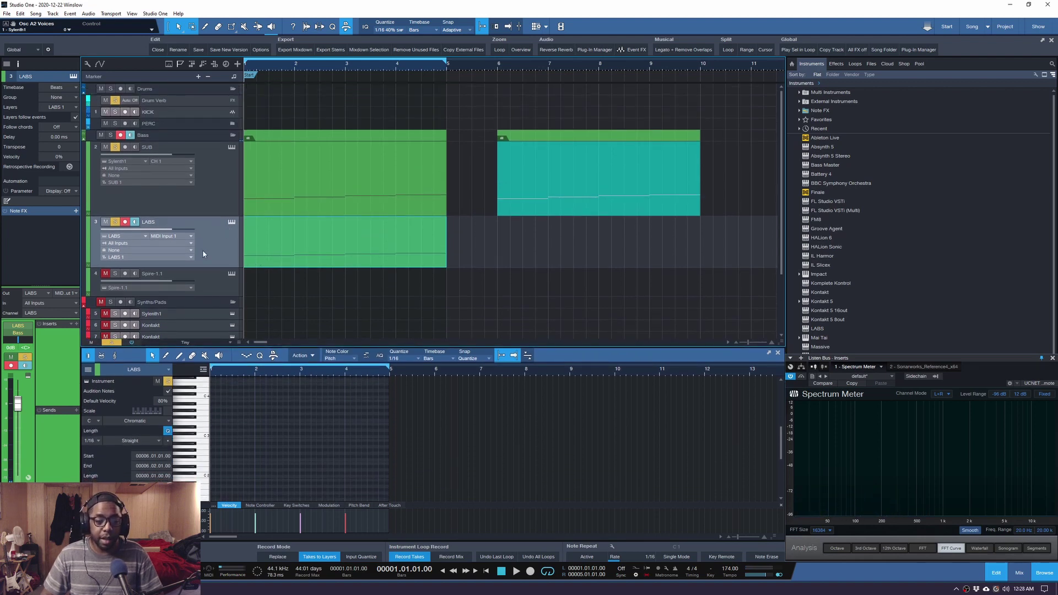
Lower the LABS channel's volume and insert FabFilter Pro-Q 3 on it
{"action": "left_click_drag", "start_coordinate": [17, 408], "coordinate": [18, 427]}
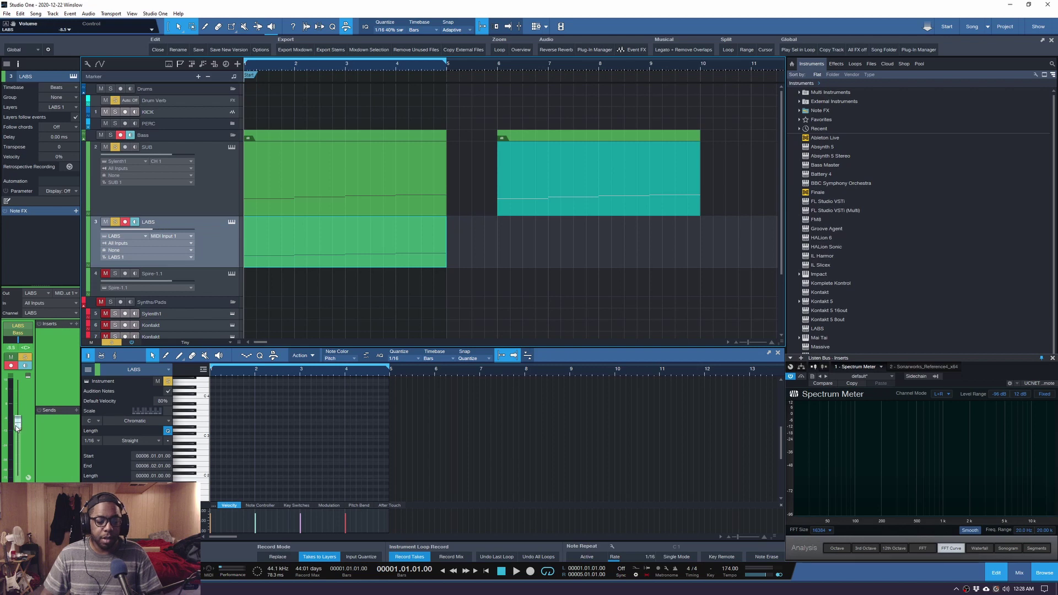
{"action": "left_click", "coordinate": [76, 325]}
{"action": "left_click", "coordinate": [88, 336]}
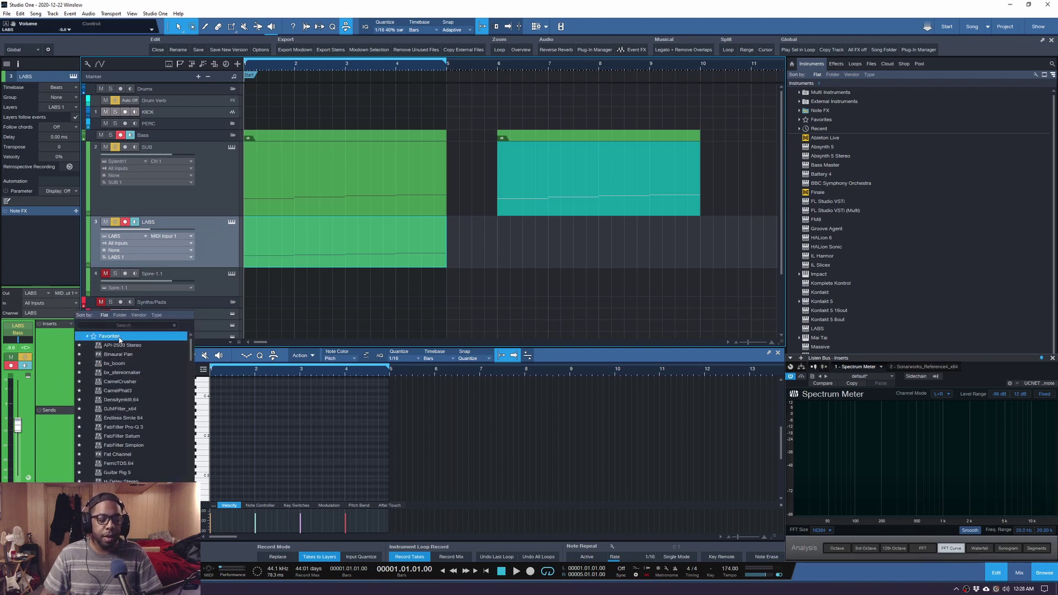
{"action": "left_click", "coordinate": [137, 428]}
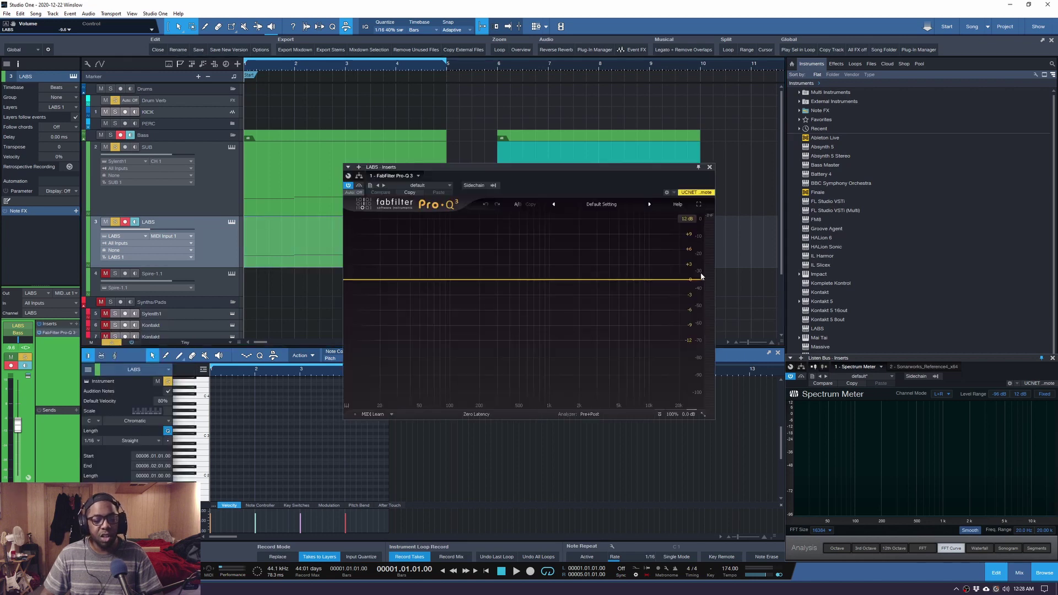
Add a 12 dB/oct high cut at about 299 Hz and a low cut at about 83 Hz to LABS, and play it back
{"action": "left_click_drag", "start_coordinate": [700, 281], "coordinate": [512, 279]}
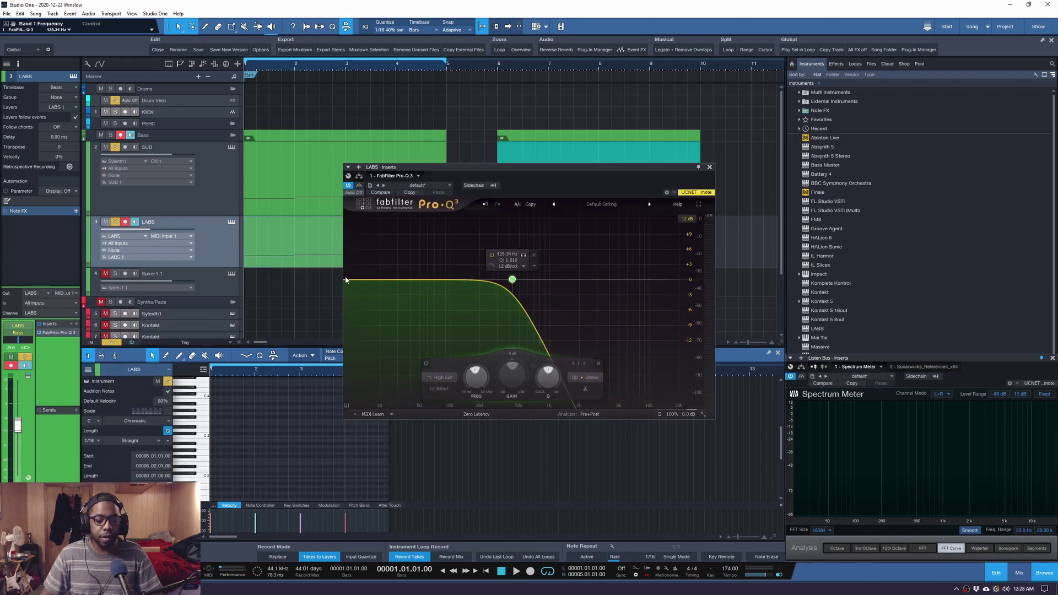
{"action": "left_click_drag", "start_coordinate": [342, 279], "coordinate": [438, 279]}
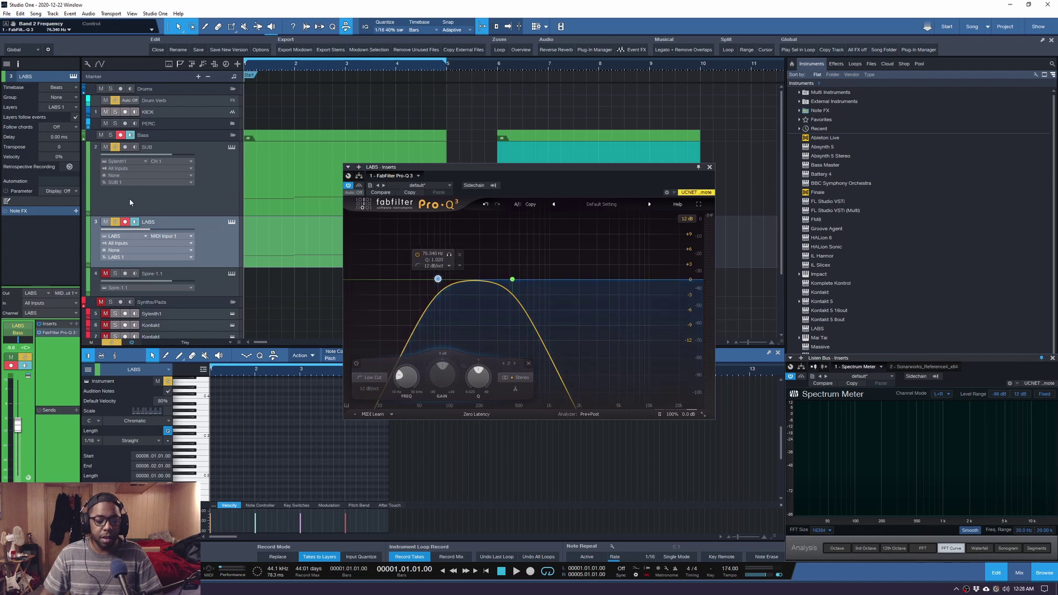
{"action": "left_click_drag", "start_coordinate": [512, 279], "coordinate": [442, 280]}
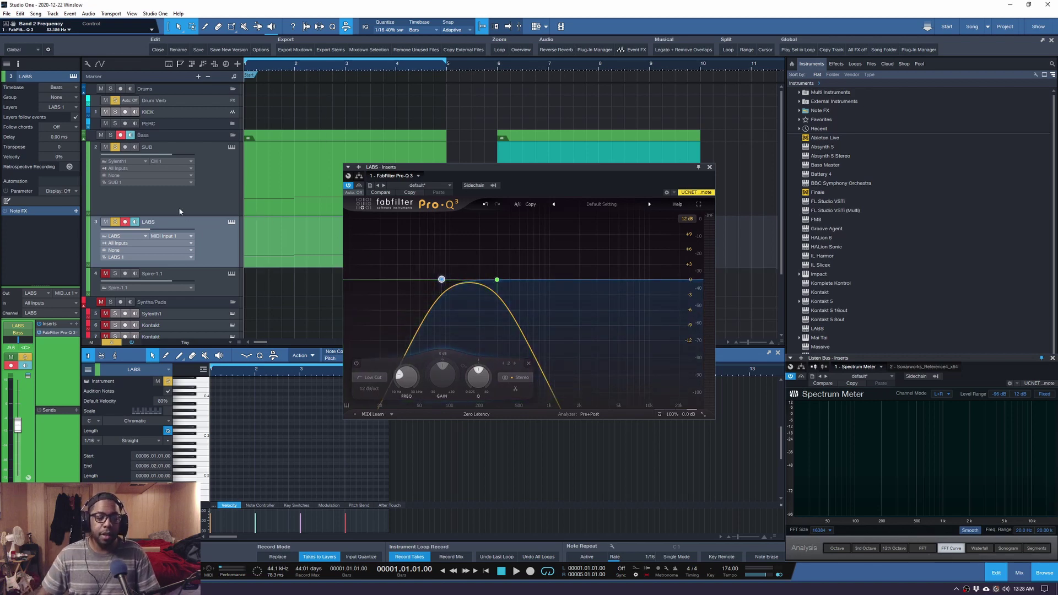
{"action": "key", "text": "space"}
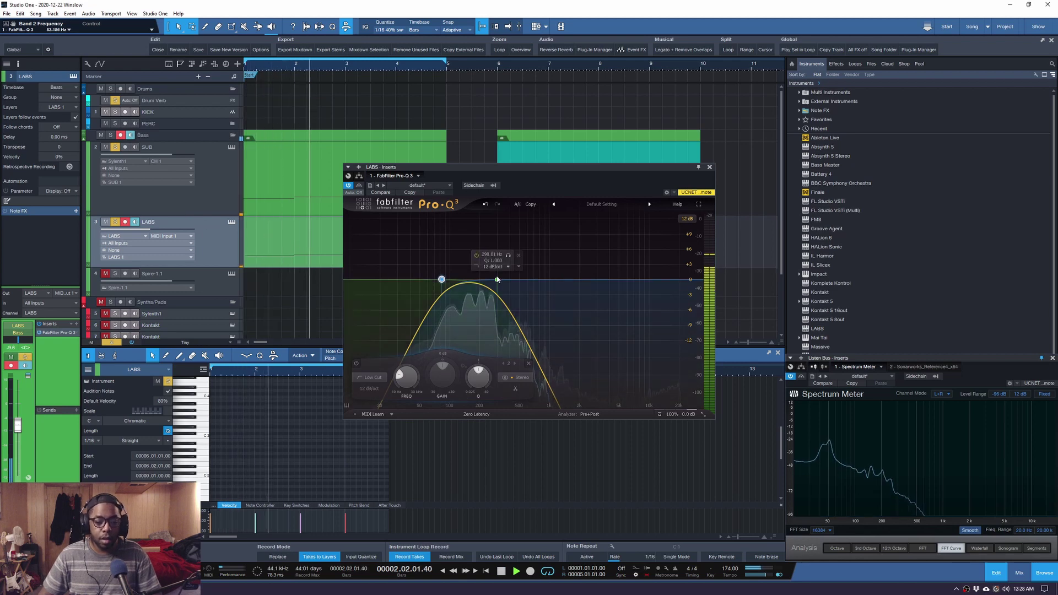
Lower the high cut on LABS to about 282 Hz and play the soloed bass layers back
{"action": "left_click_drag", "start_coordinate": [497, 279], "coordinate": [494, 280]}
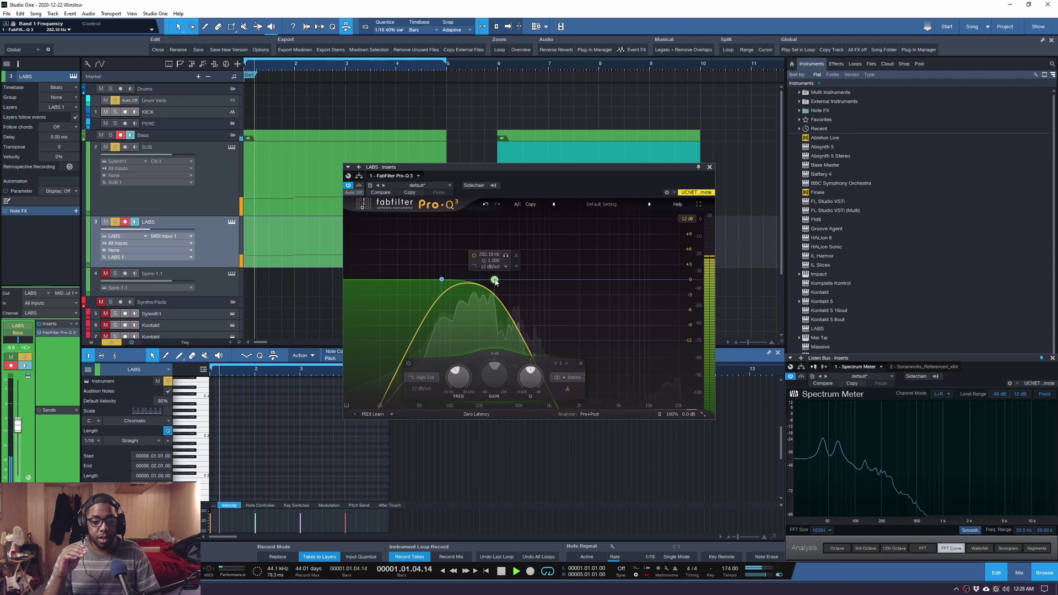
{"action": "key", "text": "space"}
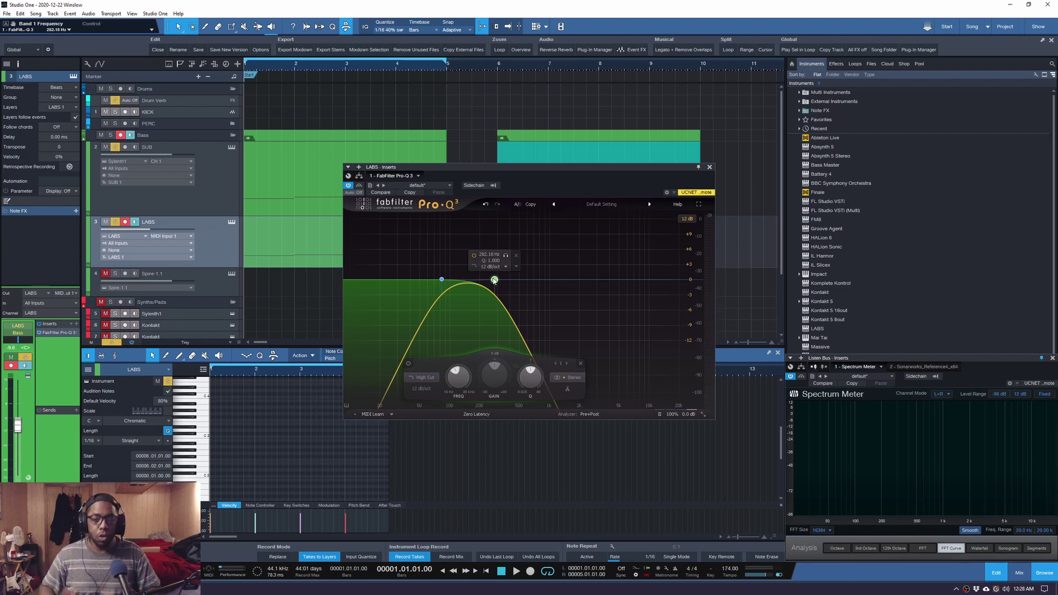
{"action": "key", "text": "space"}
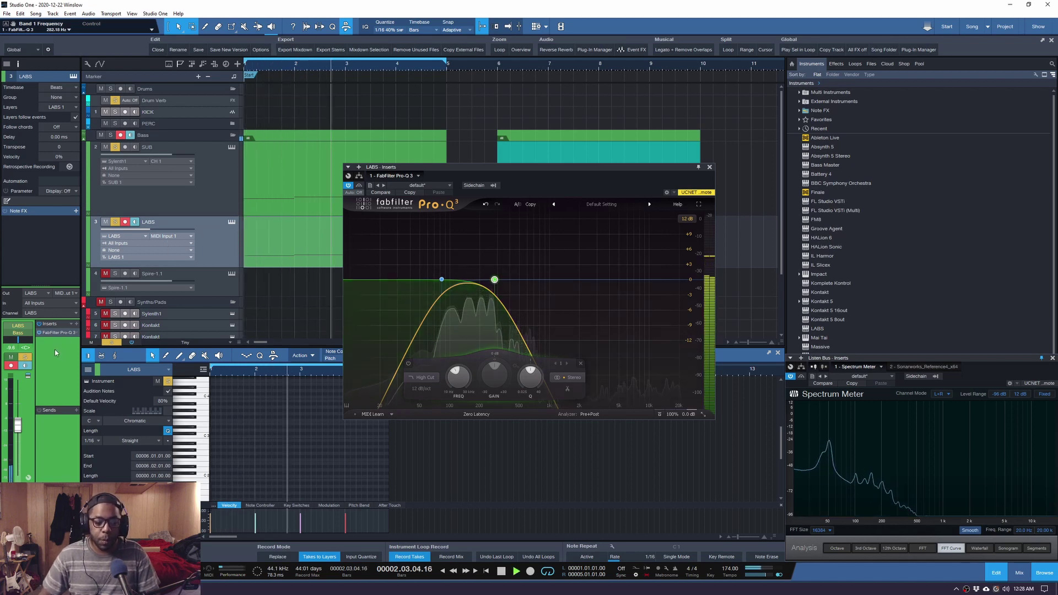
{"action": "key", "text": "space"}
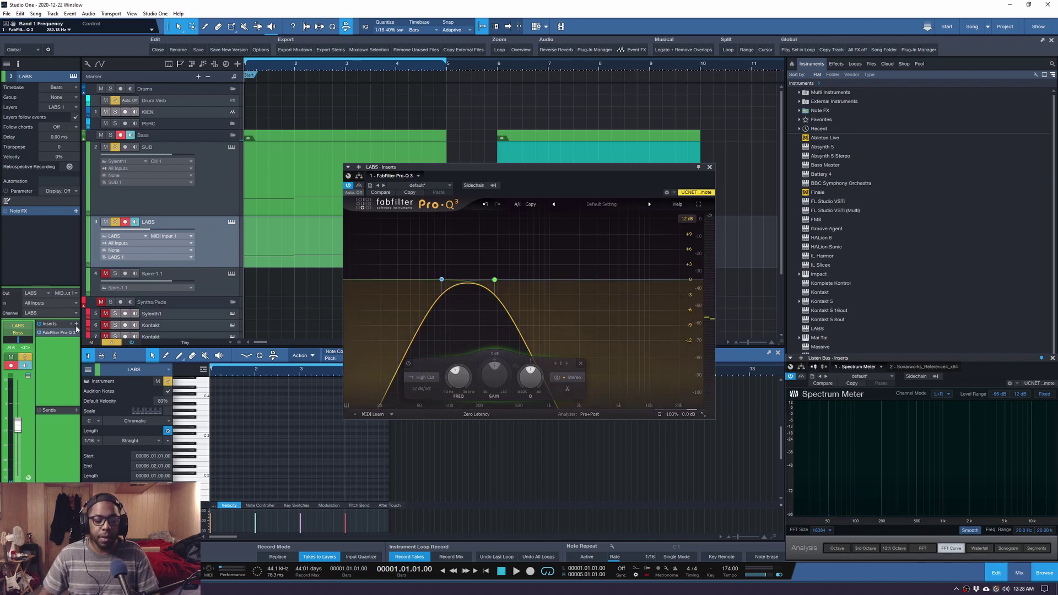
{"action": "key", "text": "space"}
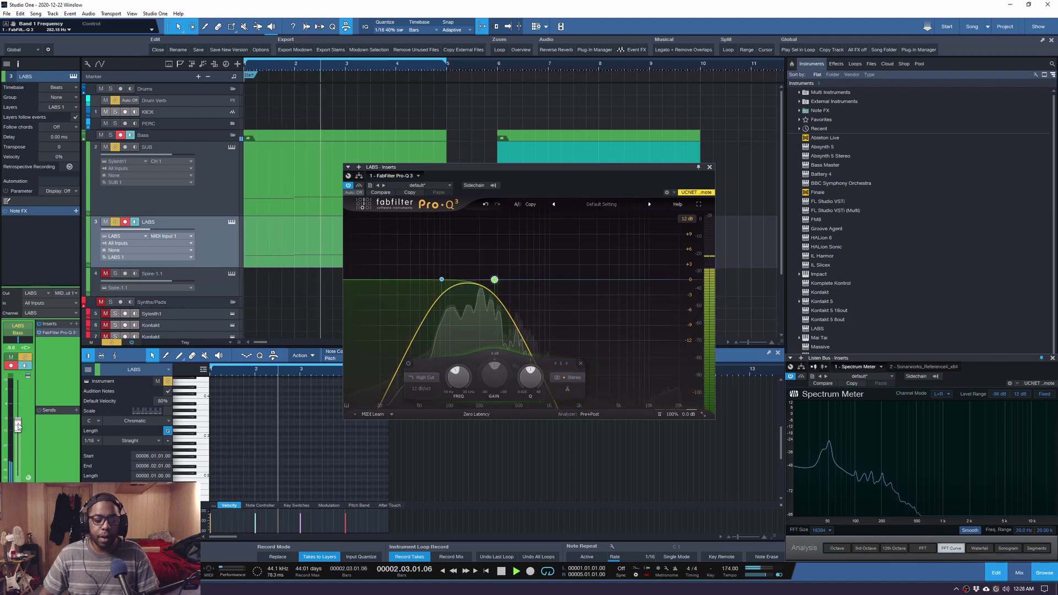
Lower the LABS channel's volume to about -12.6 dB during playback and close its equalizer
{"action": "left_click_drag", "start_coordinate": [17, 425], "coordinate": [17, 430]}
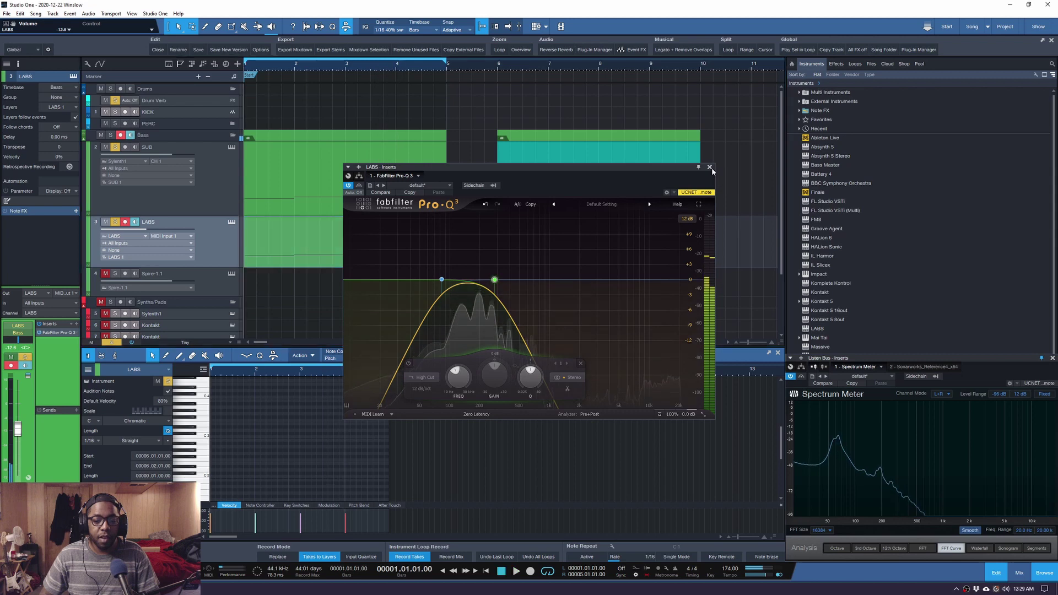
{"action": "left_click", "coordinate": [710, 167]}
{"action": "key", "text": "space"}
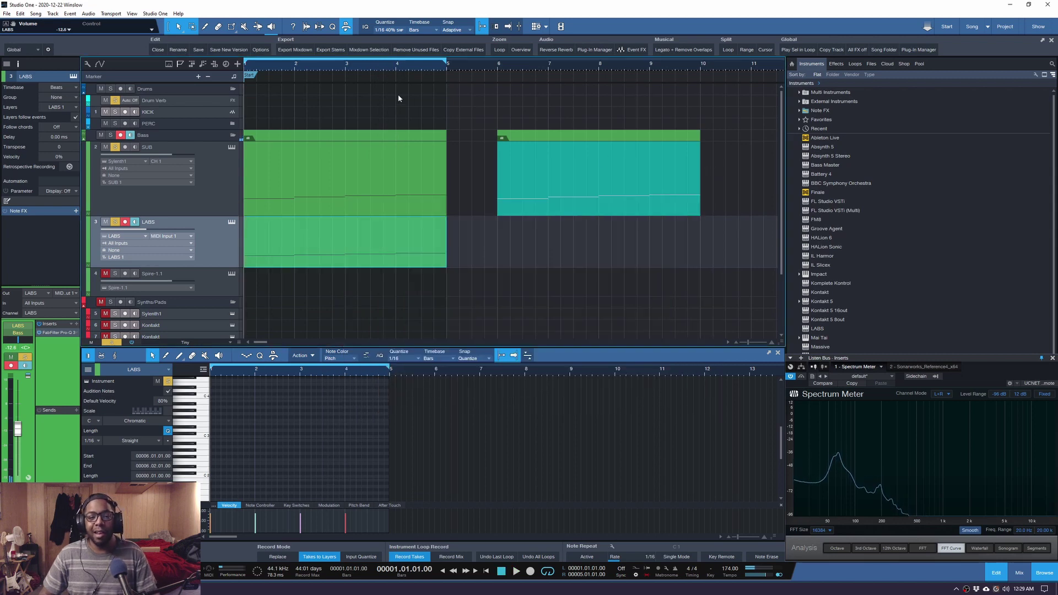
Load the Double Bass Solo instrument from the Kontakt Factory Library into the first Kontakt instance
{"action": "left_click", "coordinate": [231, 222]}
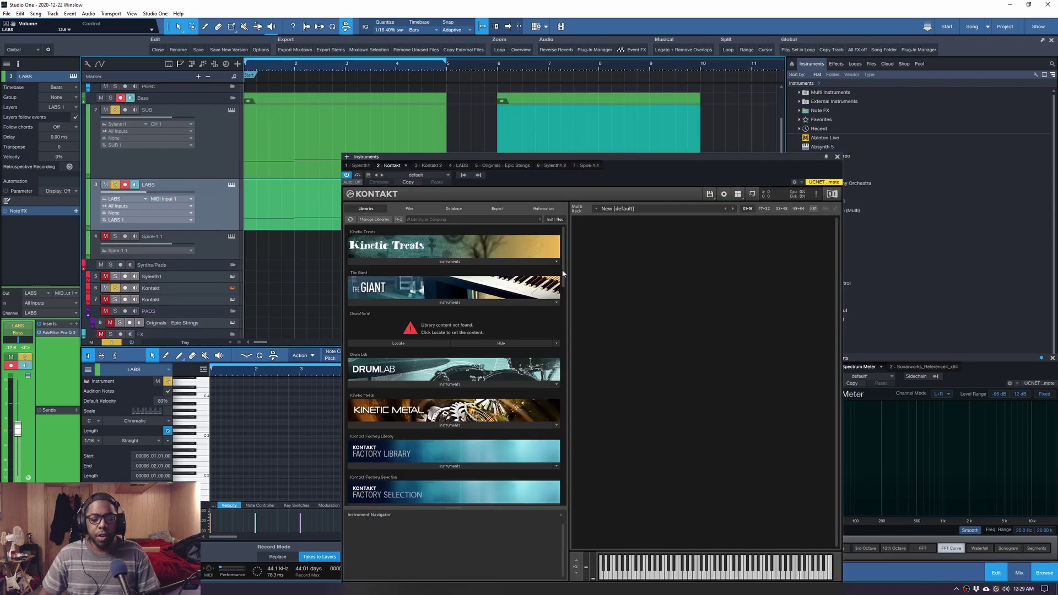
{"action": "left_click_drag", "start_coordinate": [563, 271], "coordinate": [556, 349]}
{"action": "scroll", "coordinate": [554, 349], "scroll_direction": "down", "scroll_amount": 10}
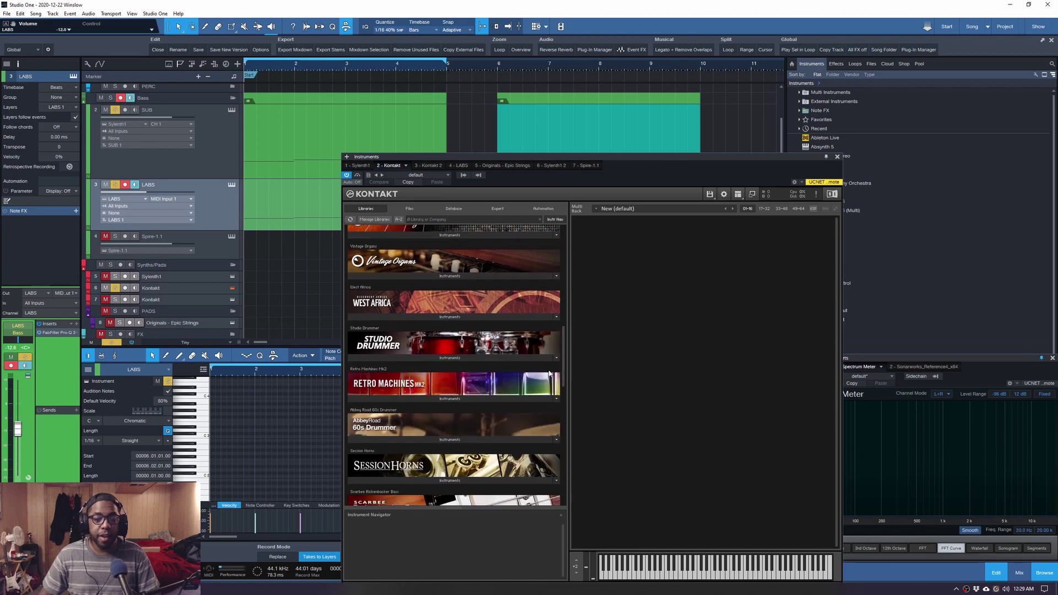
{"action": "scroll", "coordinate": [548, 433], "scroll_direction": "down", "scroll_amount": 4}
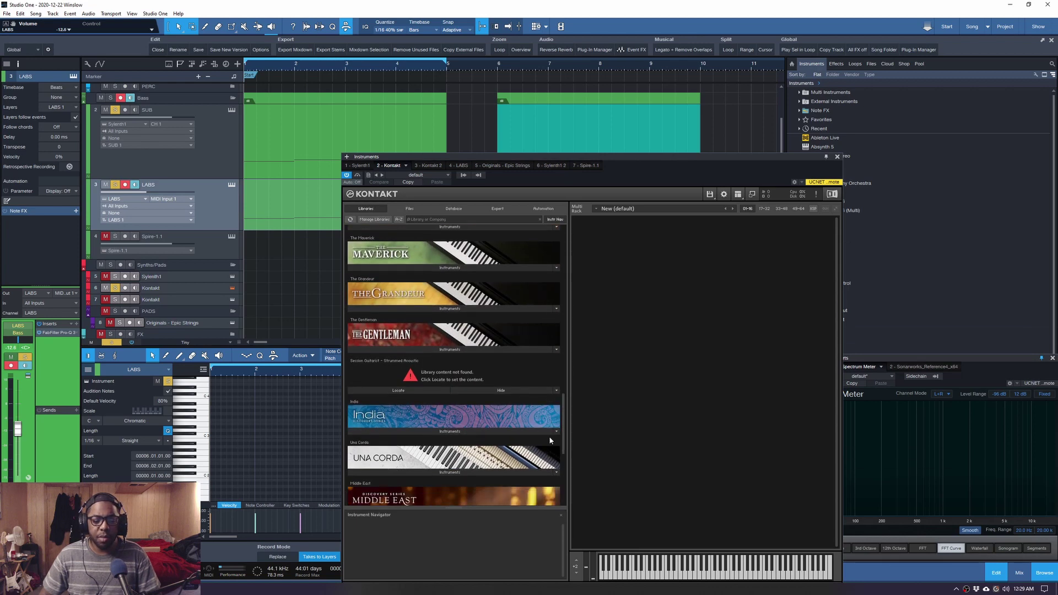
{"action": "scroll", "coordinate": [538, 305], "scroll_direction": "up", "scroll_amount": 10}
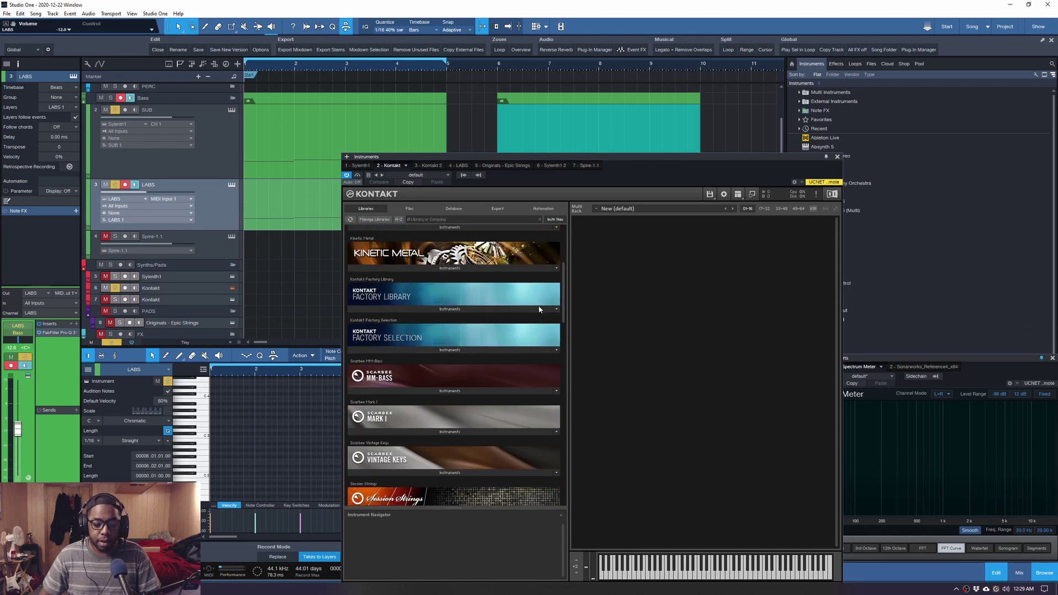
{"action": "left_click", "coordinate": [424, 309]}
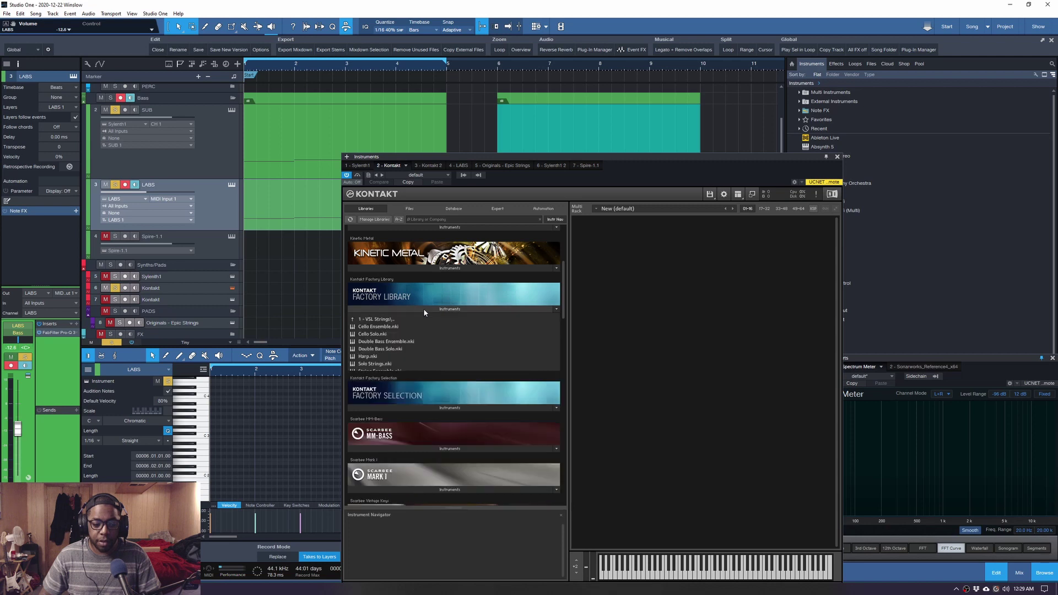
{"action": "double_click", "coordinate": [395, 349]}
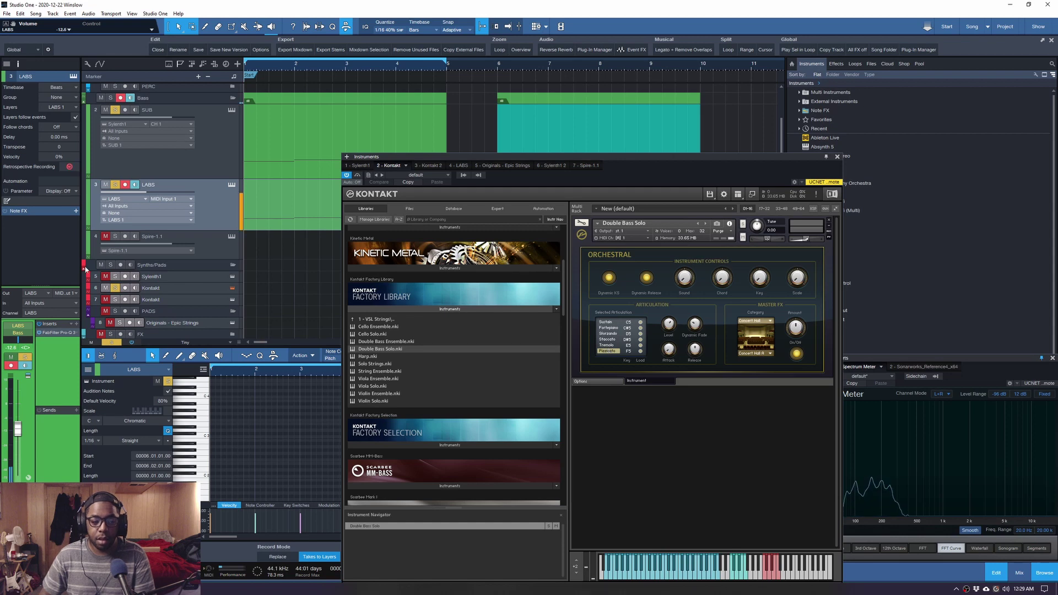
Select the Kontakt track for monitoring, turn off the Double Bass Solo's Master FX reverb and close the instrument
{"action": "scroll", "coordinate": [262, 301], "scroll_direction": "down", "scroll_amount": 2}
{"action": "left_click", "coordinate": [196, 247]}
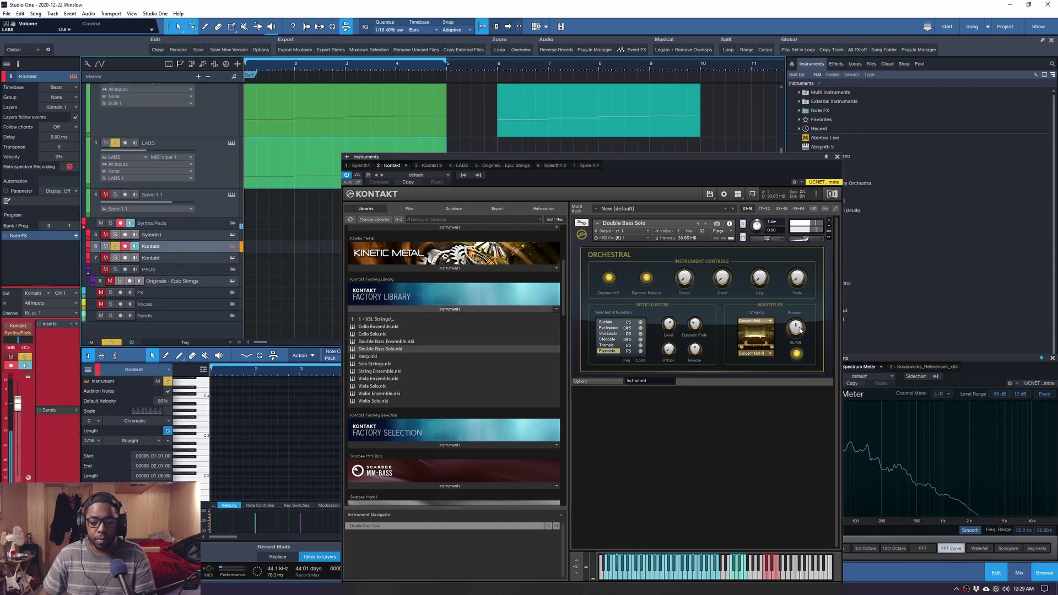
{"action": "left_click", "coordinate": [797, 354]}
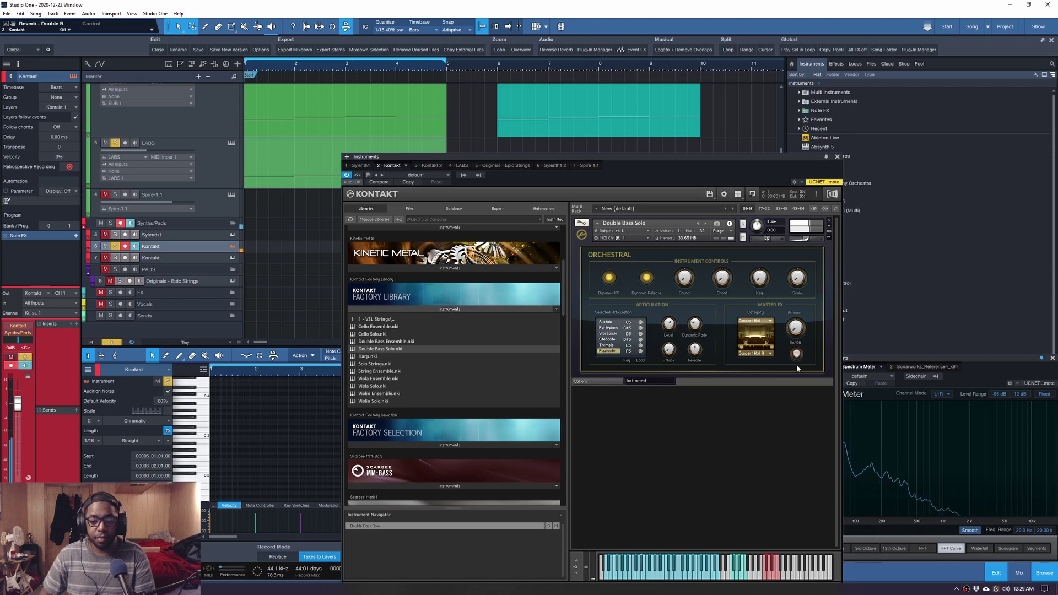
{"action": "left_click", "coordinate": [837, 157]}
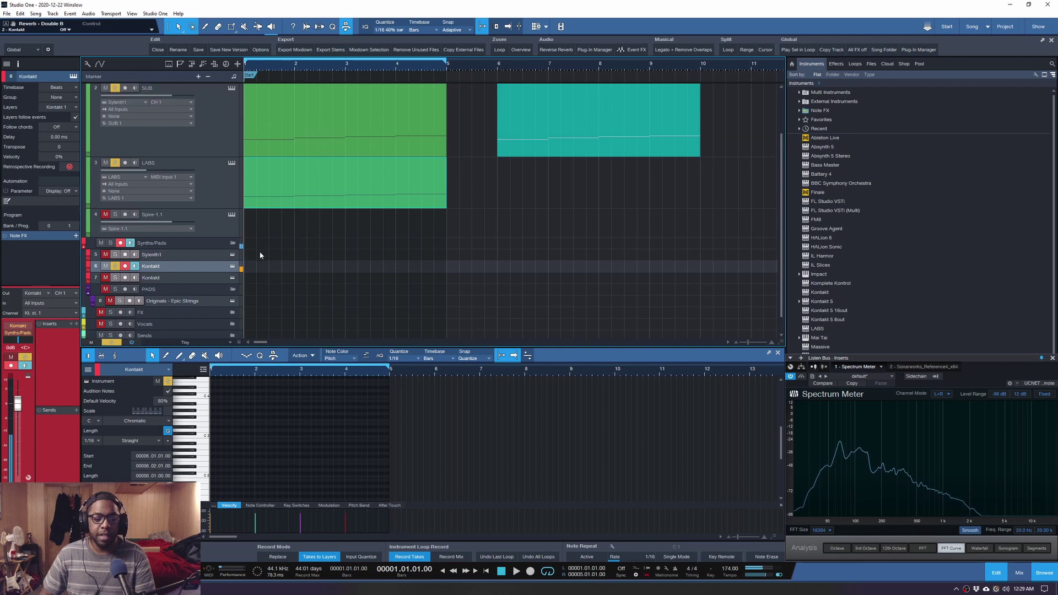
Move the Kontakt track into the Bass folder below SUB and transfer the LABS clip at bar 1 onto it
{"action": "scroll", "coordinate": [248, 257], "scroll_direction": "up", "scroll_amount": 2}
{"action": "left_click_drag", "start_coordinate": [203, 311], "coordinate": [209, 206]}
{"action": "left_click_drag", "start_coordinate": [283, 253], "coordinate": [279, 208]}
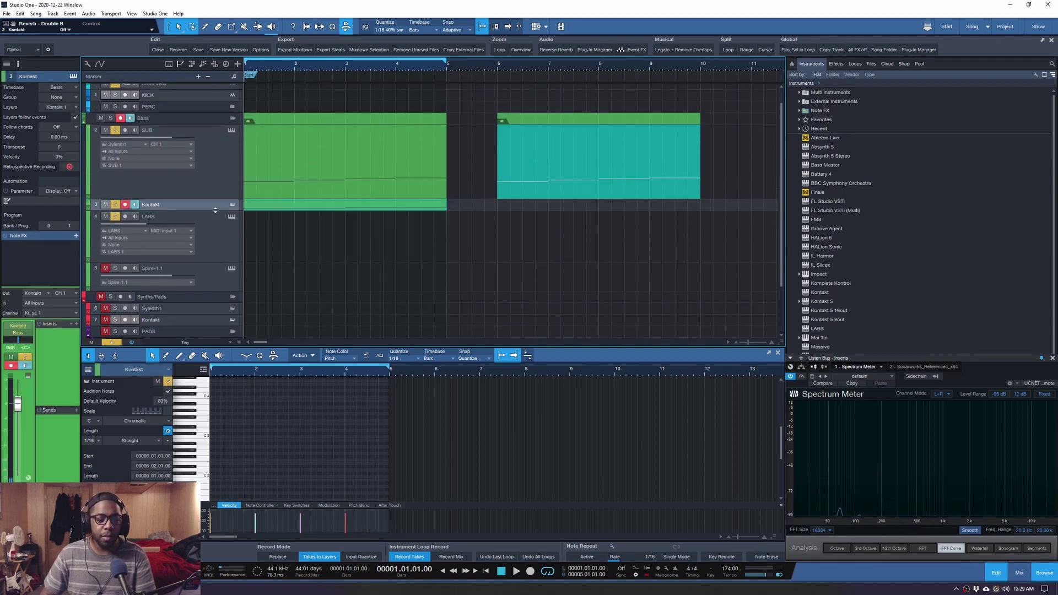
{"action": "left_click_drag", "start_coordinate": [211, 210], "coordinate": [212, 241]}
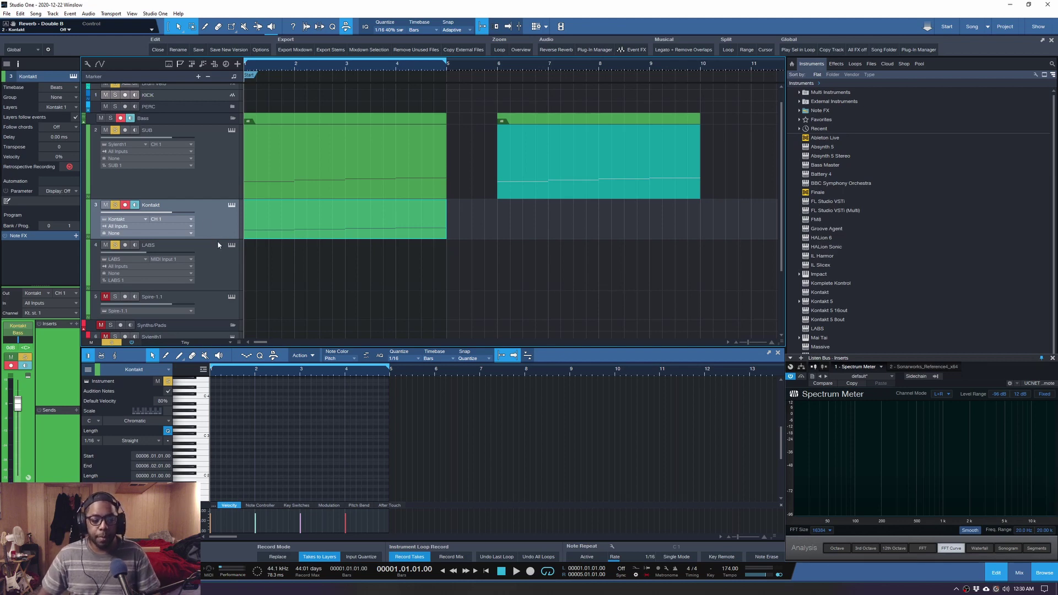
Play the SUB and Kontakt layers together and set the Kontakt channel's volume to about -12.6 dB
{"action": "key", "text": "space"}
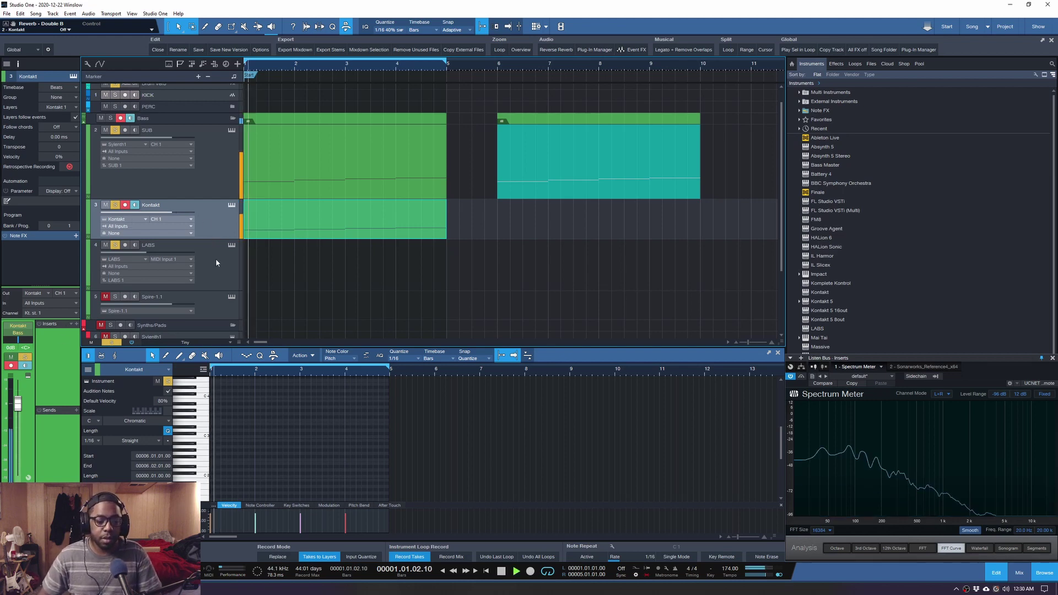
{"action": "left_click_drag", "start_coordinate": [18, 406], "coordinate": [19, 444]}
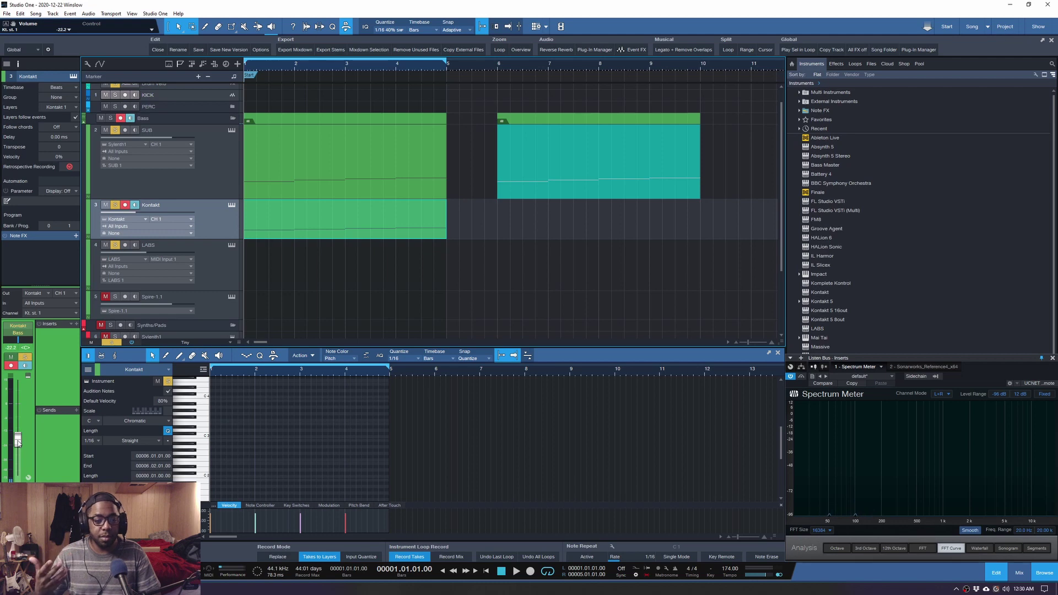
{"action": "key", "text": "space"}
{"action": "left_click_drag", "start_coordinate": [18, 442], "coordinate": [18, 429]}
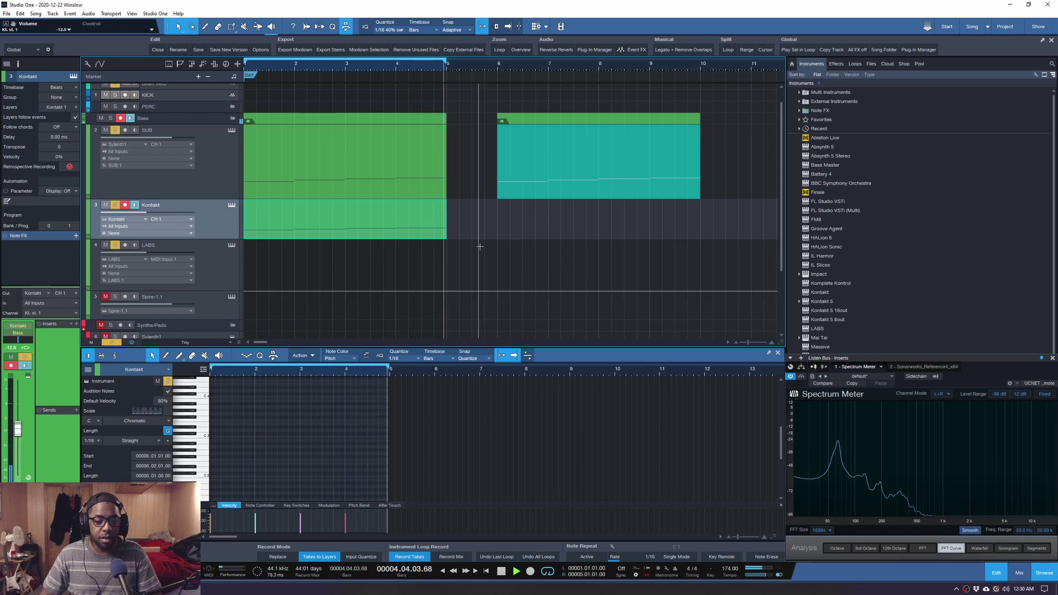
Copy the SUB clip at bar 6 onto the Kontakt track and play the layered bass from bar 1
{"action": "left_click_drag", "start_coordinate": [508, 191], "coordinate": [508, 220]}
{"action": "key", "text": "space"}
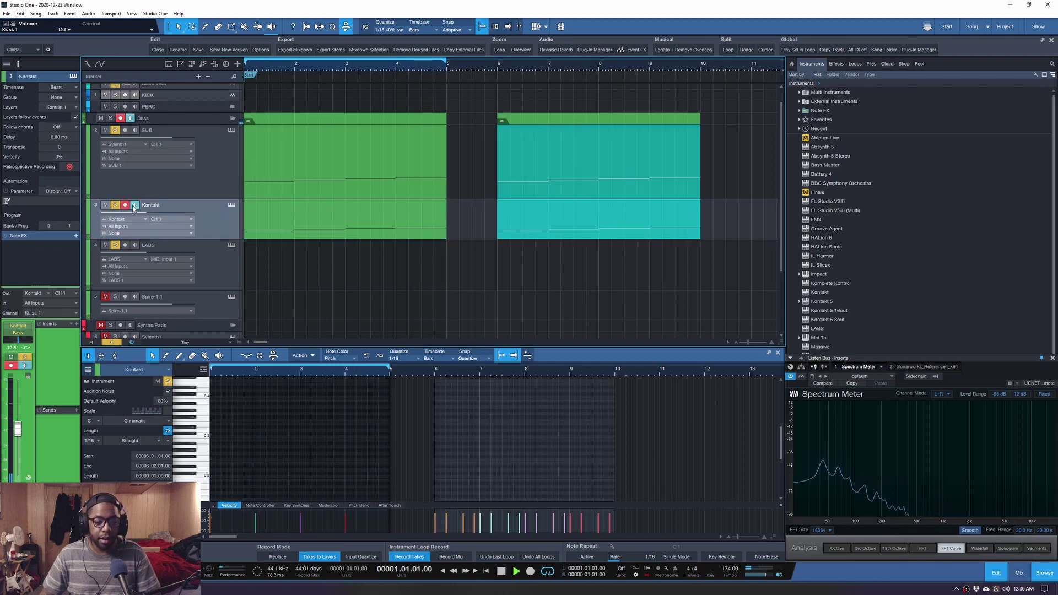
{"action": "key", "text": "space"}
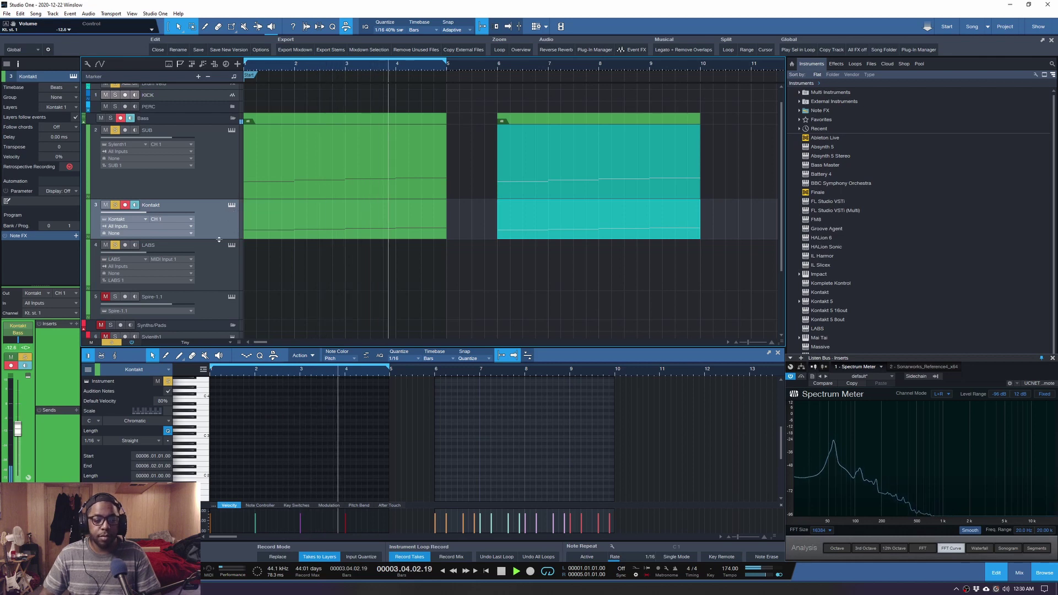
{"action": "key", "text": "space"}
Copy FabFilter Pro-Q 3 from LABS to the Kontakt channel and raise its low cut to about 114 Hz
{"action": "left_click", "coordinate": [215, 264]}
{"action": "left_click_drag", "start_coordinate": [57, 333], "coordinate": [216, 220]}
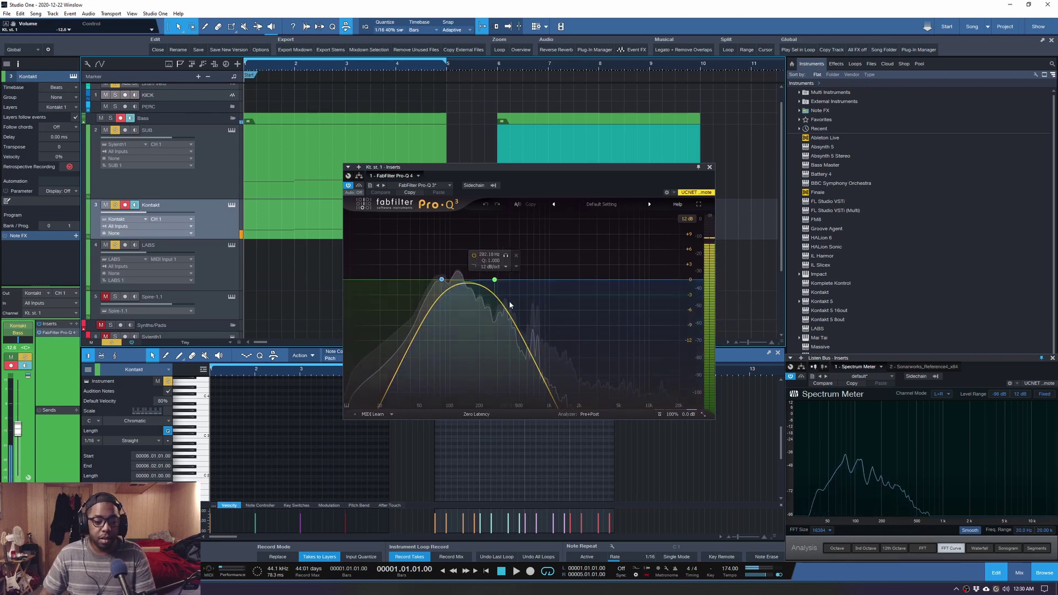
{"action": "left_click_drag", "start_coordinate": [443, 280], "coordinate": [455, 280]}
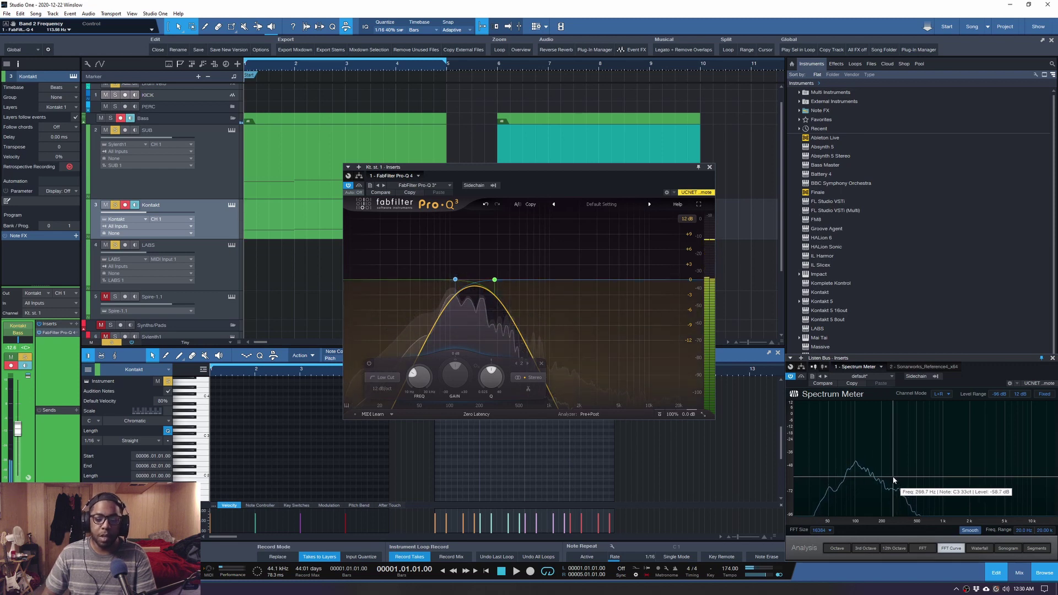
{"action": "mouse_move", "coordinate": [429, 281]}
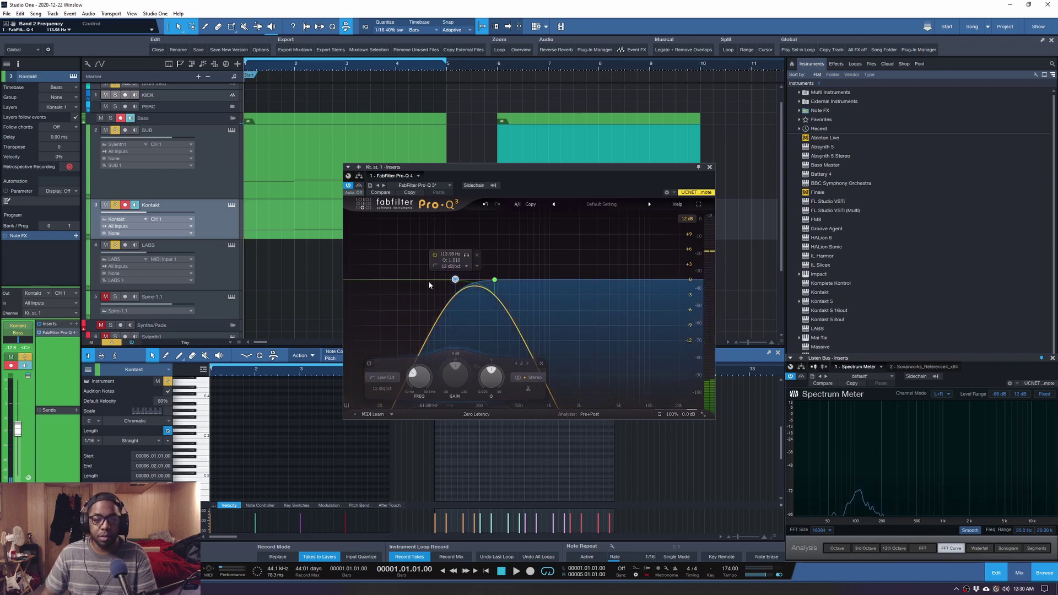
Set the Kontakt equalizer's high cut to about 482 Hz, play the layers back and close the equalizer
{"action": "left_click_drag", "start_coordinate": [495, 280], "coordinate": [670, 284]}
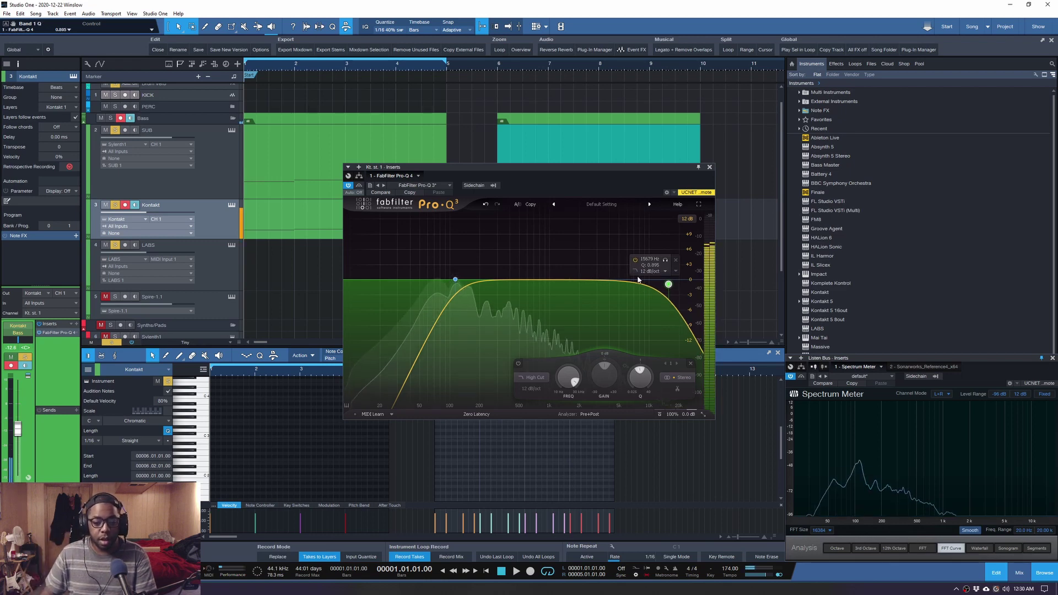
{"action": "left_click_drag", "start_coordinate": [668, 286], "coordinate": [518, 281]}
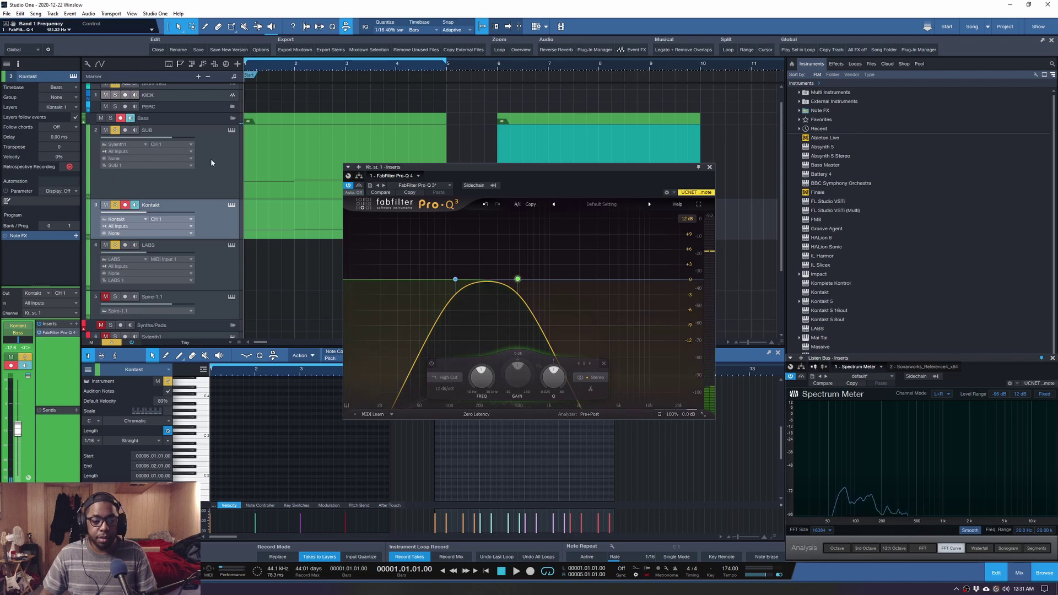
{"action": "key", "text": "space"}
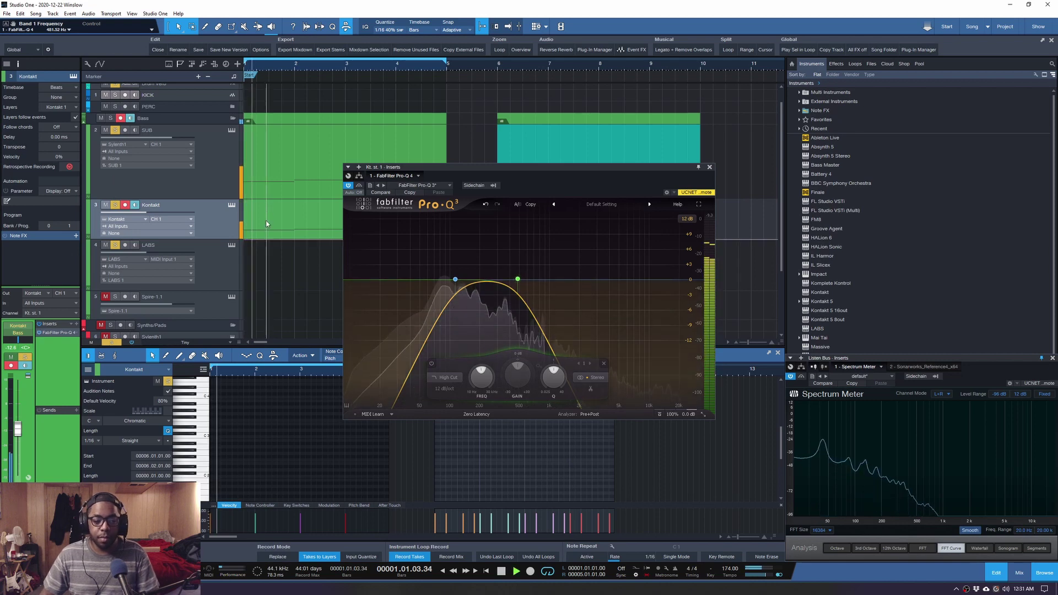
{"action": "left_click", "coordinate": [710, 166]}
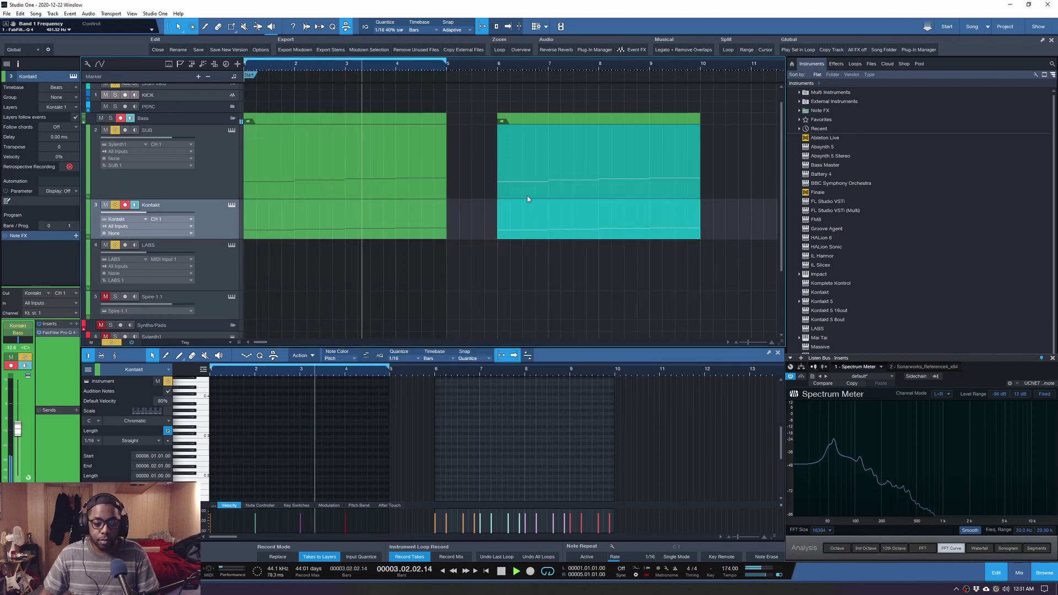
{"action": "key", "text": "space"}
Set Amp Env A decay to about 4.77 in the SUB track's Sylenth1 and play from bar 6
{"action": "left_click", "coordinate": [497, 66]}
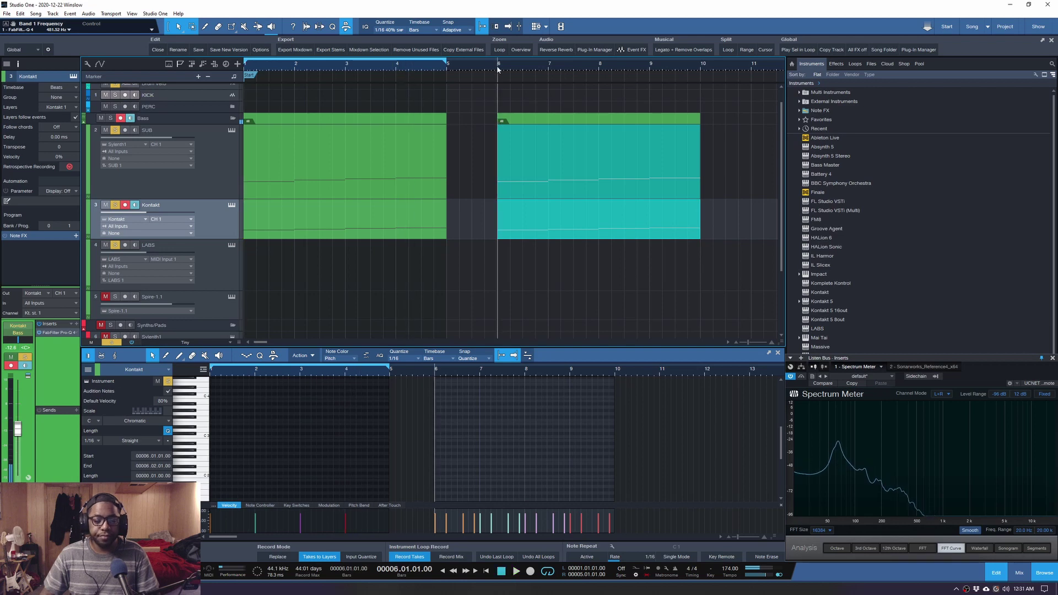
{"action": "left_click", "coordinate": [231, 130]}
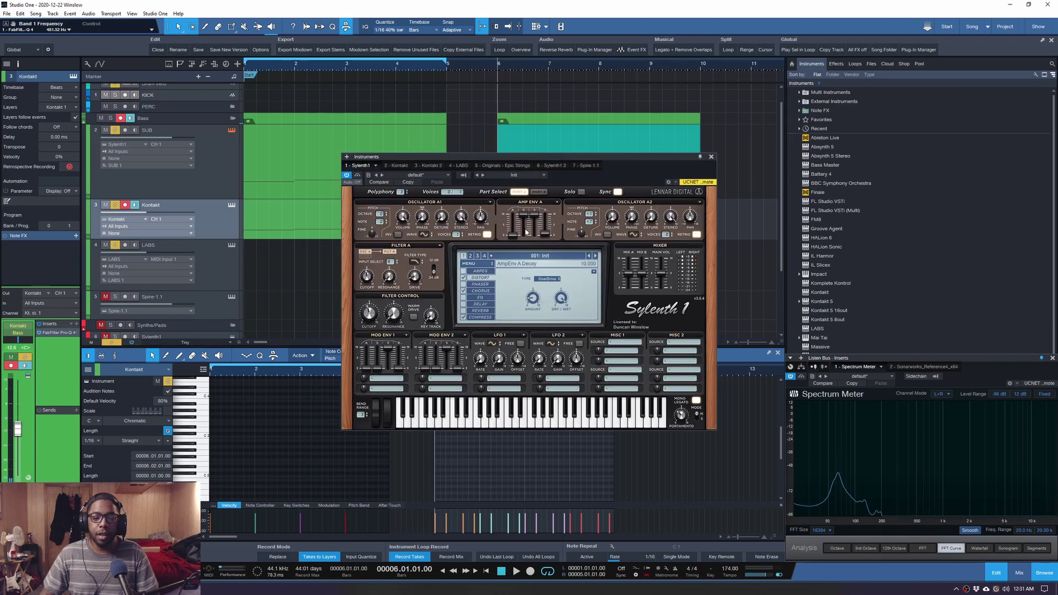
{"action": "left_click_drag", "start_coordinate": [530, 274], "coordinate": [530, 279]}
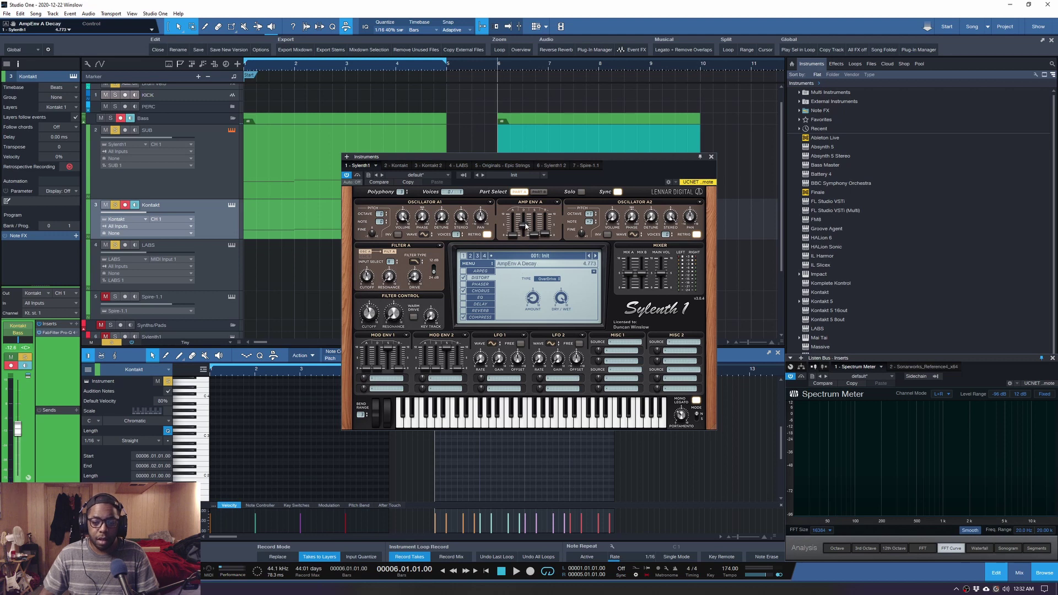
{"action": "left_click", "coordinate": [711, 157]}
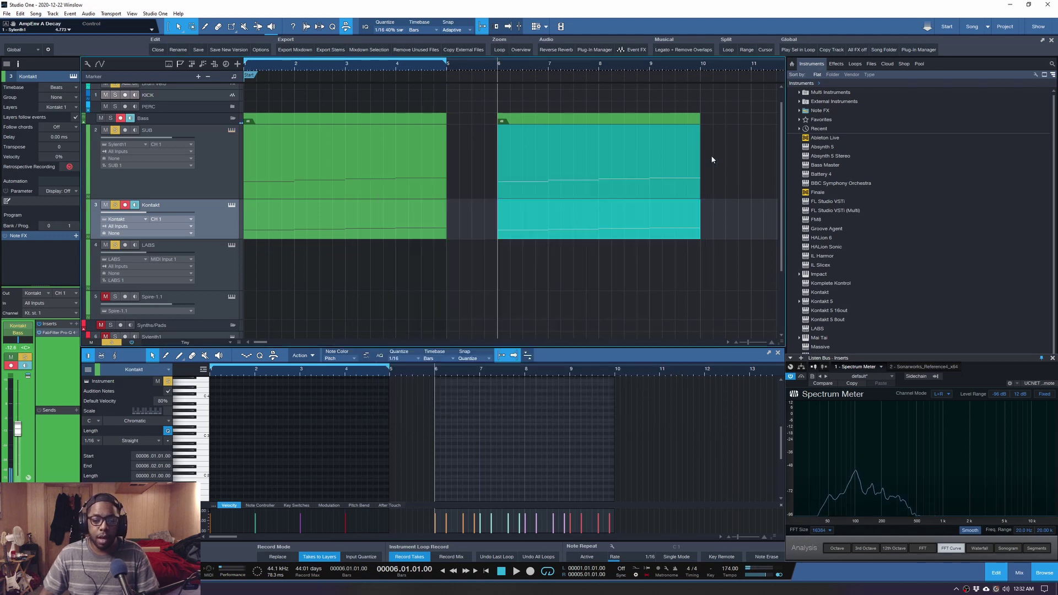
{"action": "key", "text": "space"}
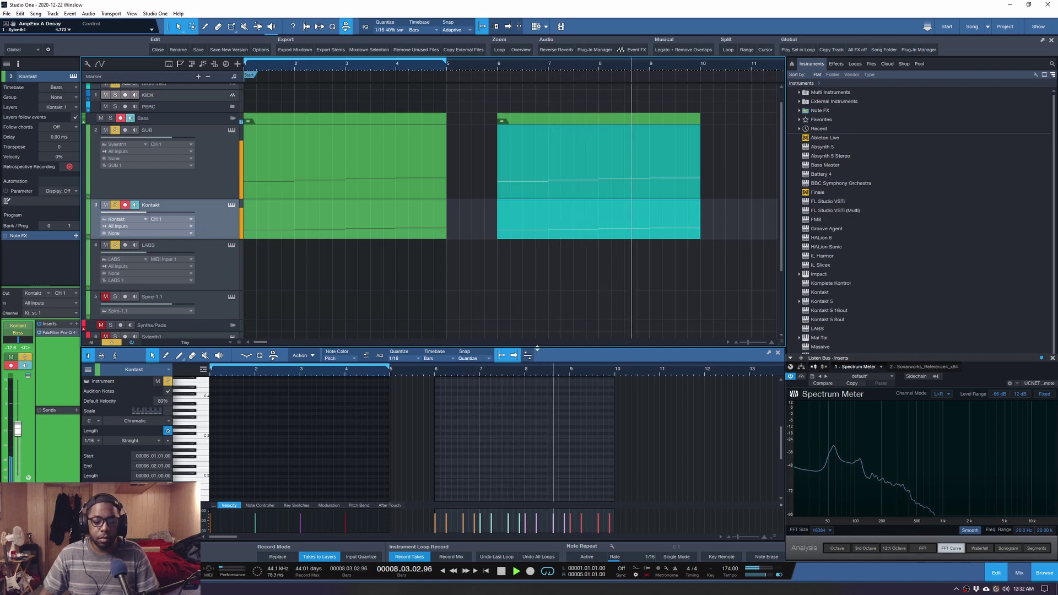
Lower and vary the note velocities of the Kontakt clip at bar 6, starting at 42%, and play the layers back
{"action": "left_click_drag", "start_coordinate": [538, 347], "coordinate": [538, 311]}
{"action": "key", "text": "space"}
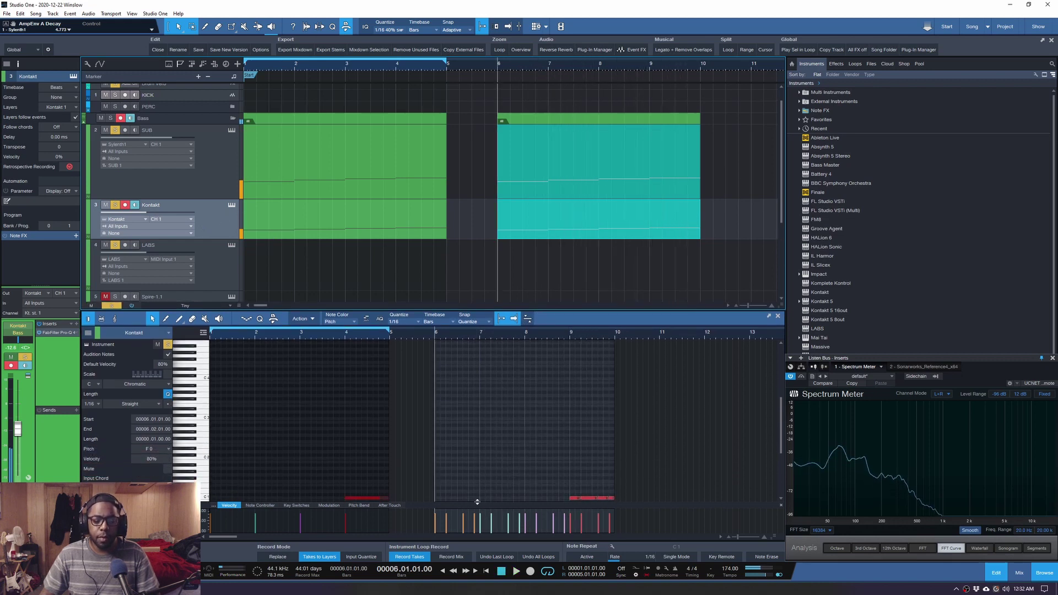
{"action": "left_click_drag", "start_coordinate": [476, 502], "coordinate": [474, 442]}
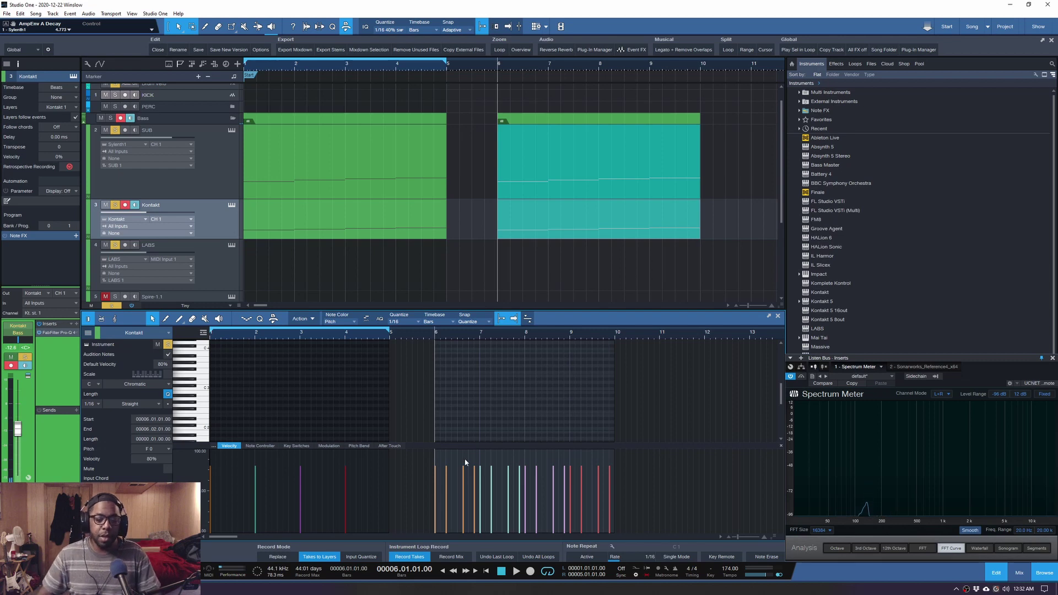
{"action": "mouse_move", "coordinate": [441, 503]}
{"action": "left_mouse_down"}
{"action": "mouse_move", "coordinate": [493, 472]}
{"action": "mouse_move", "coordinate": [535, 471]}
{"action": "left_mouse_up"}
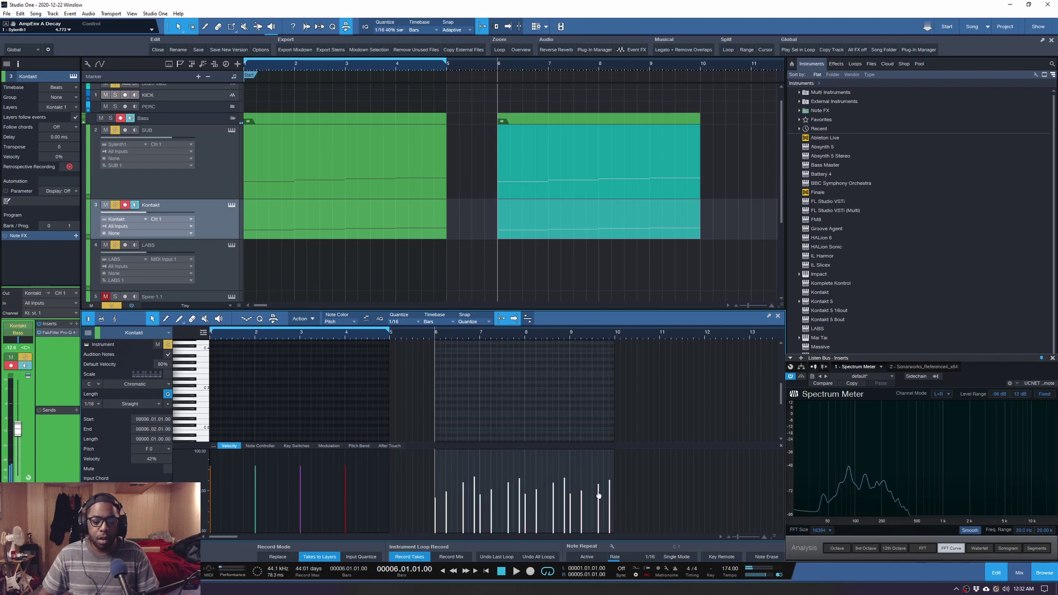
{"action": "key", "text": "space"}
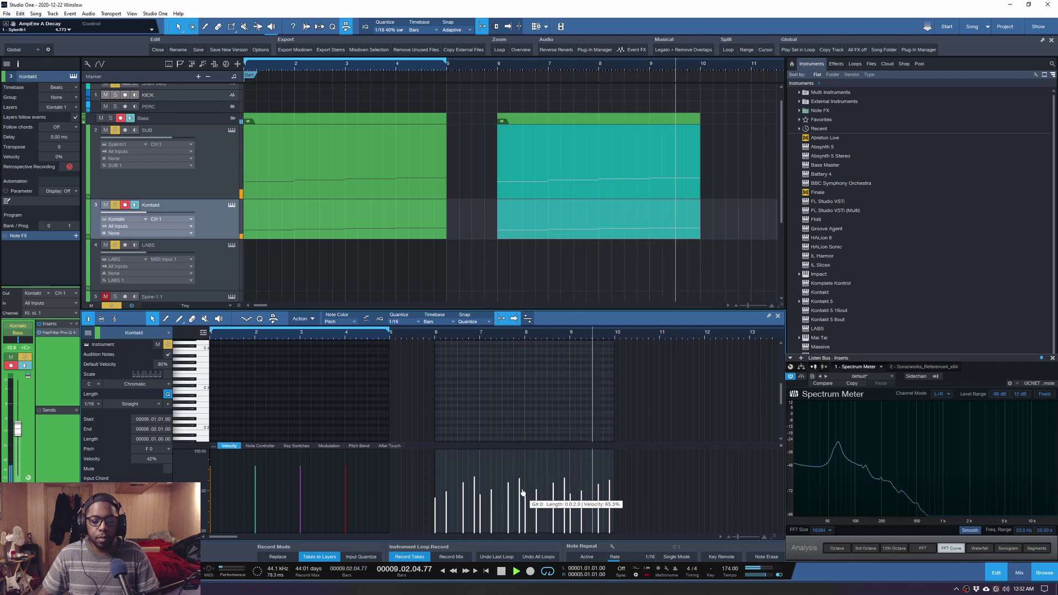
{"action": "key", "text": "space"}
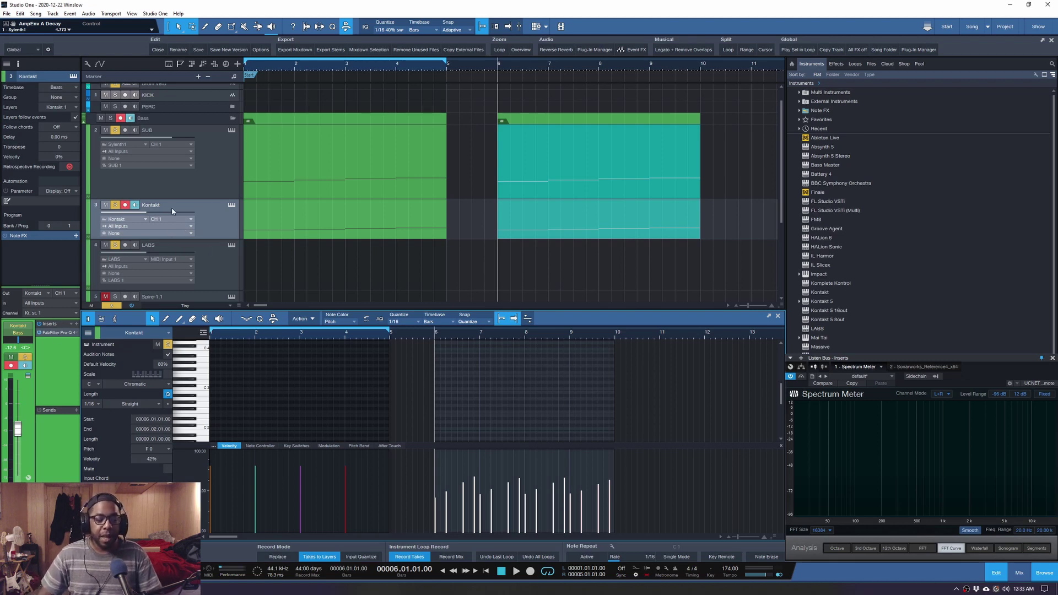
{"action": "left_click", "coordinate": [193, 172]}
{"action": "left_click", "coordinate": [212, 217]}
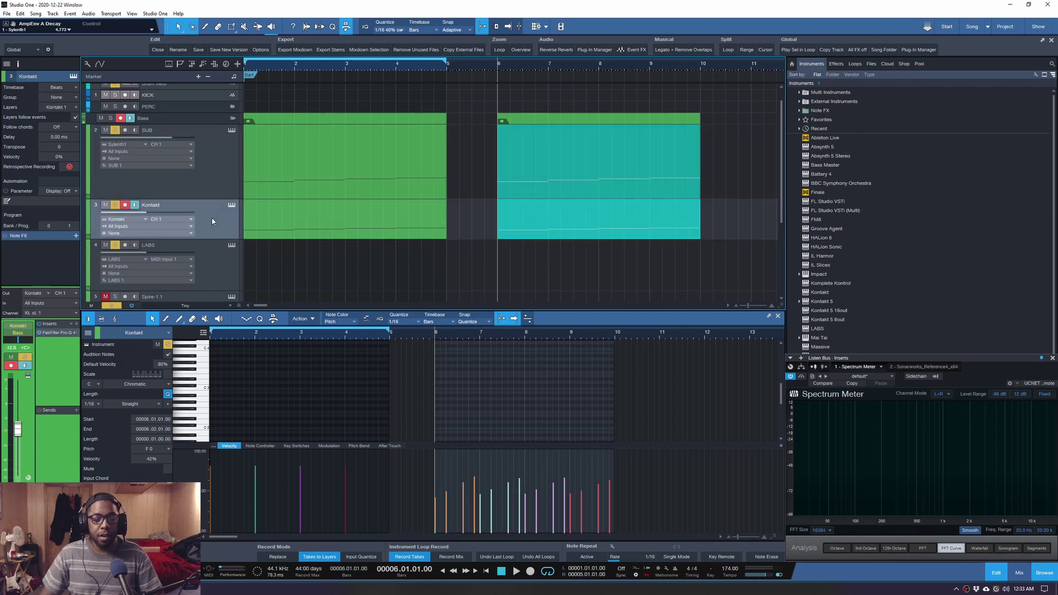
{"action": "left_click", "coordinate": [223, 154]}
{"action": "left_click", "coordinate": [215, 222]}
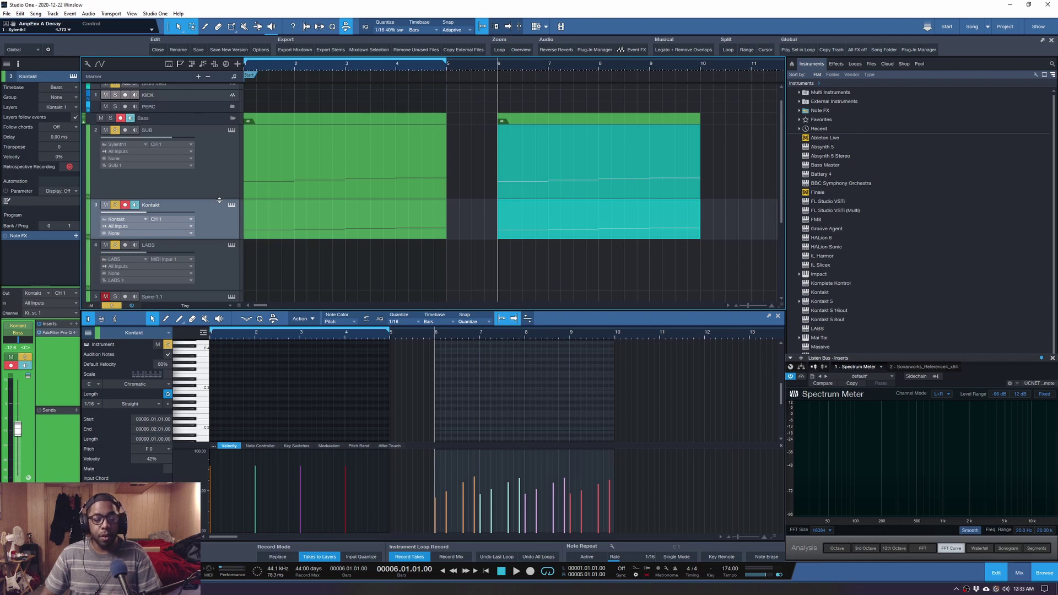
Look over the SUB track's Sylenth1 and the LABS instrument, and close the instrument window
{"action": "left_click", "coordinate": [231, 131]}
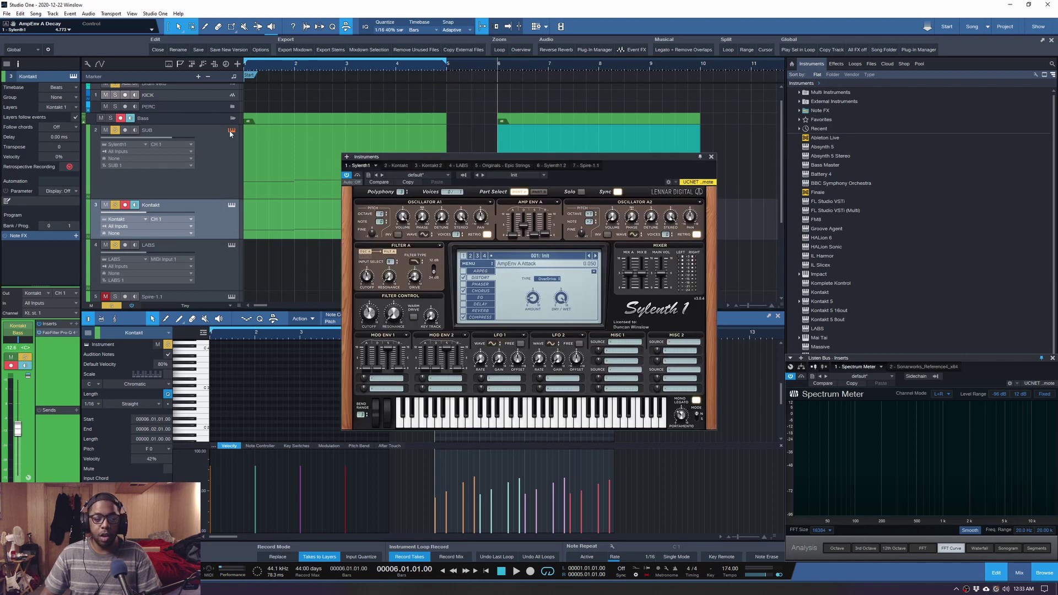
{"action": "left_click", "coordinate": [425, 241]}
{"action": "left_click", "coordinate": [435, 236]}
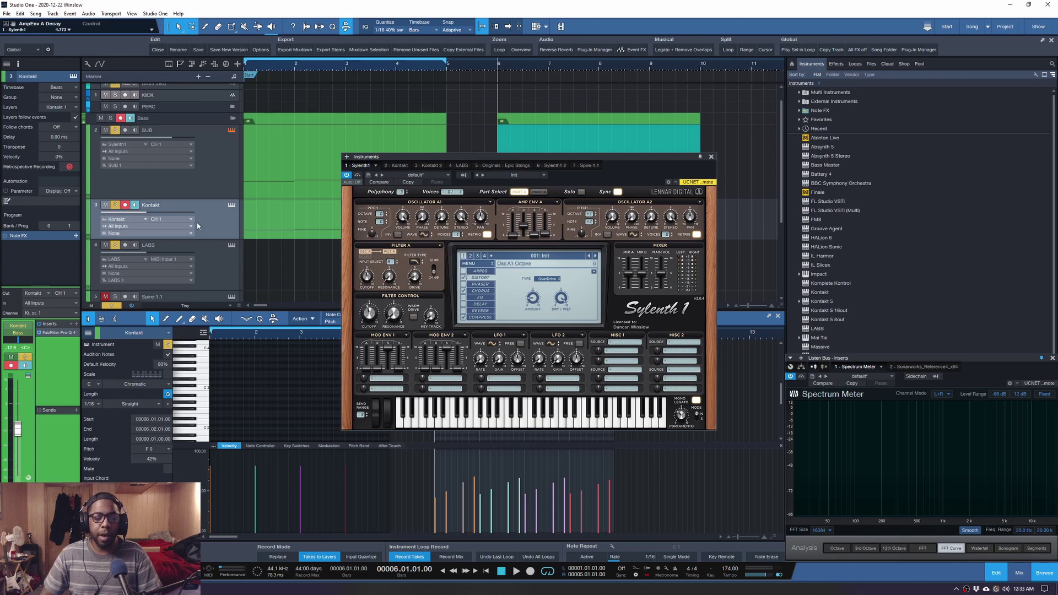
{"action": "left_click", "coordinate": [201, 258]}
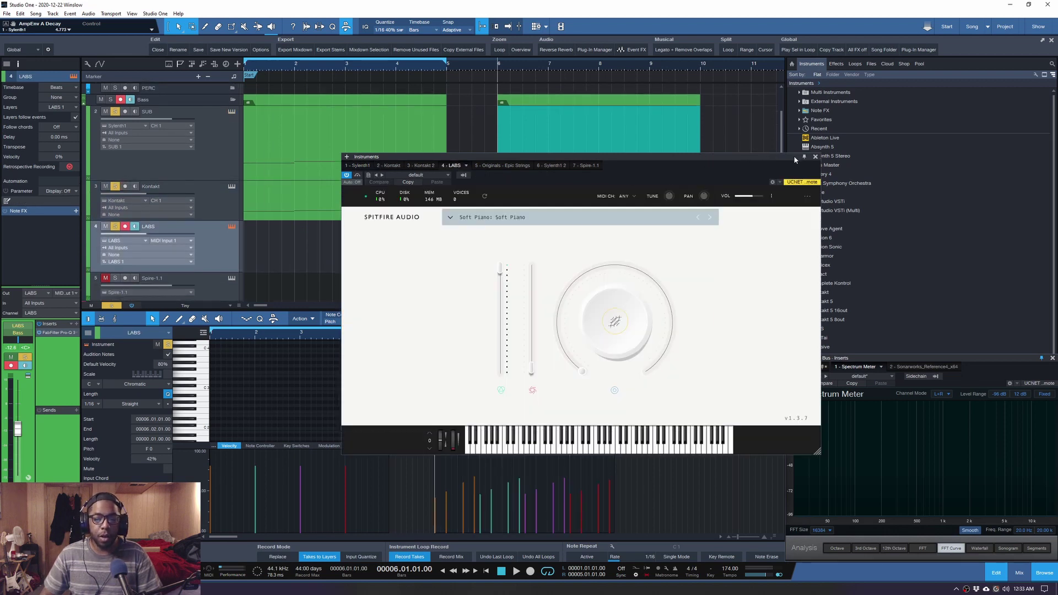
{"action": "left_click", "coordinate": [815, 157]}
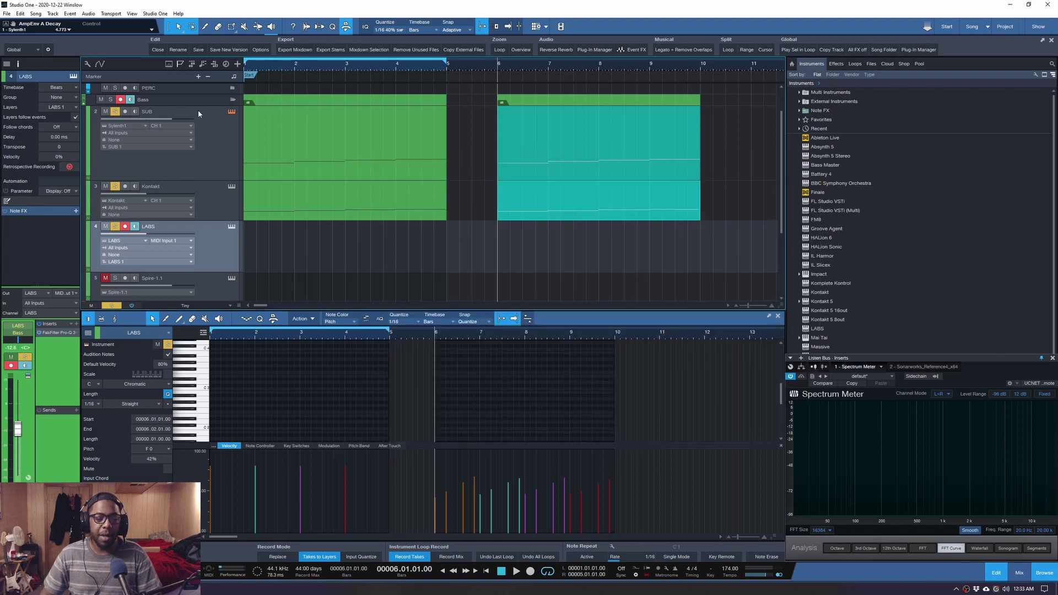
Solo the SUB track alone and duplicate it as SUB 2 with a cleared preset in the copy's Sylenth1
{"action": "left_click", "coordinate": [115, 111], "text": "alt"}
{"action": "left_click", "coordinate": [230, 113]}
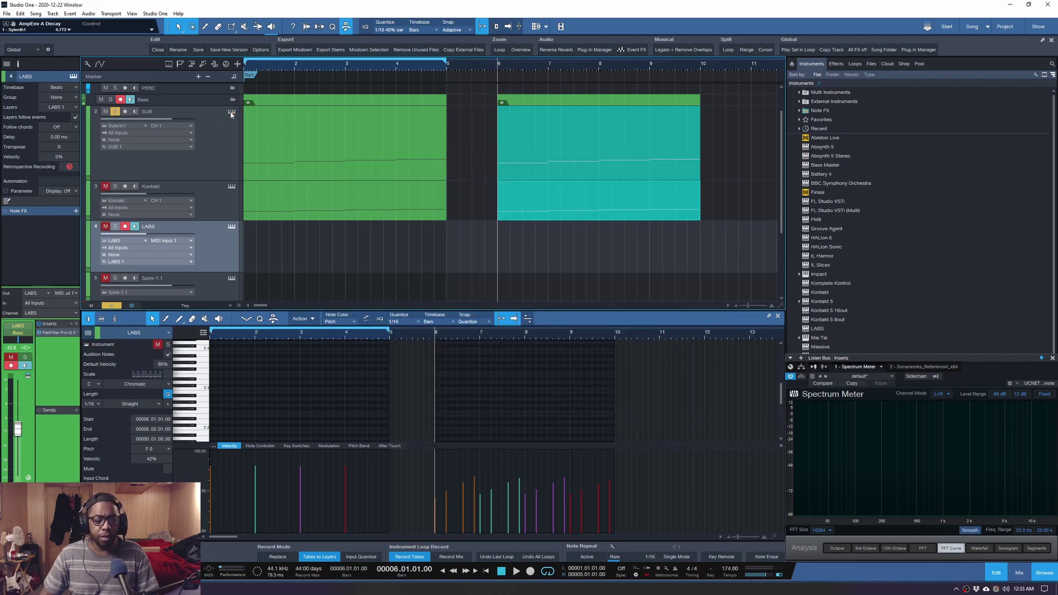
{"action": "left_click", "coordinate": [230, 112]}
{"action": "left_click", "coordinate": [477, 263]}
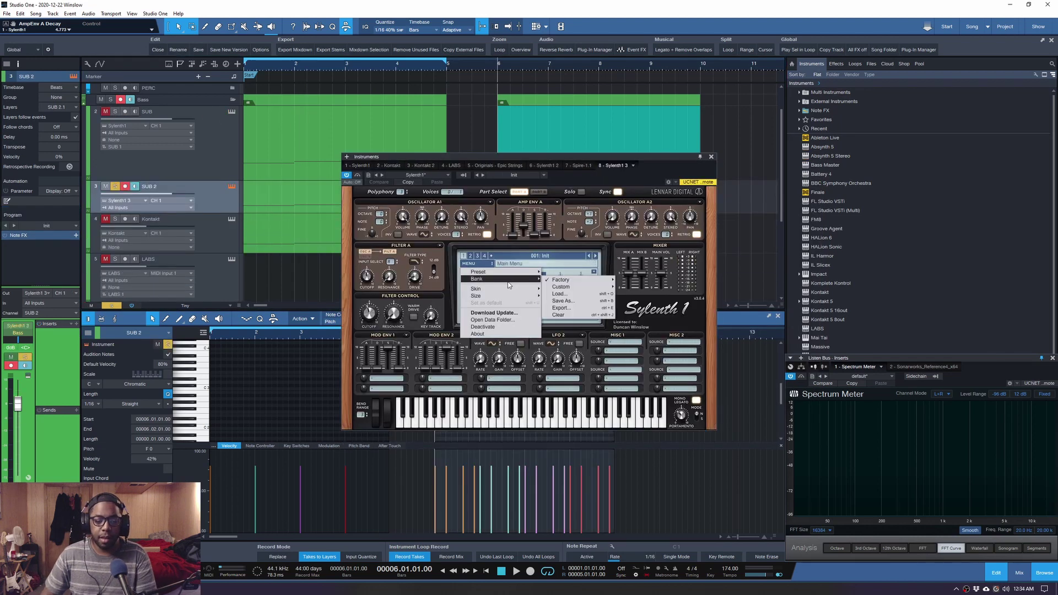
{"action": "mouse_move", "coordinate": [518, 274]}
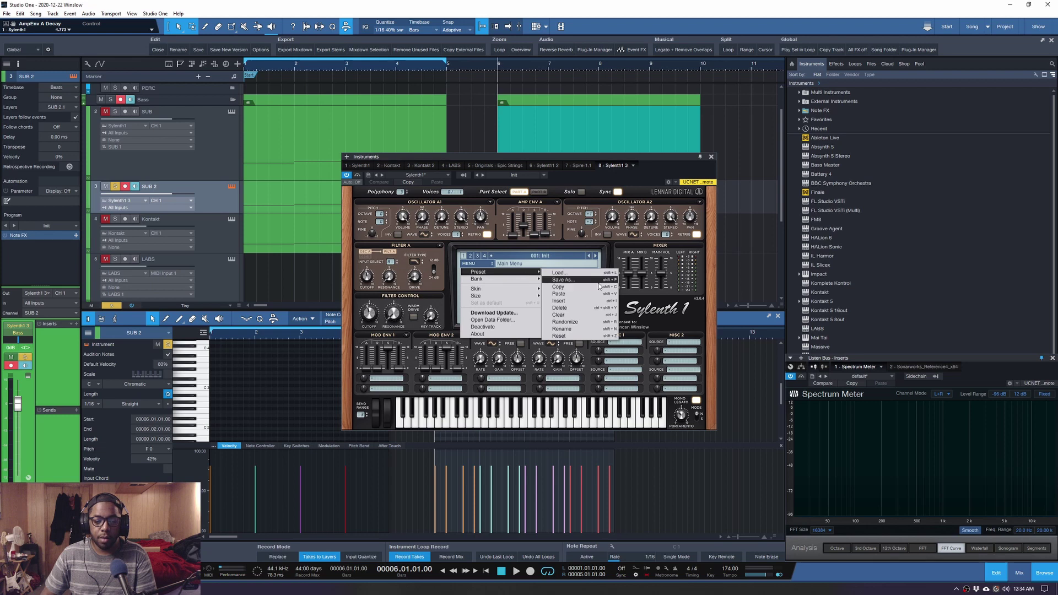
{"action": "left_click", "coordinate": [577, 315]}
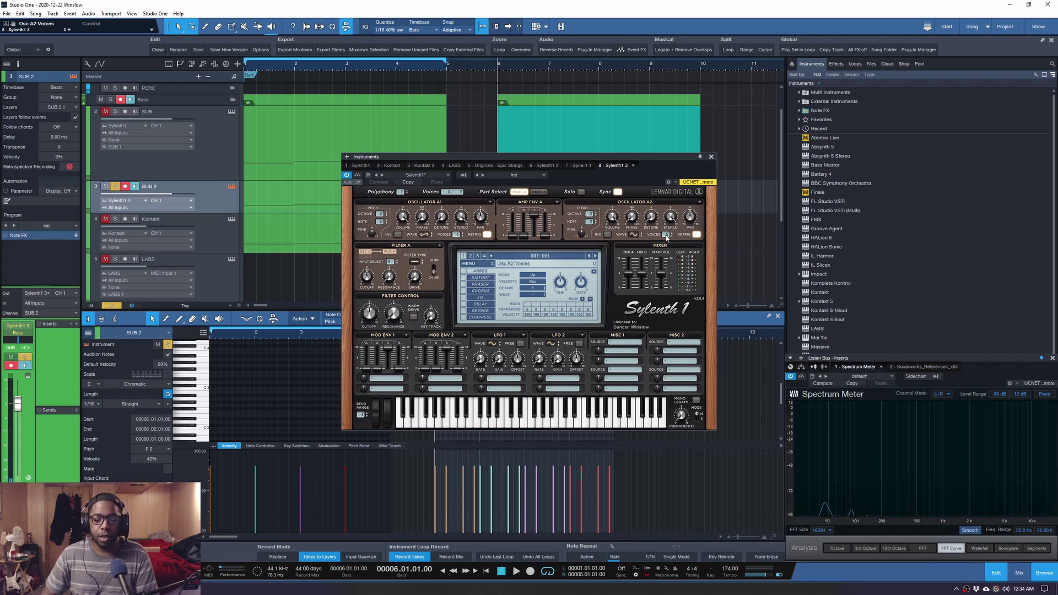
Give Oscillator A2 in SUB 2's Sylenth1 one Saw voice and set its fine tuning to about 0.58
{"action": "left_click", "coordinate": [634, 234]}
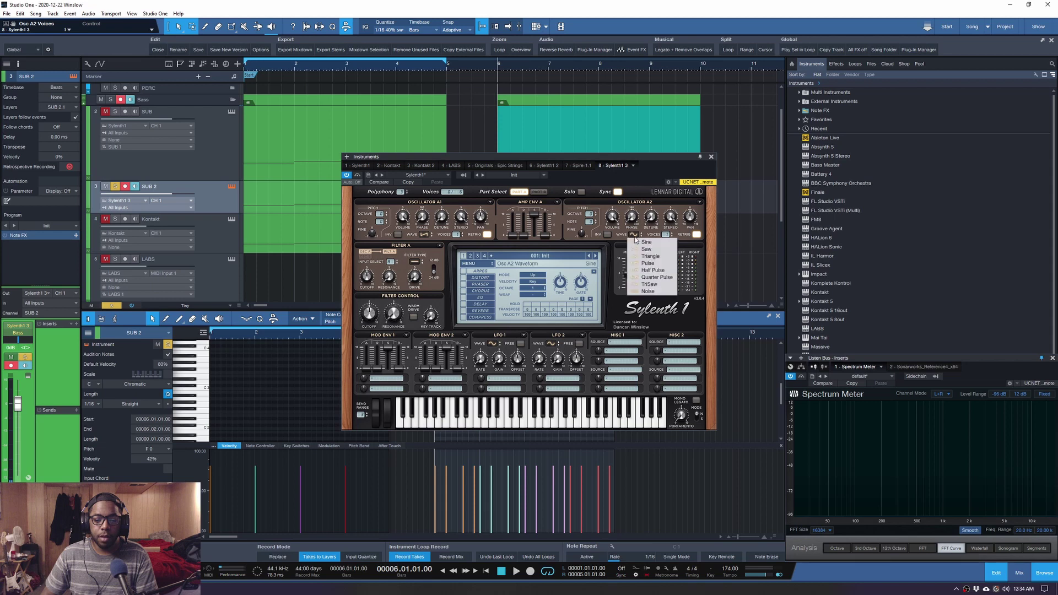
{"action": "left_click", "coordinate": [646, 249]}
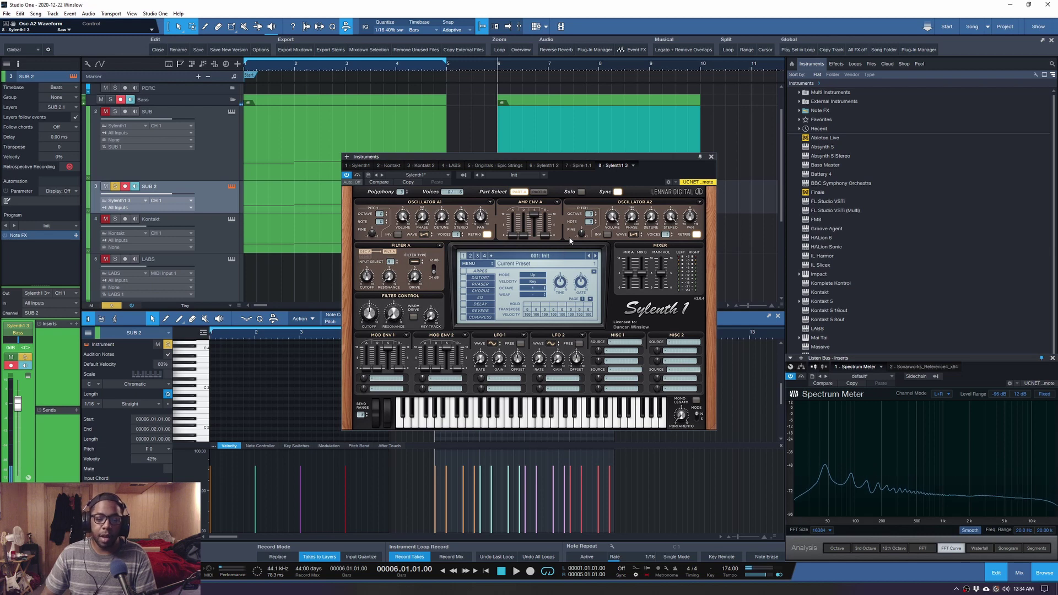
{"action": "left_click_drag", "start_coordinate": [586, 237], "coordinate": [588, 230]}
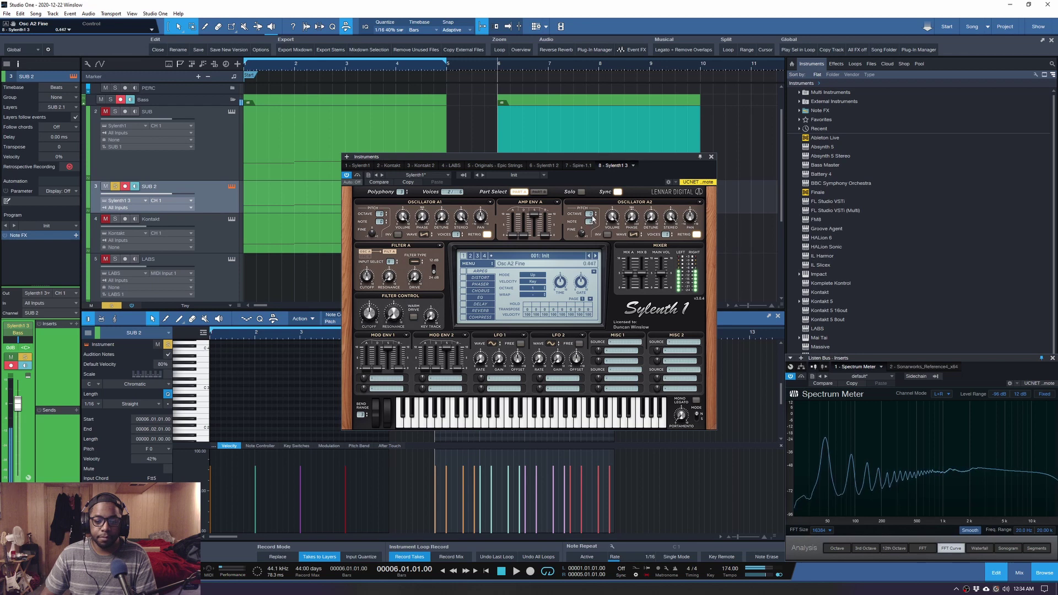
Set Filter A to Lowpass at 24 dB with filter control cutoff about 3.23, and reduce Osc A2 fine tuning to about 0.407
{"action": "left_click", "coordinate": [414, 262]}
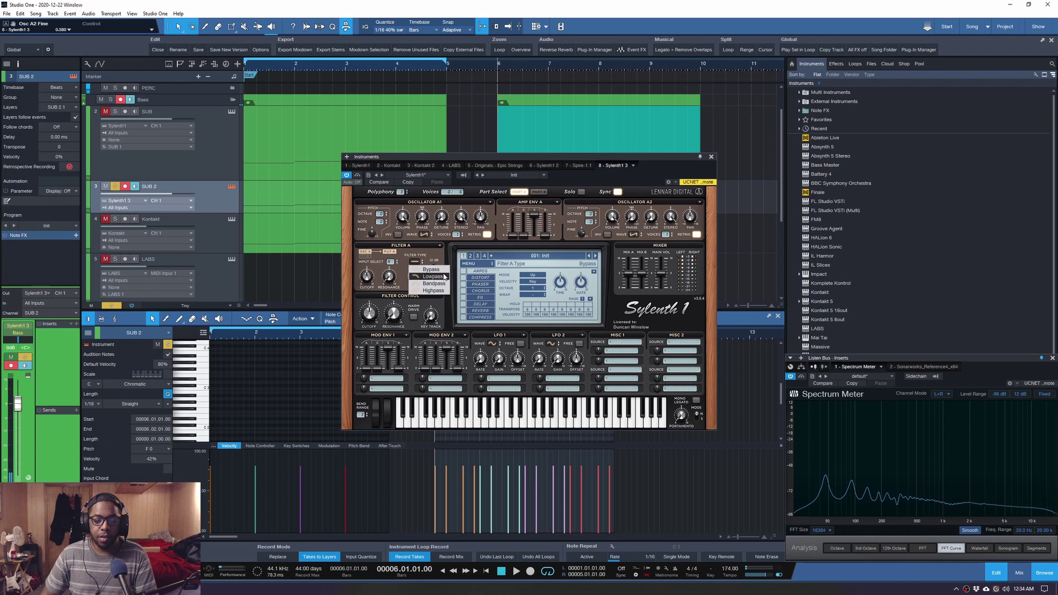
{"action": "left_click", "coordinate": [433, 276]}
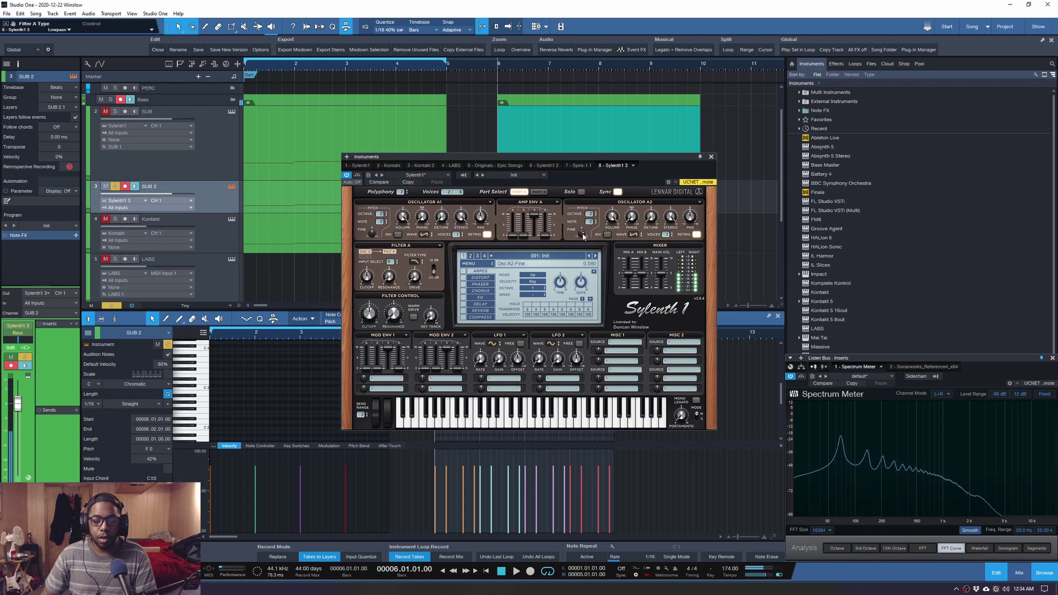
{"action": "left_click_drag", "start_coordinate": [582, 234], "coordinate": [581, 245]}
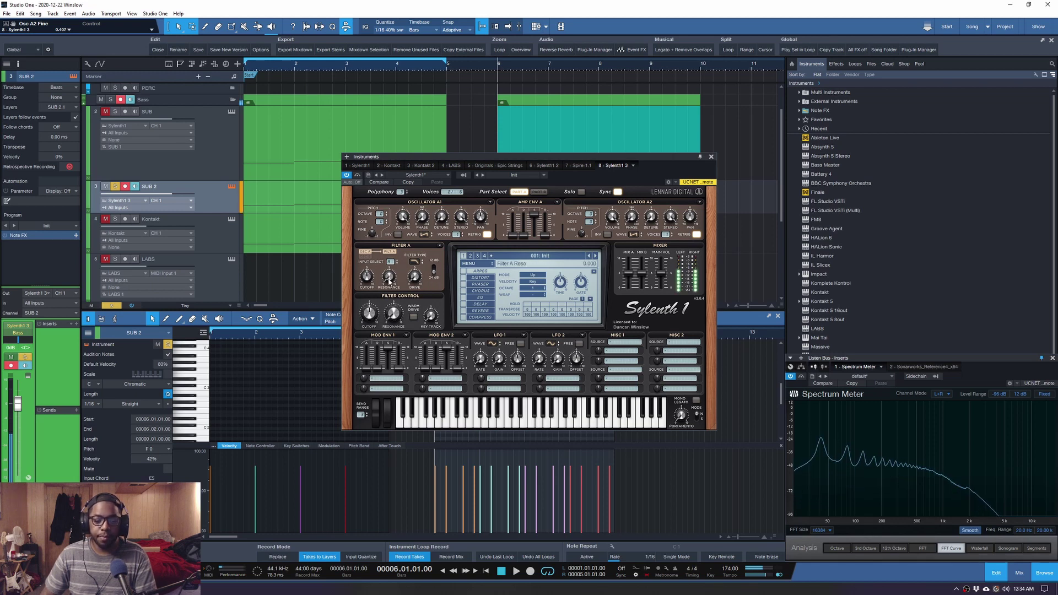
{"action": "mouse_move", "coordinate": [388, 279]}
{"action": "left_mouse_down"}
{"action": "mouse_move", "coordinate": [392, 268]}
{"action": "mouse_move", "coordinate": [380, 278]}
{"action": "left_mouse_up"}
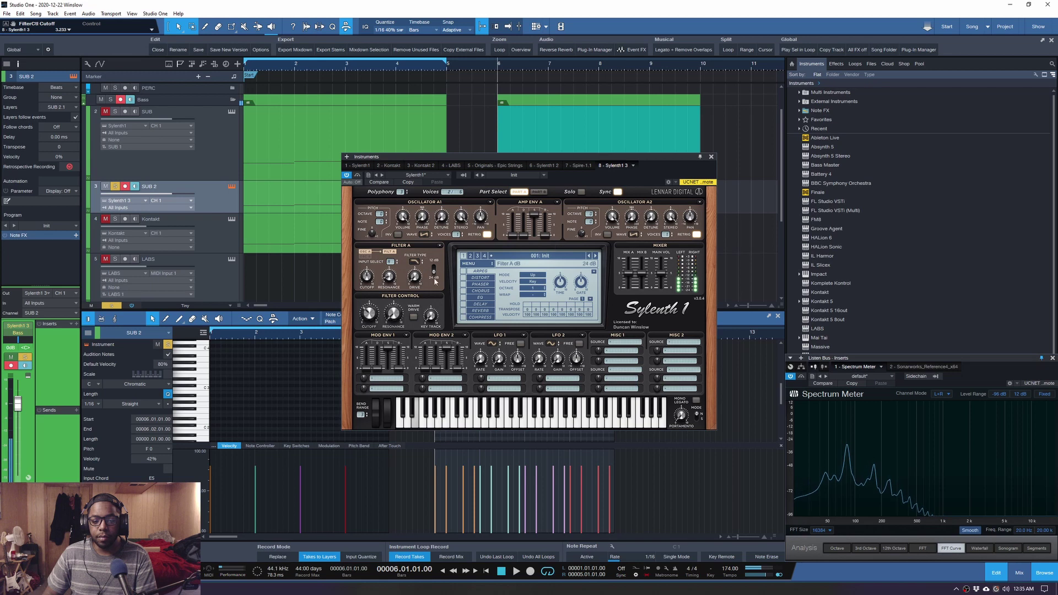
Enable OverDrive distortion in SUB 2's Sylenth1, raise its amount, and turn on the chorus
{"action": "left_click", "coordinate": [465, 278]}
{"action": "left_click", "coordinate": [477, 280]}
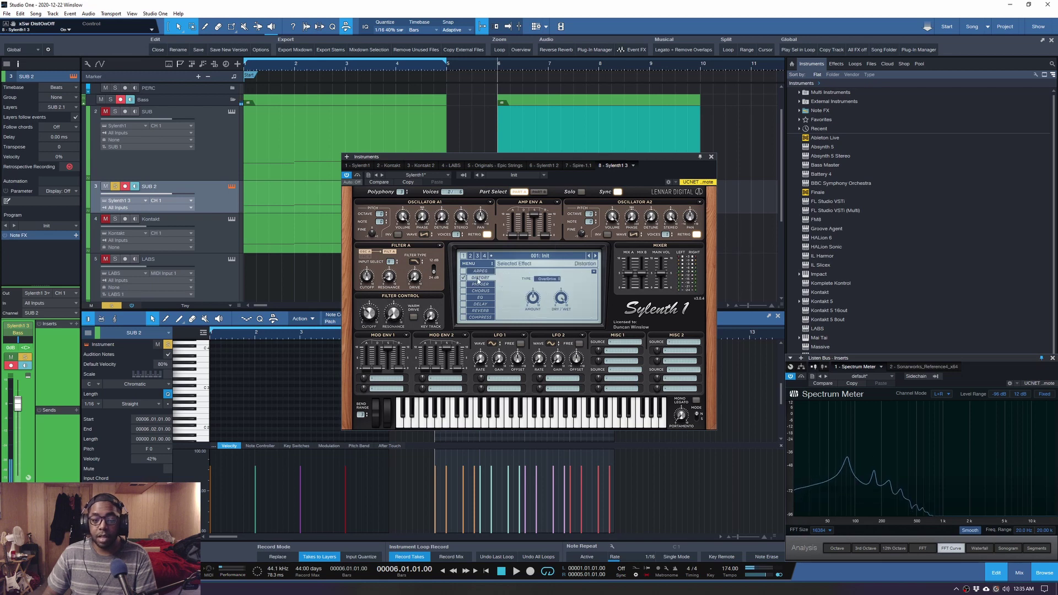
{"action": "left_click", "coordinate": [533, 300]}
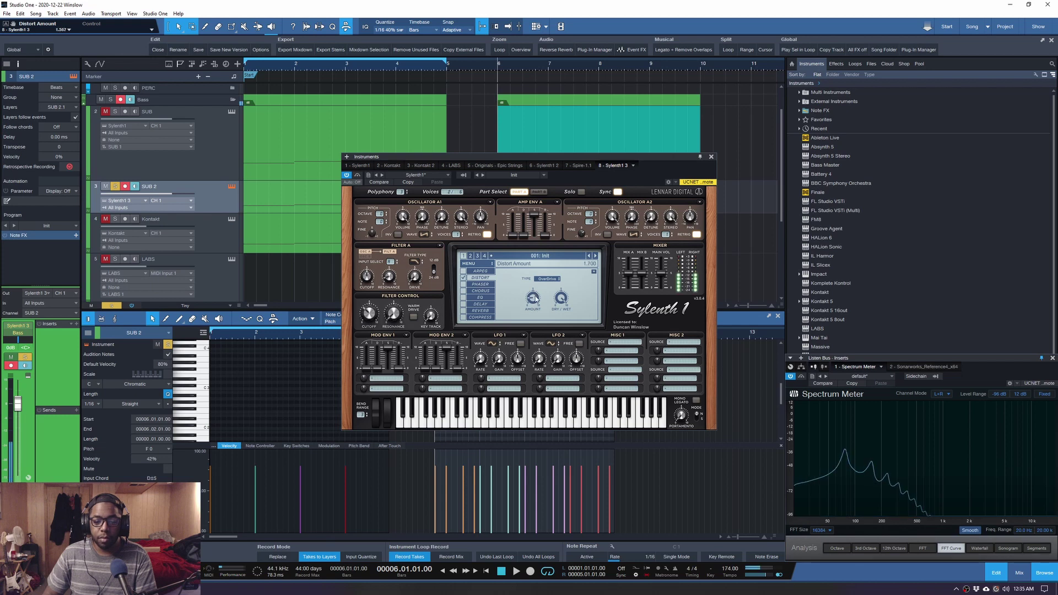
{"action": "left_click_drag", "start_coordinate": [534, 304], "coordinate": [539, 306]}
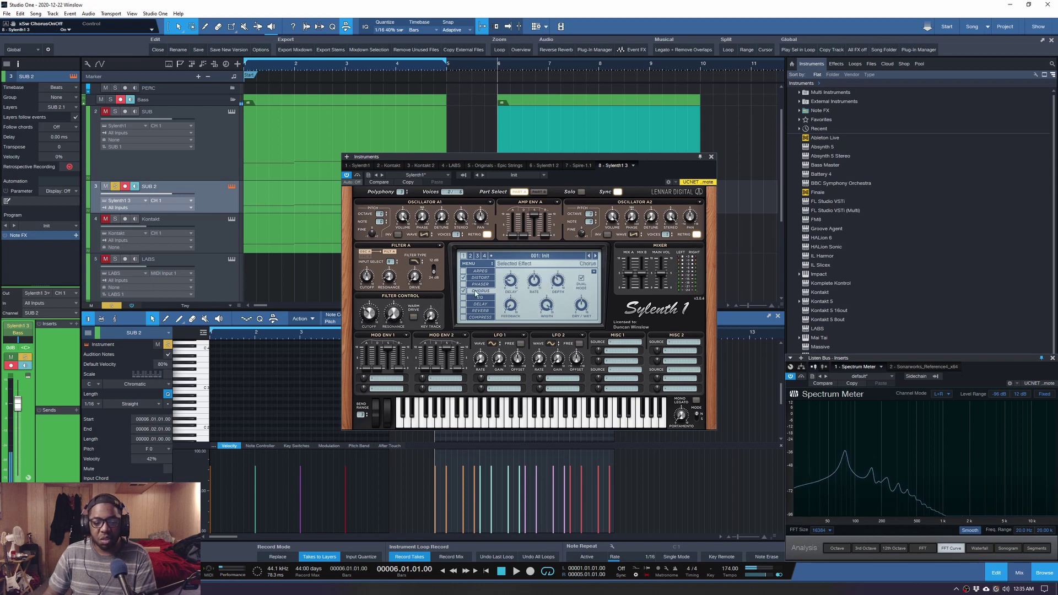
{"action": "left_click", "coordinate": [582, 282]}
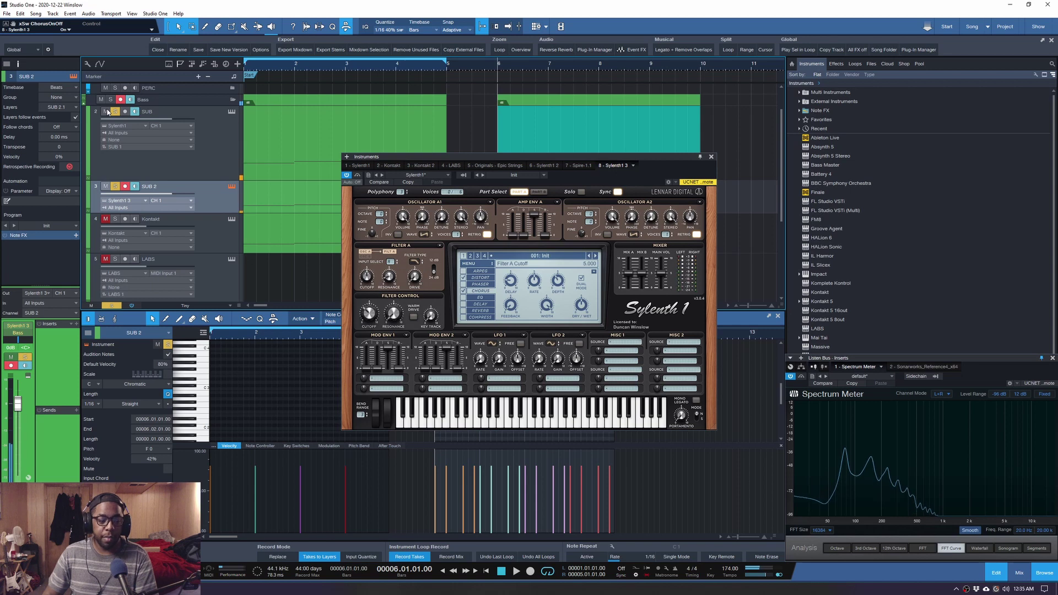
Set Amp Env A decay to 10 in SUB's Sylenth1, close it and turn off monitoring on SUB 2
{"action": "left_click", "coordinate": [231, 112]}
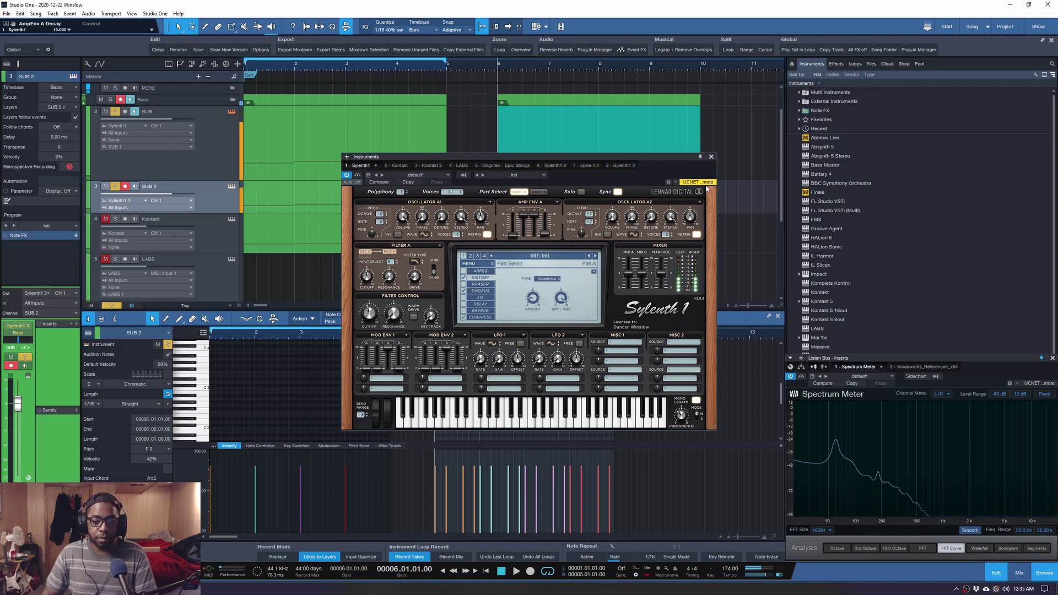
{"action": "left_click", "coordinate": [711, 157]}
{"action": "left_click", "coordinate": [135, 188]}
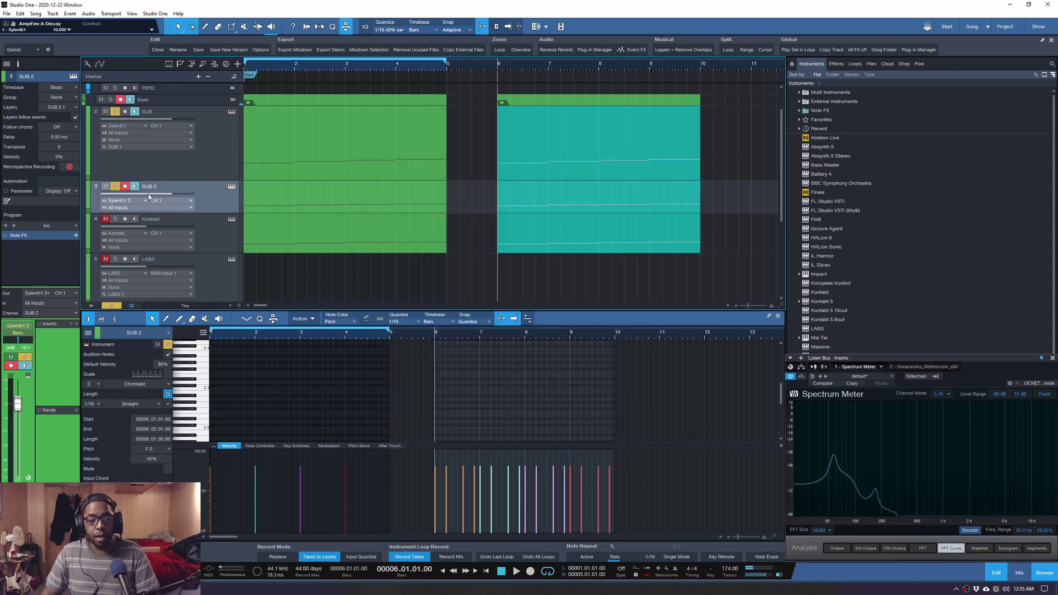
Set Osc A1 Stereo to 0 in SUB 2's Sylenth1 and turn on its compressor
{"action": "left_click", "coordinate": [231, 187]}
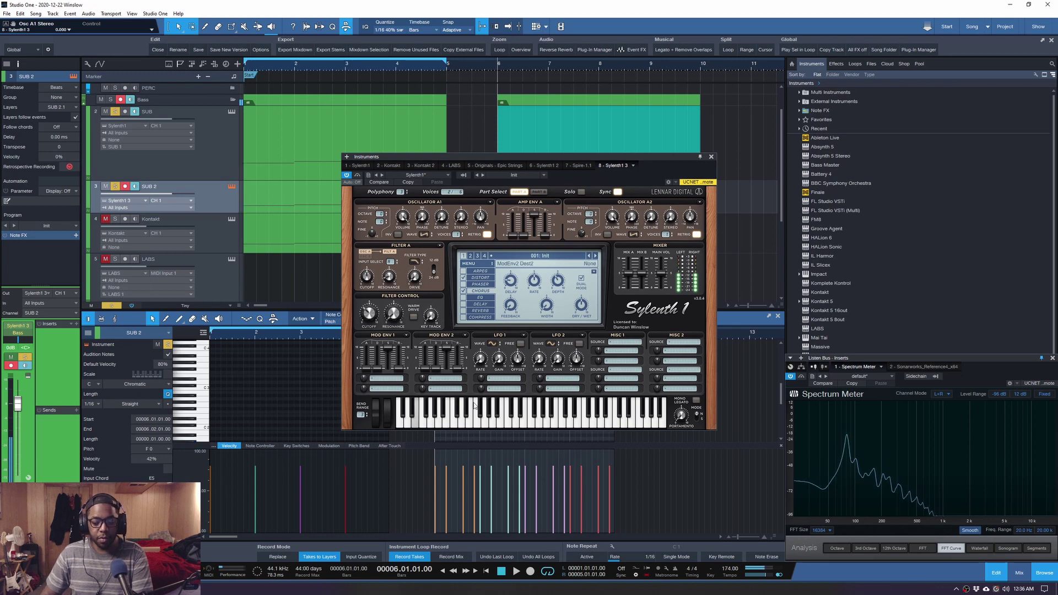
{"action": "mouse_move", "coordinate": [907, 498]}
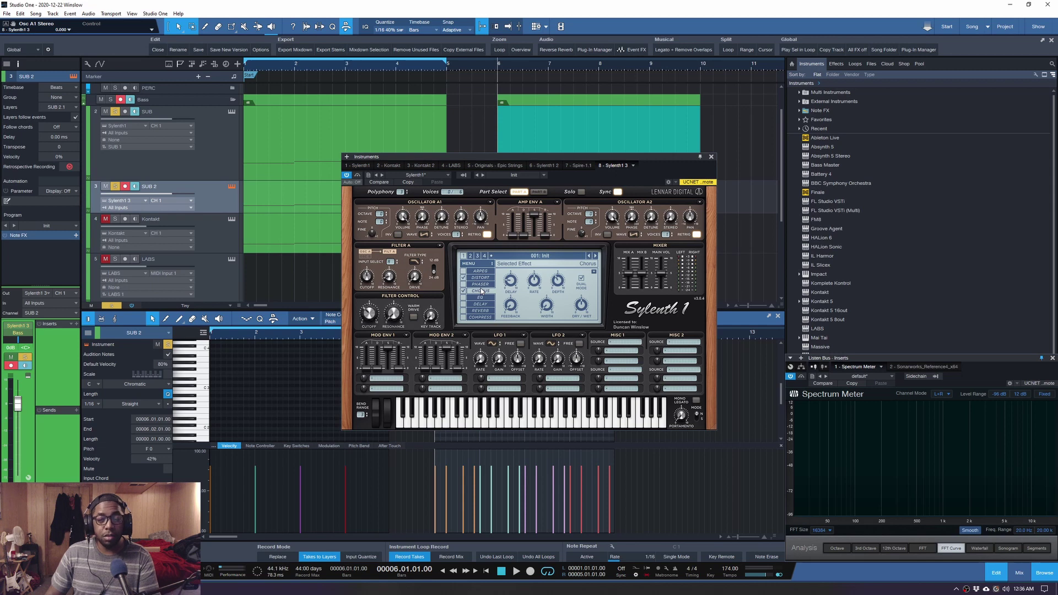
{"action": "left_click", "coordinate": [464, 317]}
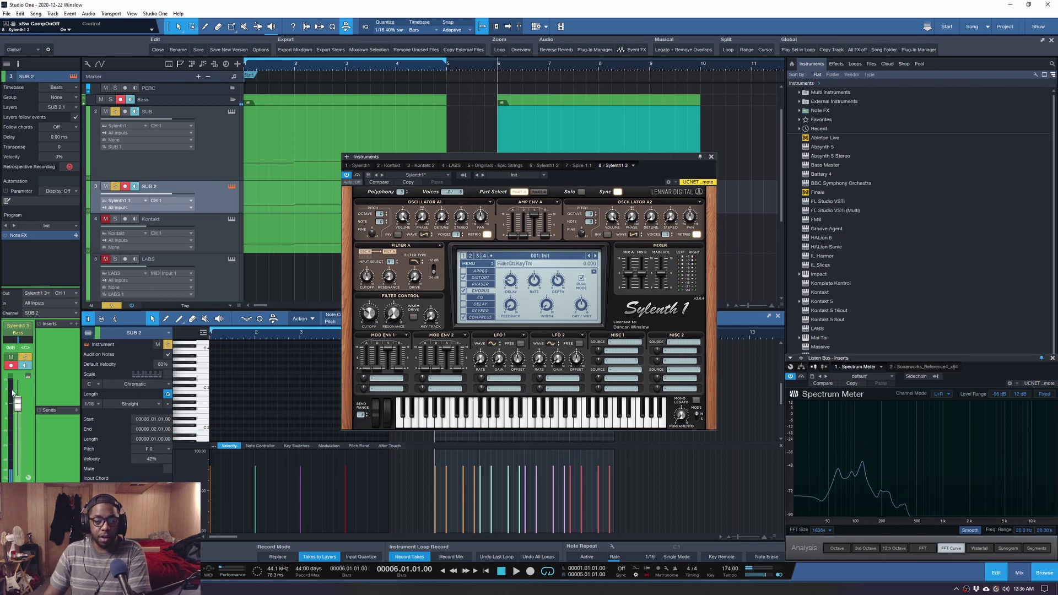
Lower the SUB track's volume to about -6.1 dB and toggle monitoring on SUB 2
{"action": "left_click", "coordinate": [201, 145]}
{"action": "mouse_move", "coordinate": [17, 405]}
{"action": "left_mouse_down"}
{"action": "mouse_move", "coordinate": [16, 389]}
{"action": "mouse_move", "coordinate": [17, 418]}
{"action": "left_mouse_up"}
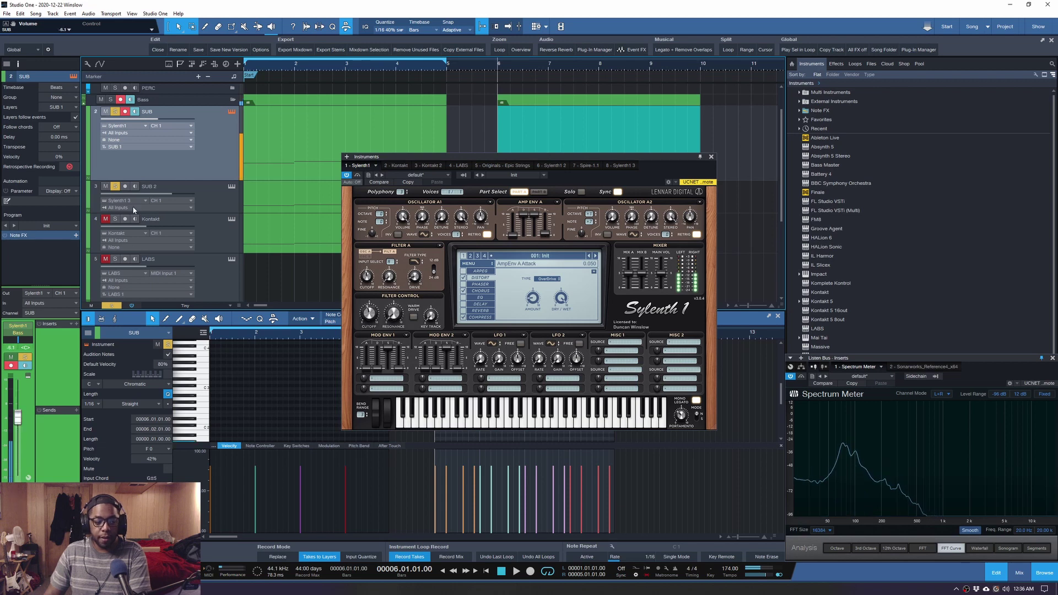
{"action": "left_click", "coordinate": [136, 187]}
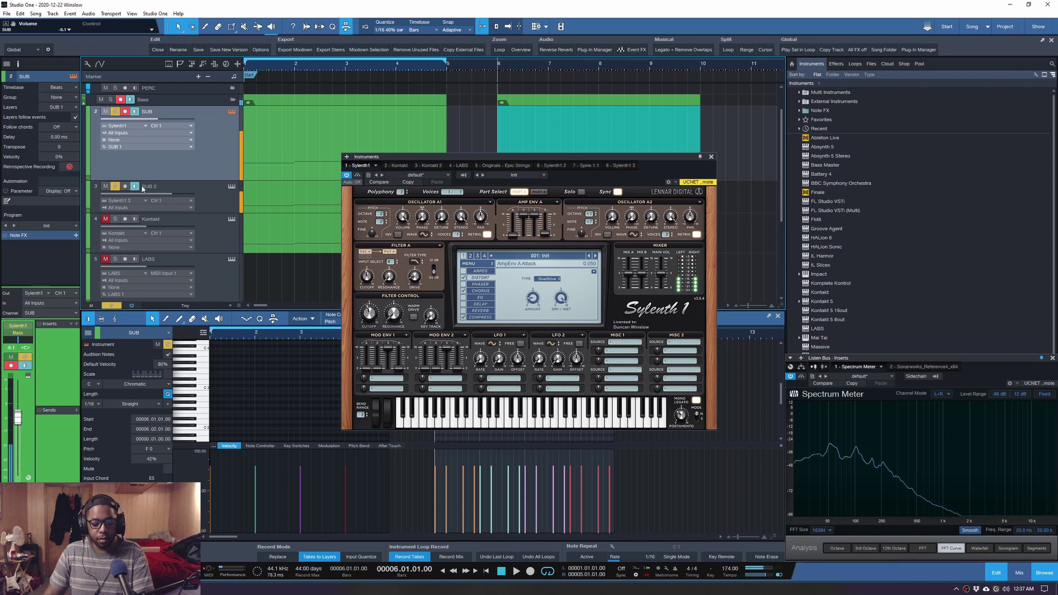
Raise the portamento time in SUB's Sylenth1 to about 32 ms
{"action": "mouse_move", "coordinate": [682, 416]}
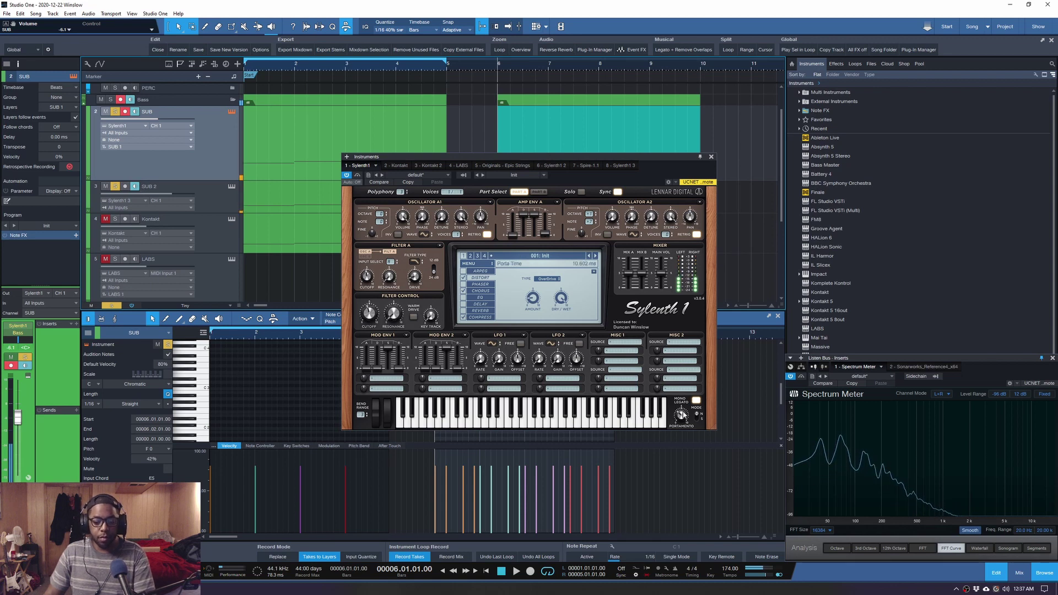
{"action": "left_click_drag", "start_coordinate": [683, 416], "coordinate": [684, 409]}
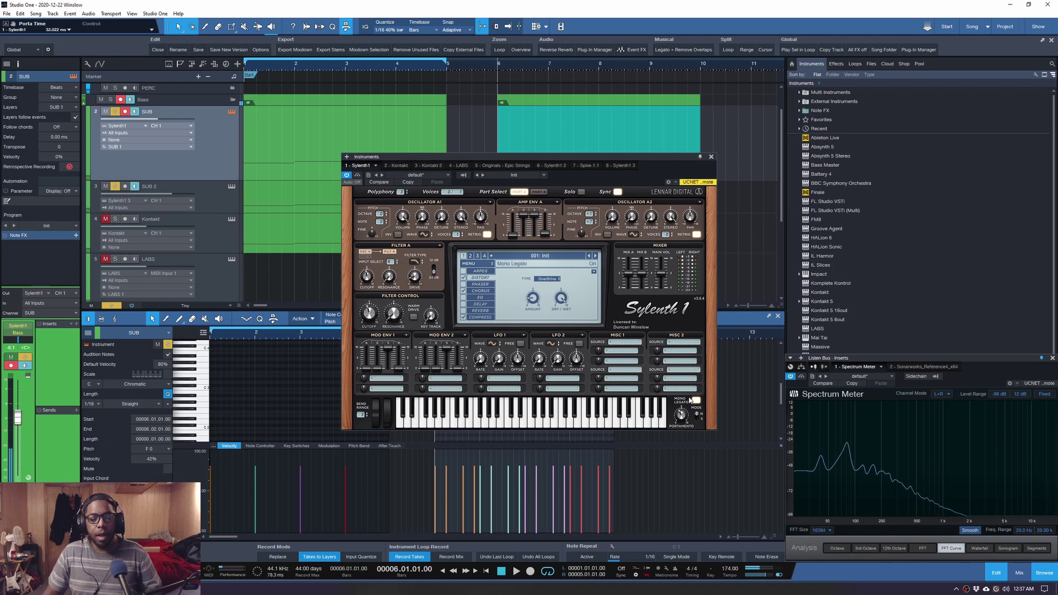
Close SUB's Sylenth1 window and inspect the Bass folder track, returning to the SUB track
{"action": "left_click", "coordinate": [711, 158]}
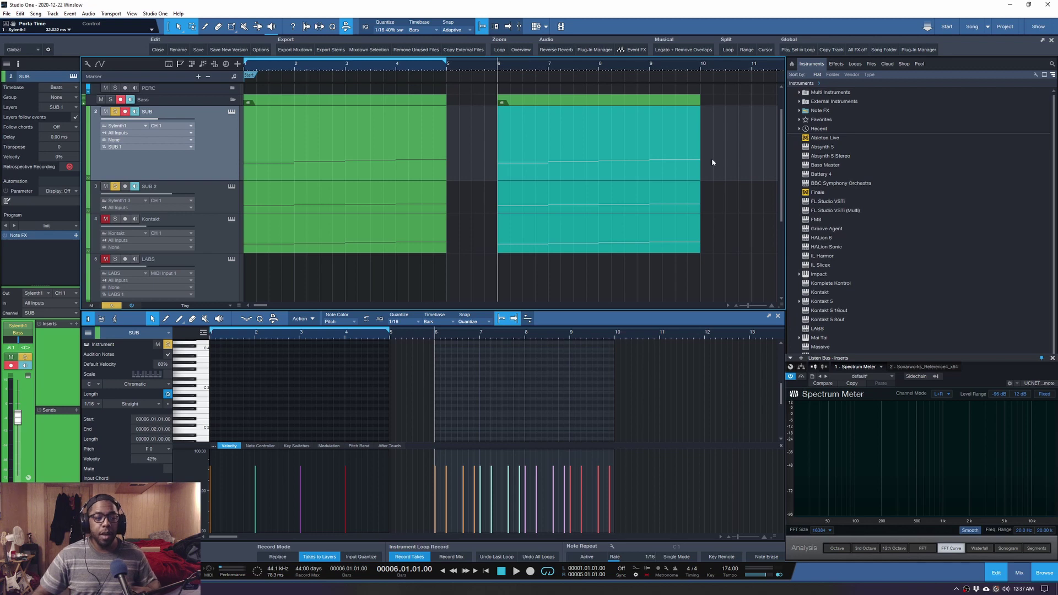
{"action": "left_click", "coordinate": [183, 189]}
{"action": "left_click", "coordinate": [204, 163]}
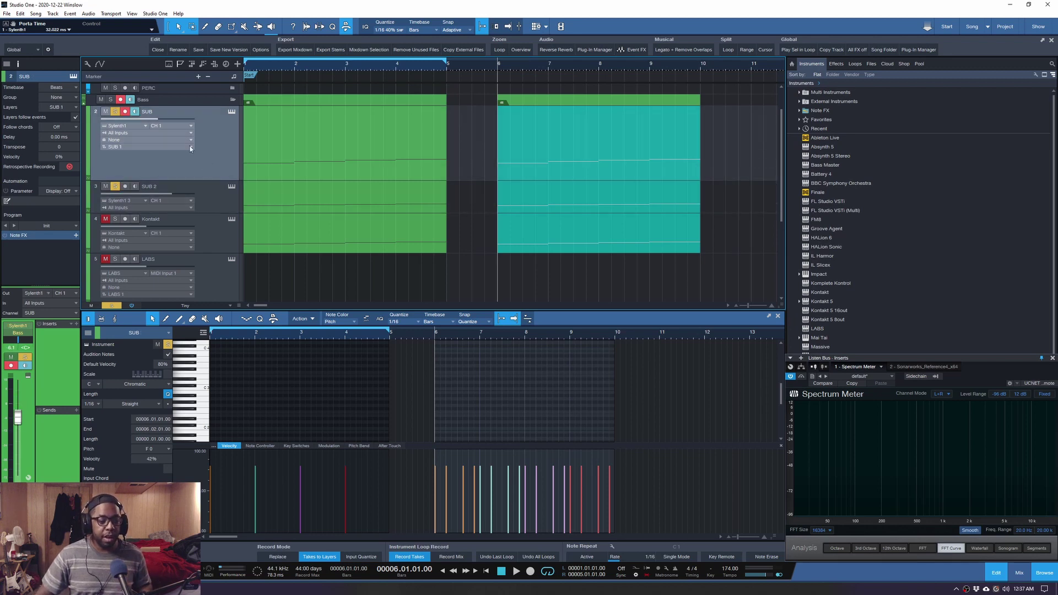
{"action": "left_click", "coordinate": [178, 100]}
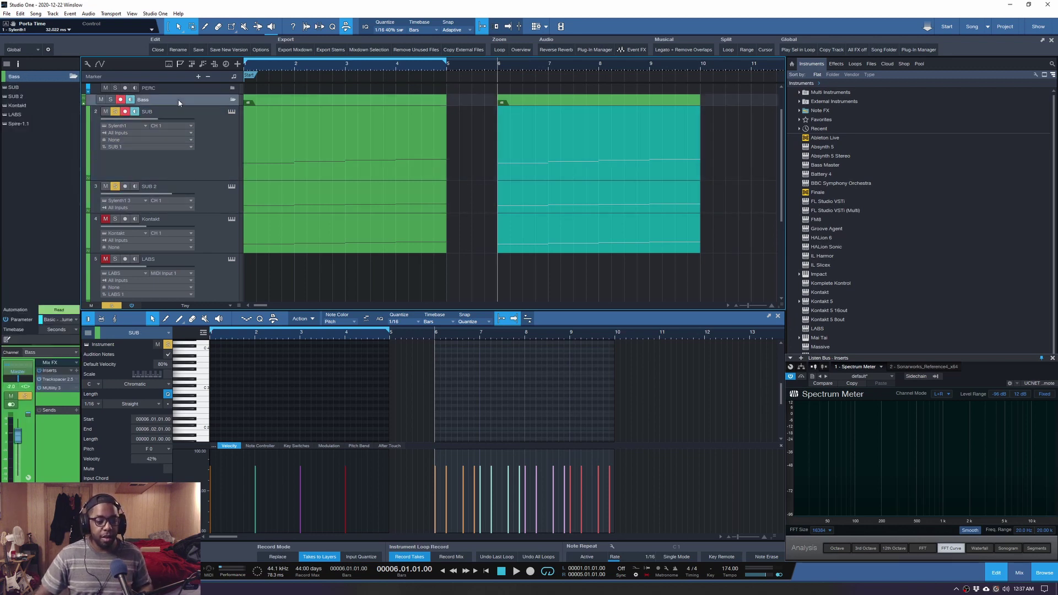
{"action": "left_click", "coordinate": [196, 176]}
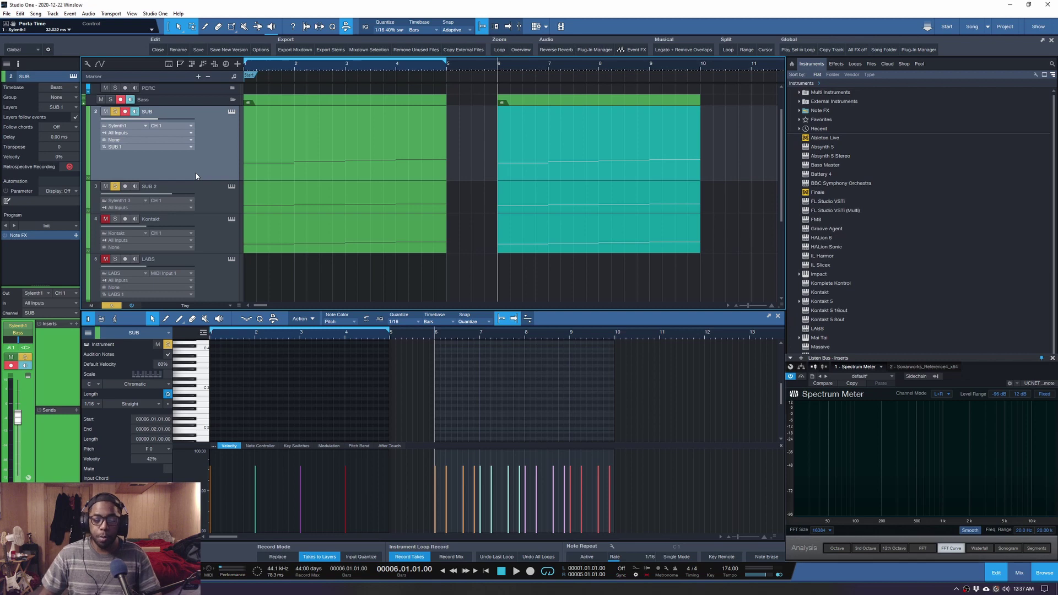
Select the SUB 2 track and reopen the Sylenth1 instrument of the SUB track
{"action": "left_click", "coordinate": [207, 205]}
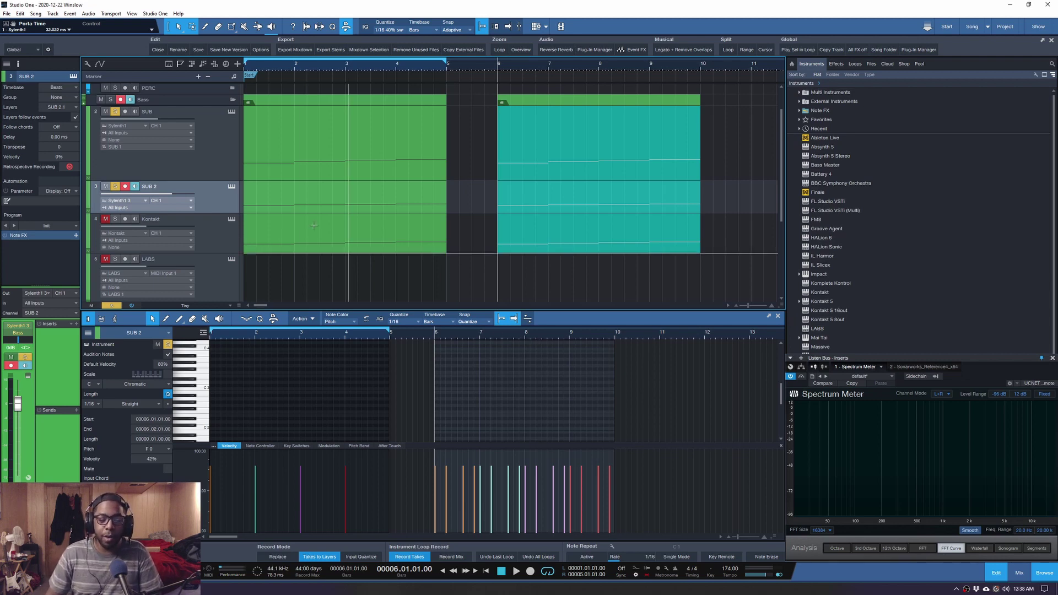
{"action": "left_click", "coordinate": [232, 113]}
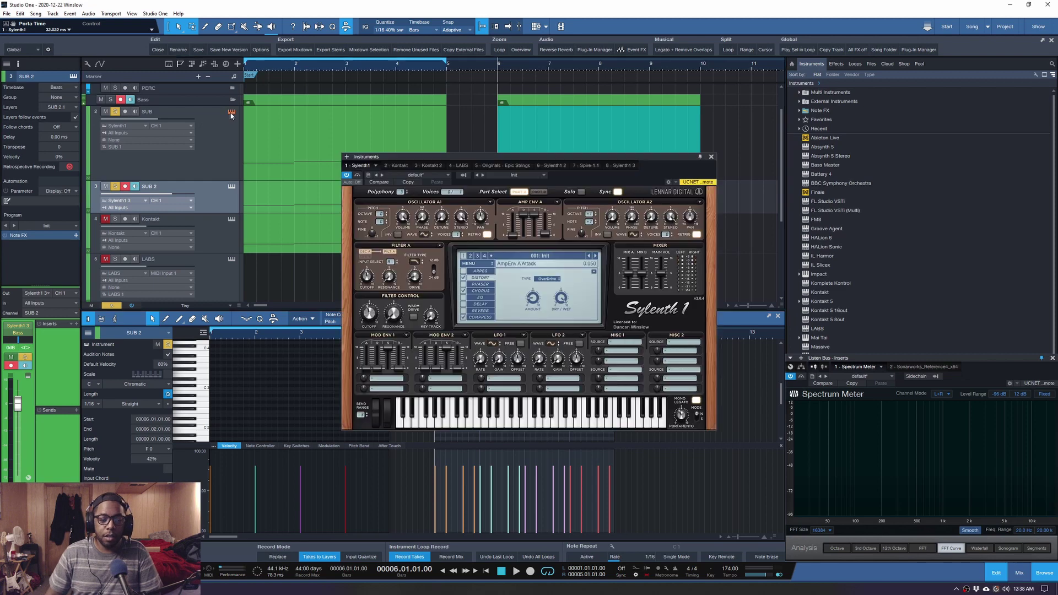